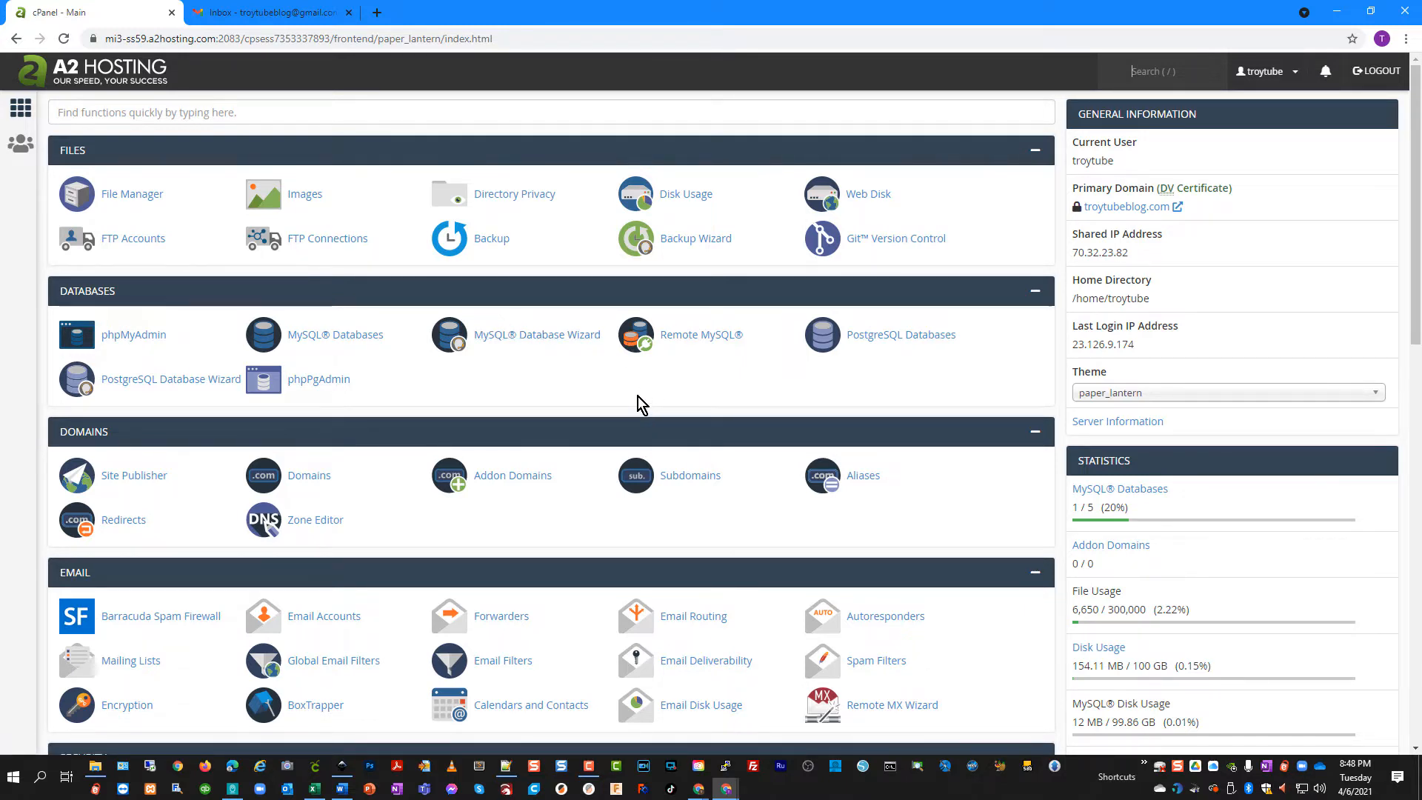
Switch to the Gmail inbox in the second browser tab
left_click(282, 13)
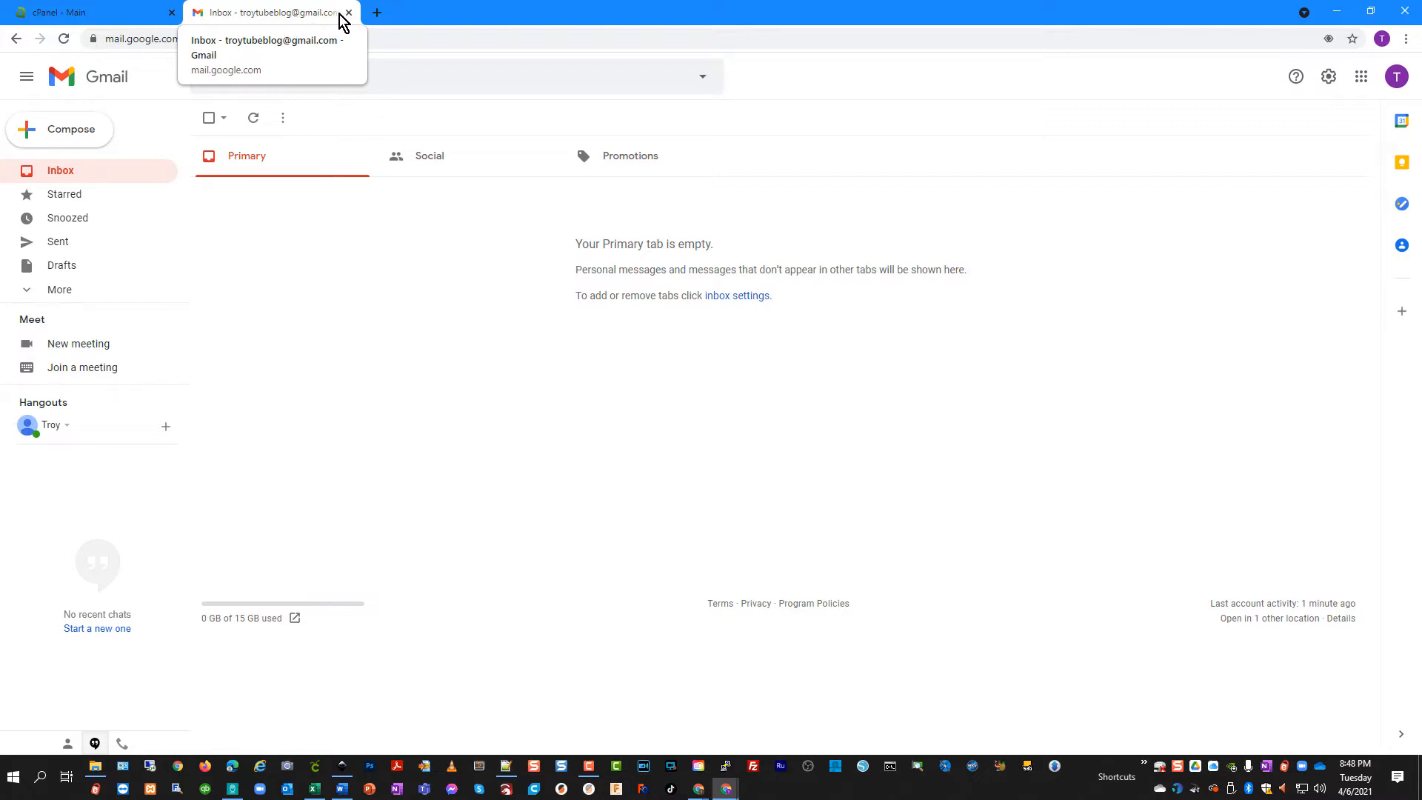
Scroll through the Google apps list, close it, and return to the cPanel dashboard
left_click(1360, 77)
scroll(1263, 308, "down", 3)
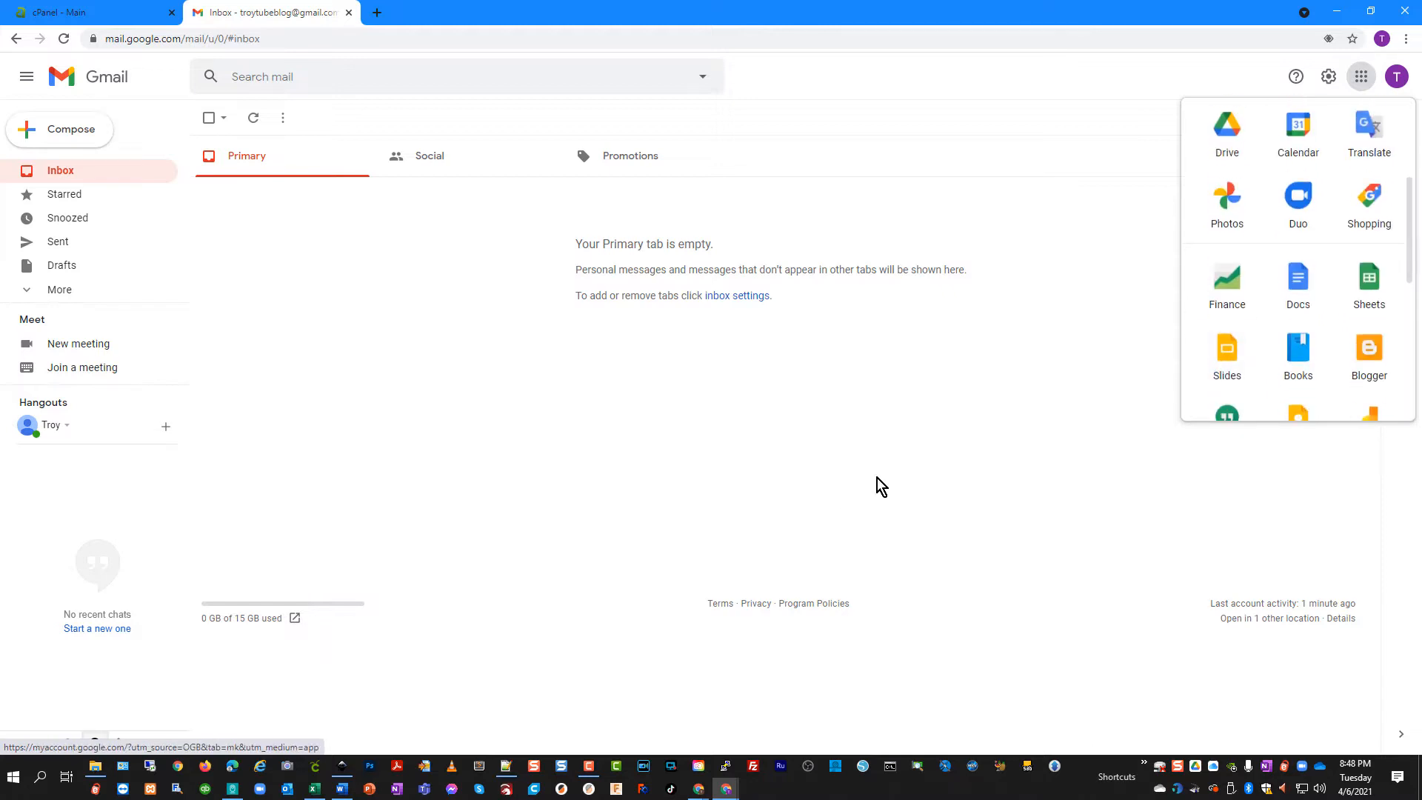
left_click(595, 425)
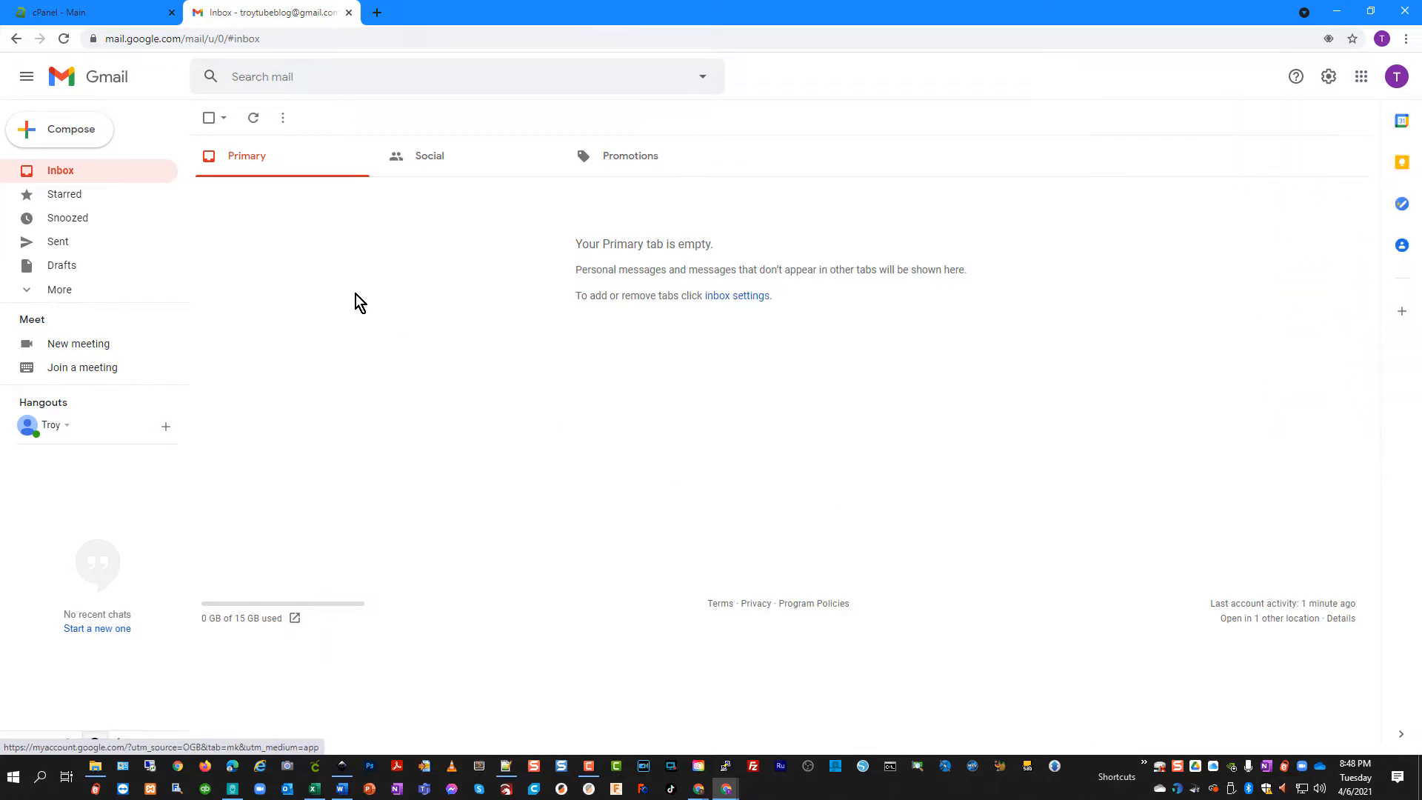
left_click(89, 13)
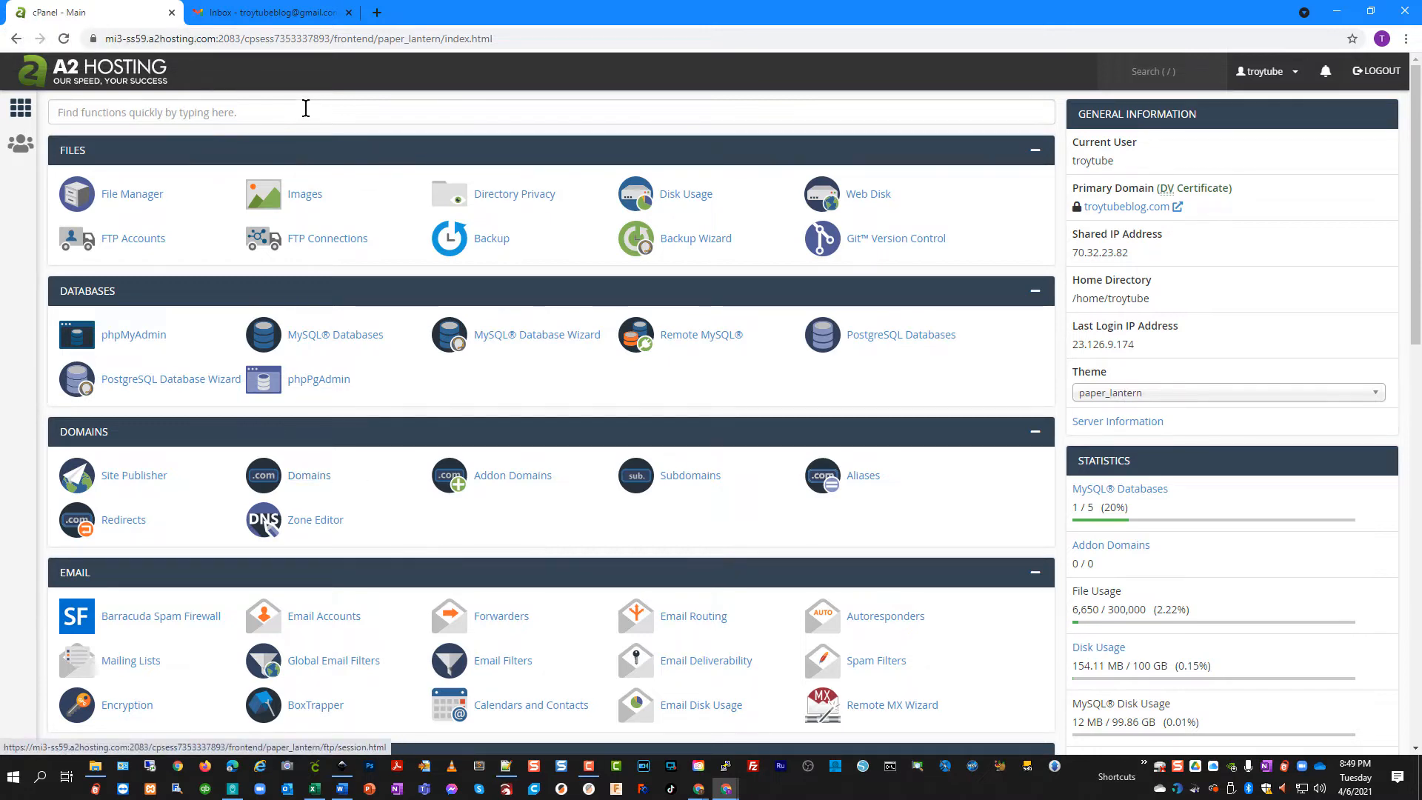
Add a troytubeblog.com forwarder whose destination is the Gmail account's address
left_click(556, 629)
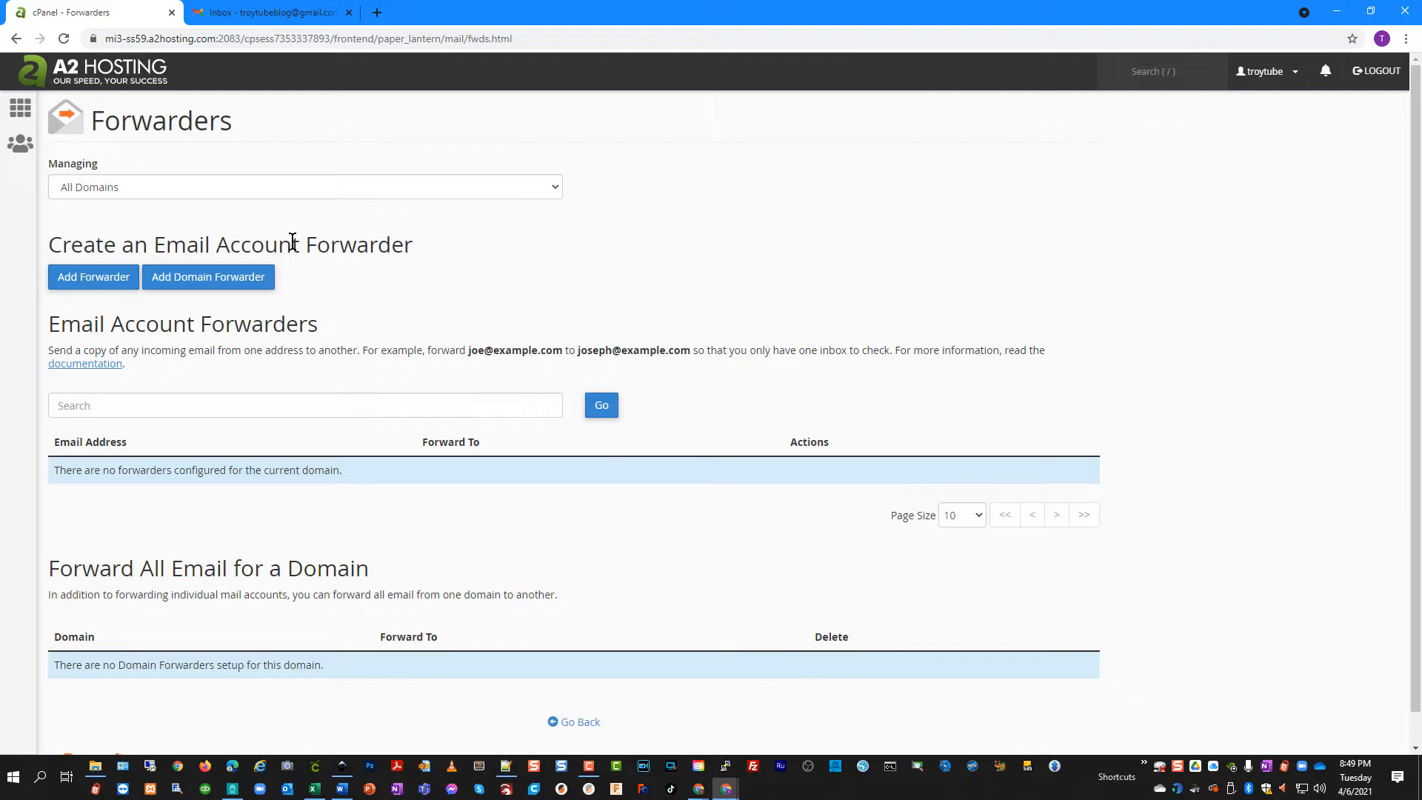
left_click(108, 189)
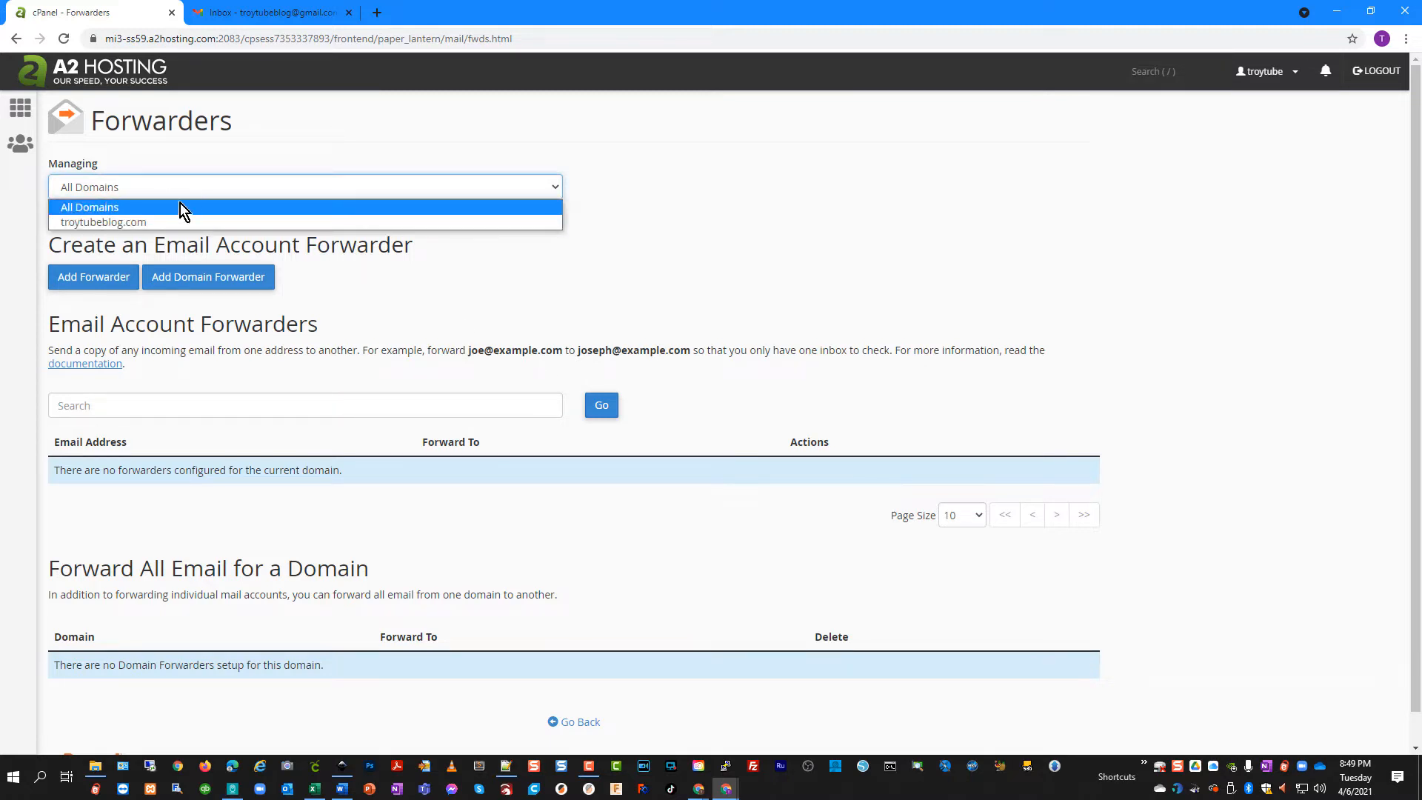
left_click(140, 223)
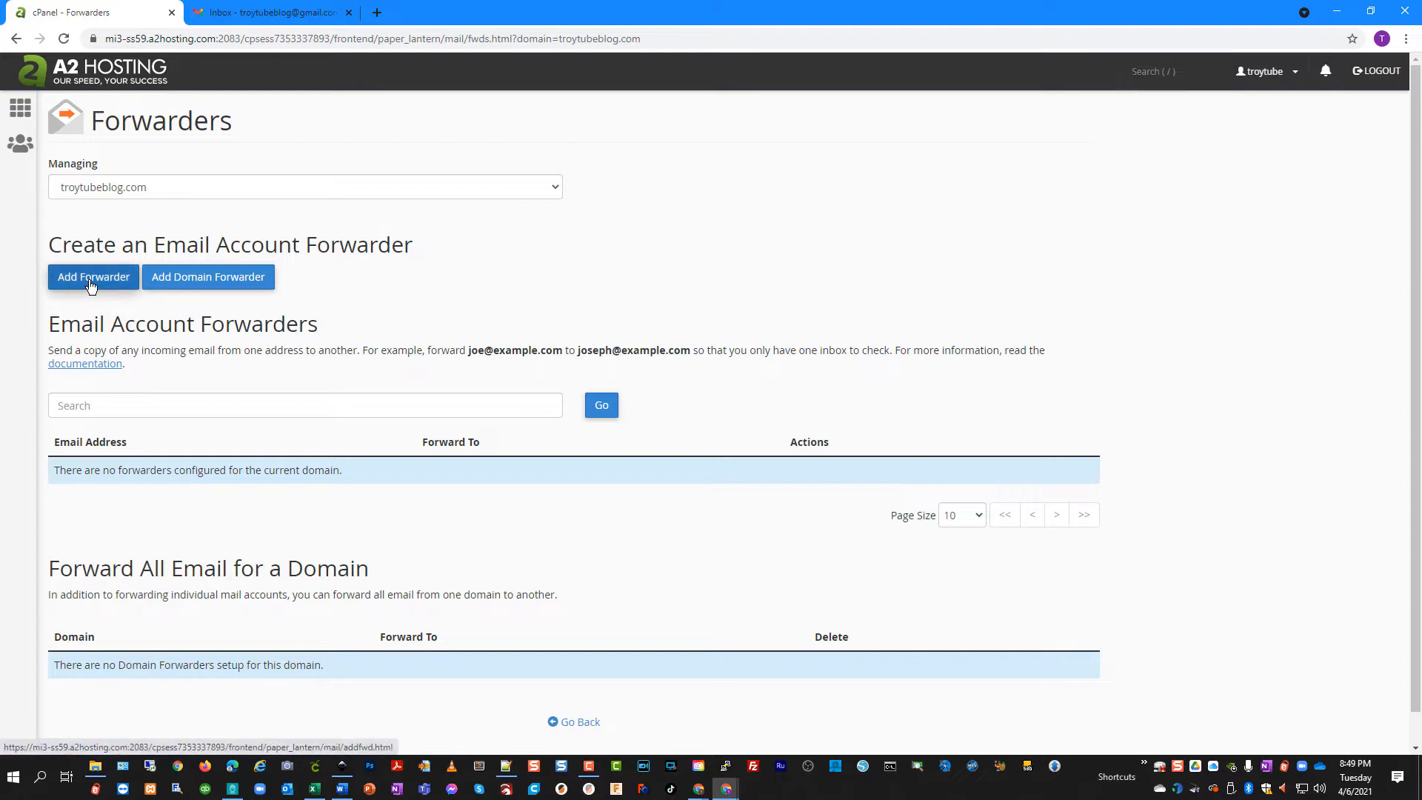
left_click(90, 286)
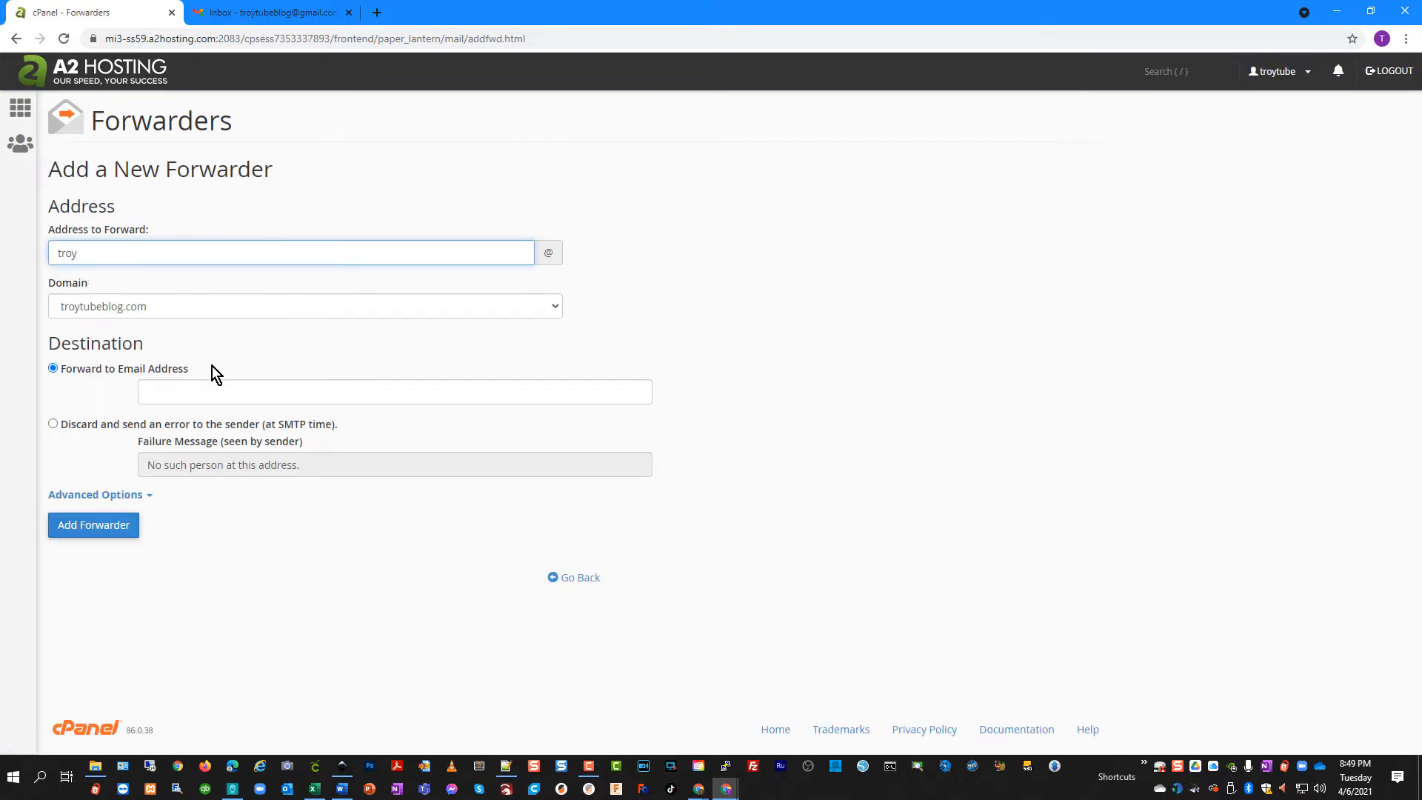
left_click(171, 393)
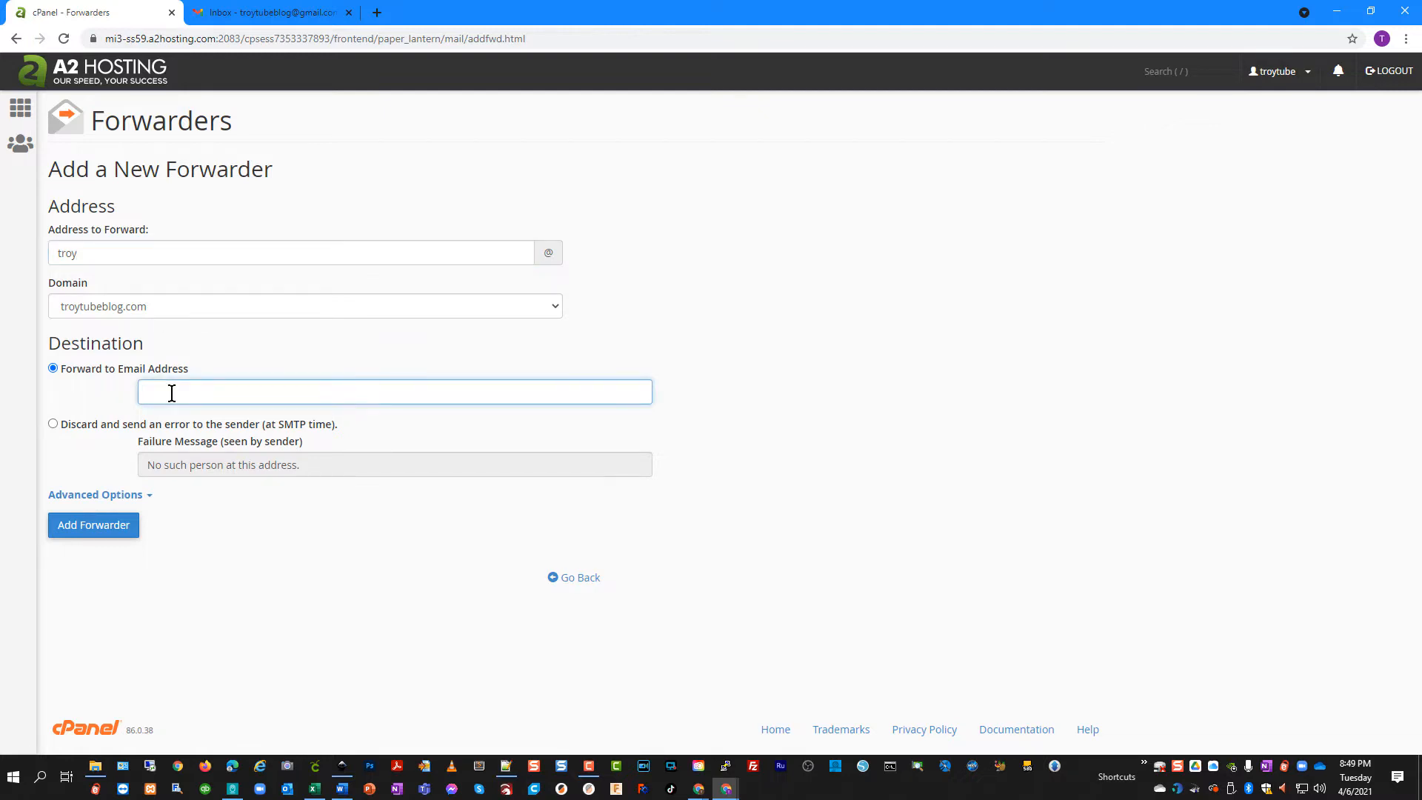
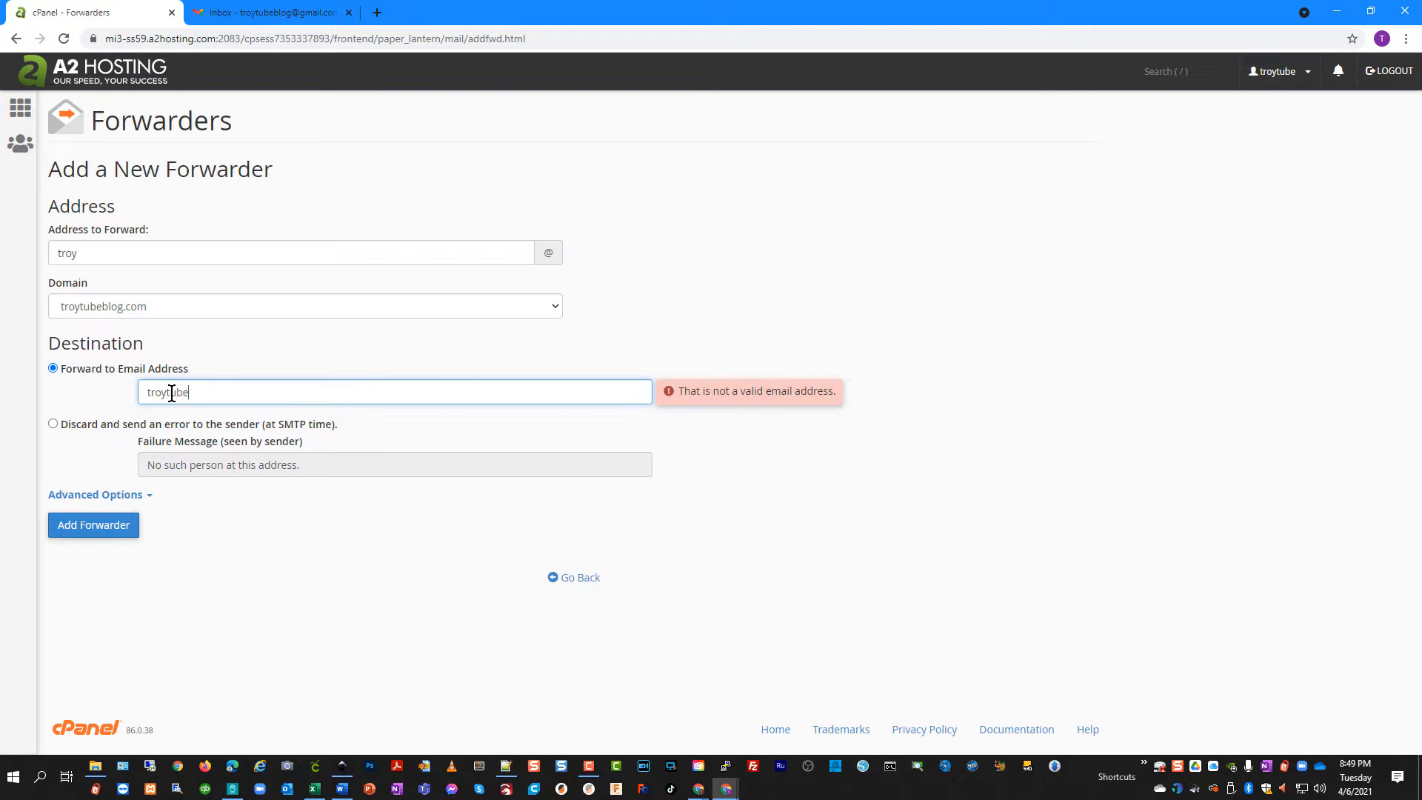
left_click(120, 525)
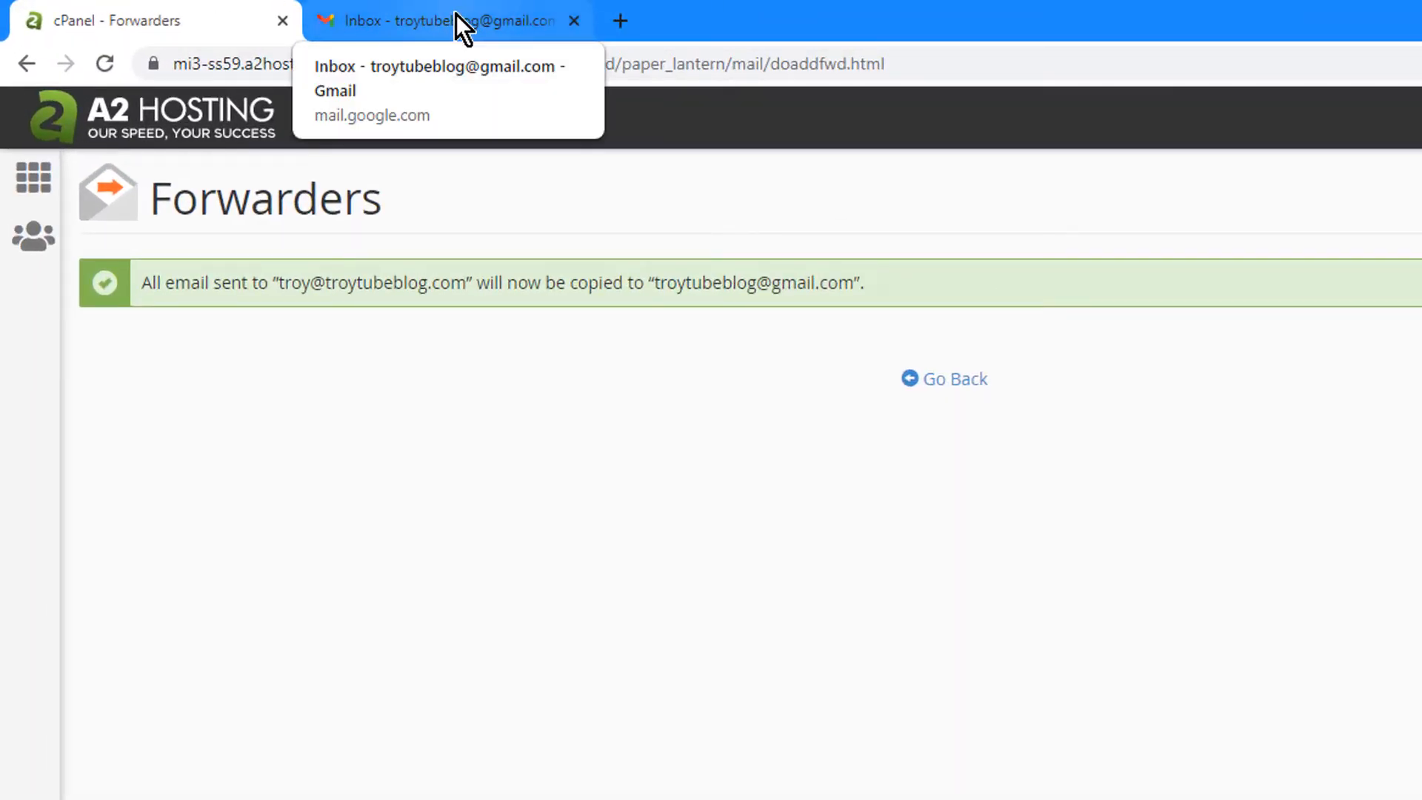
left_click(455, 15)
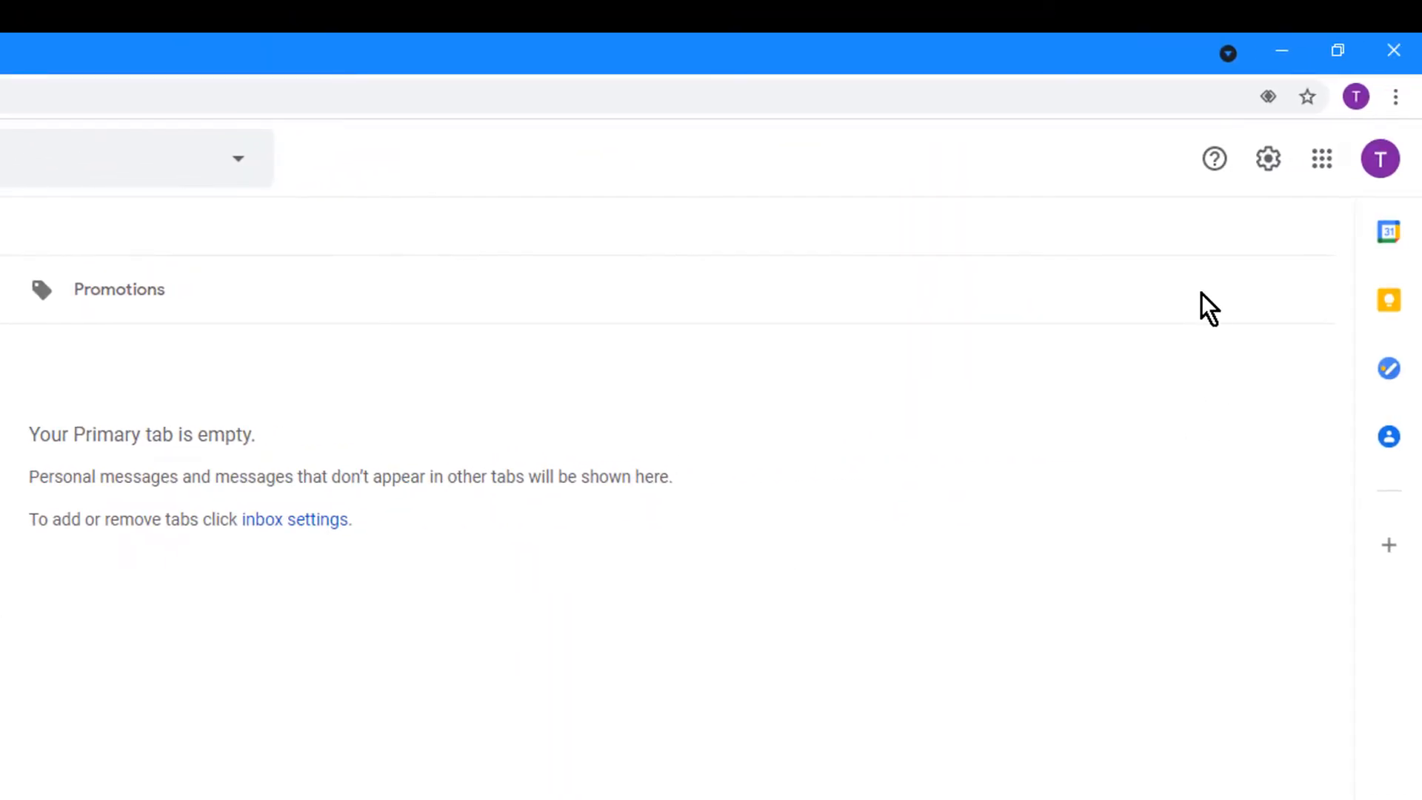
Switch on 'Allow less secure apps' in the Google Account's Security settings
left_click(1321, 159)
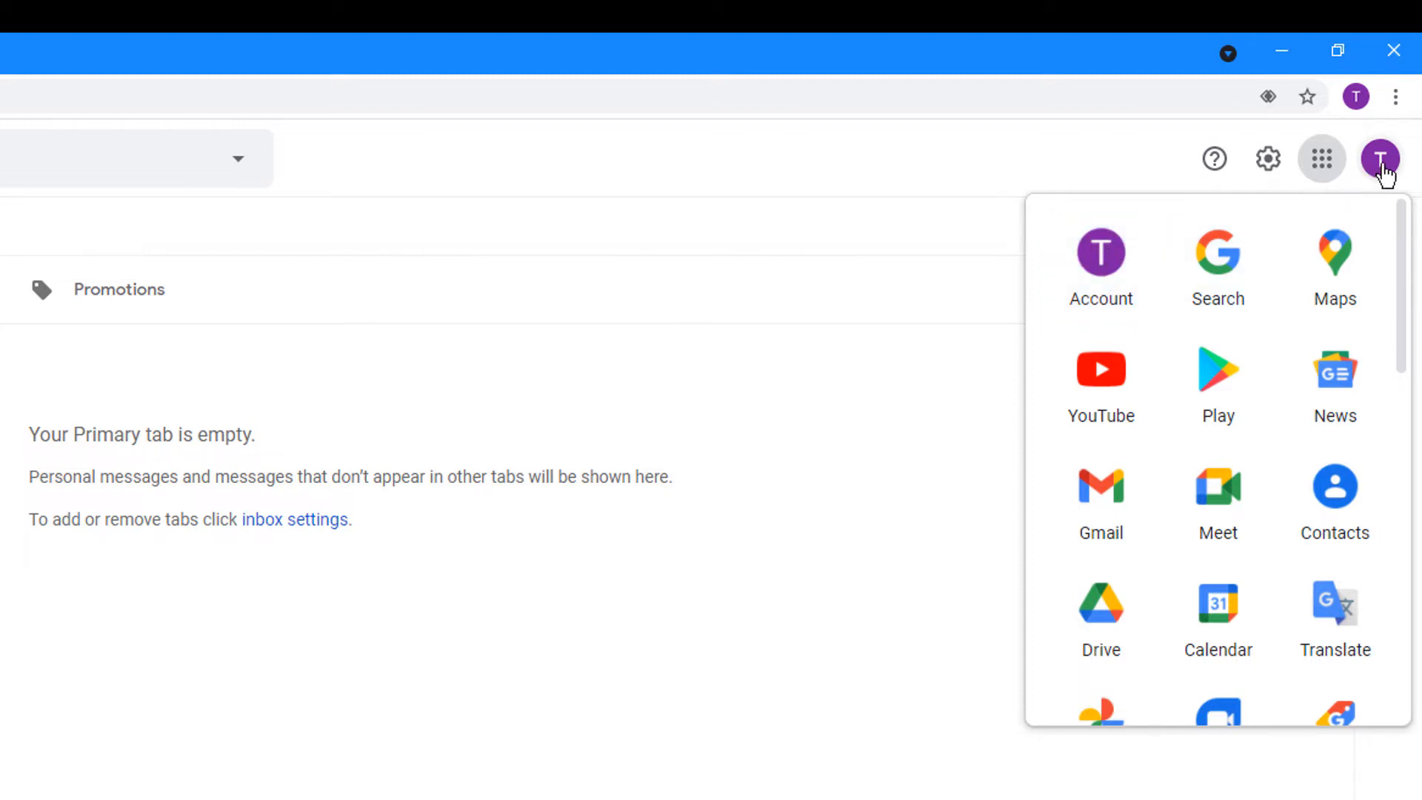
left_click(1104, 306)
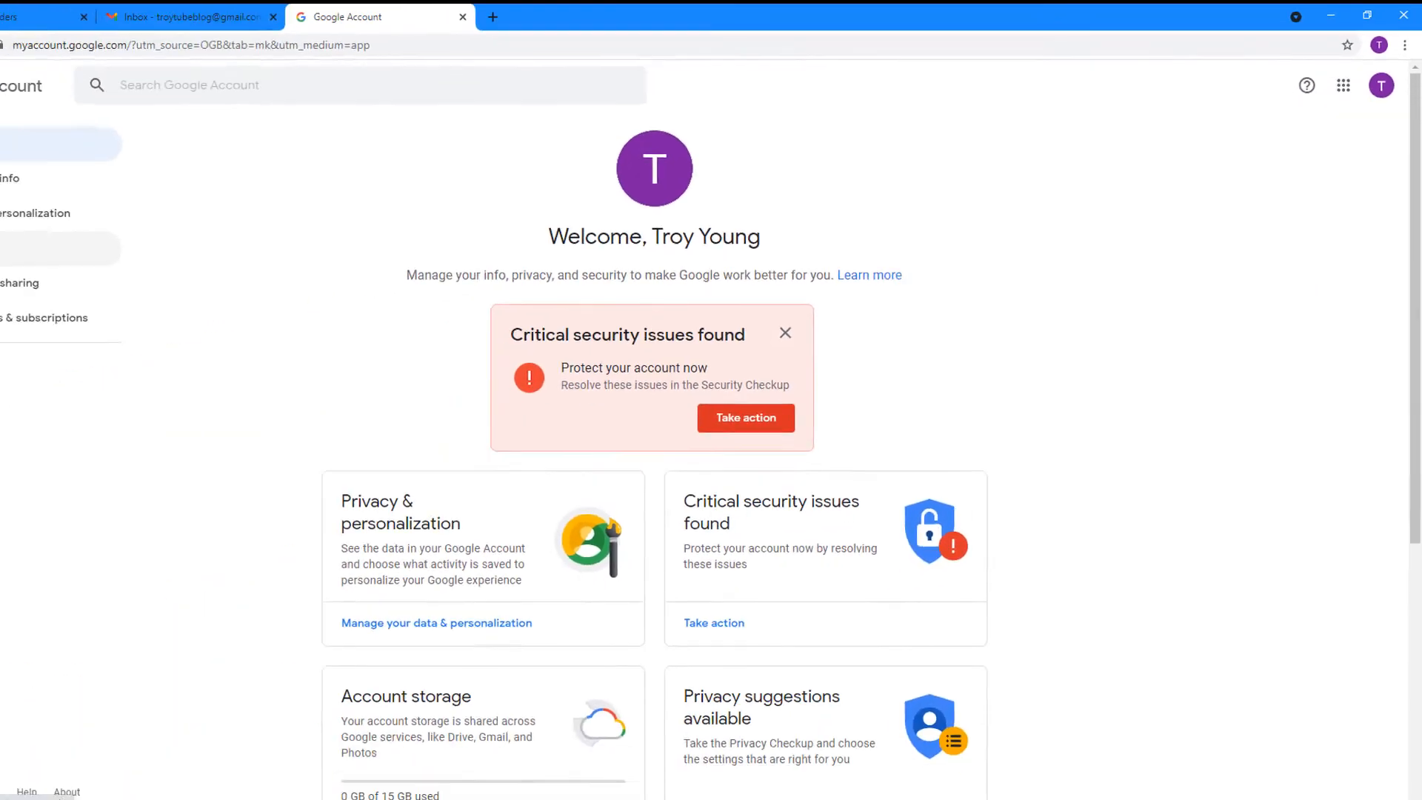
left_click(56, 229)
scroll(314, 471, "down", 8)
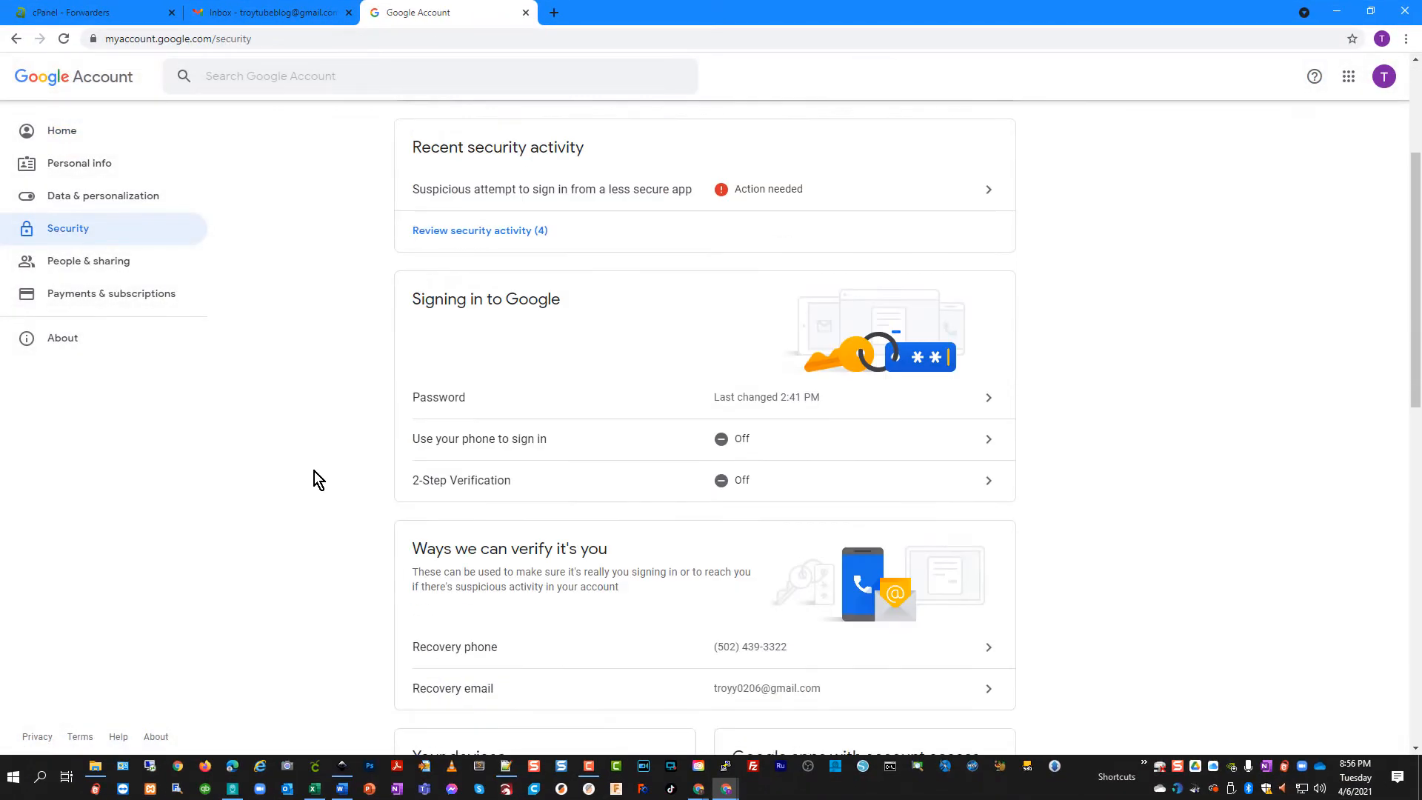
scroll(314, 471, "down", 1)
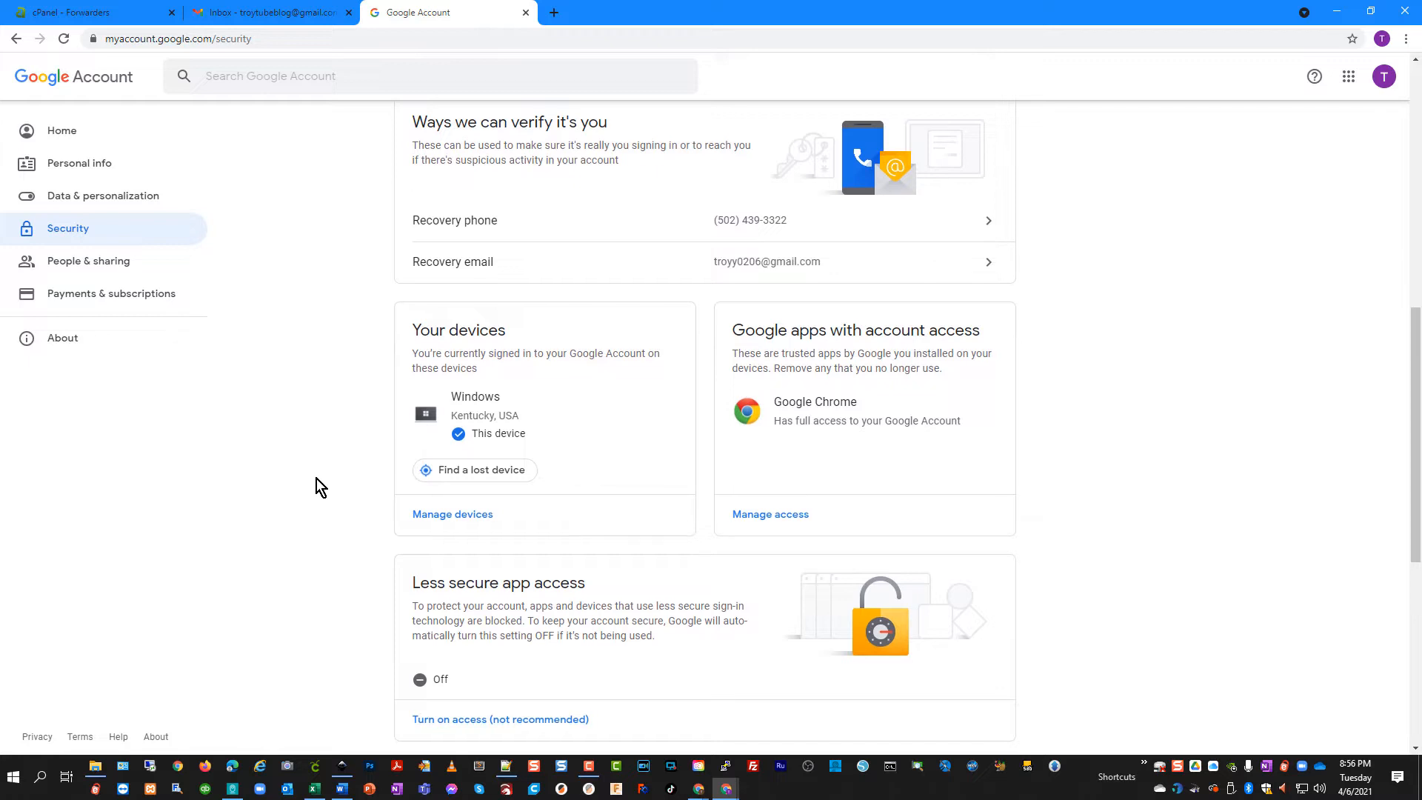
scroll(315, 476, "down", 4)
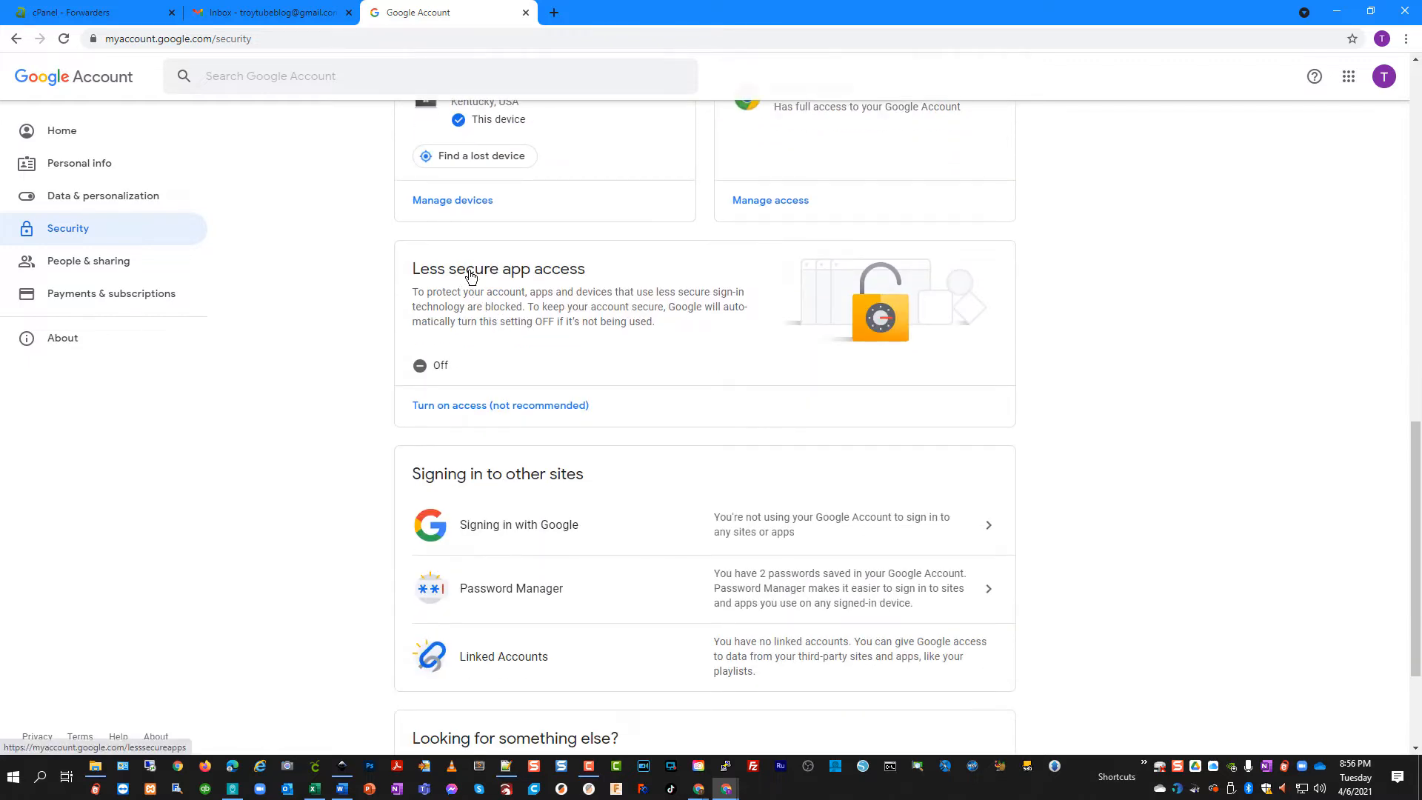
left_click(439, 368)
left_click(776, 287)
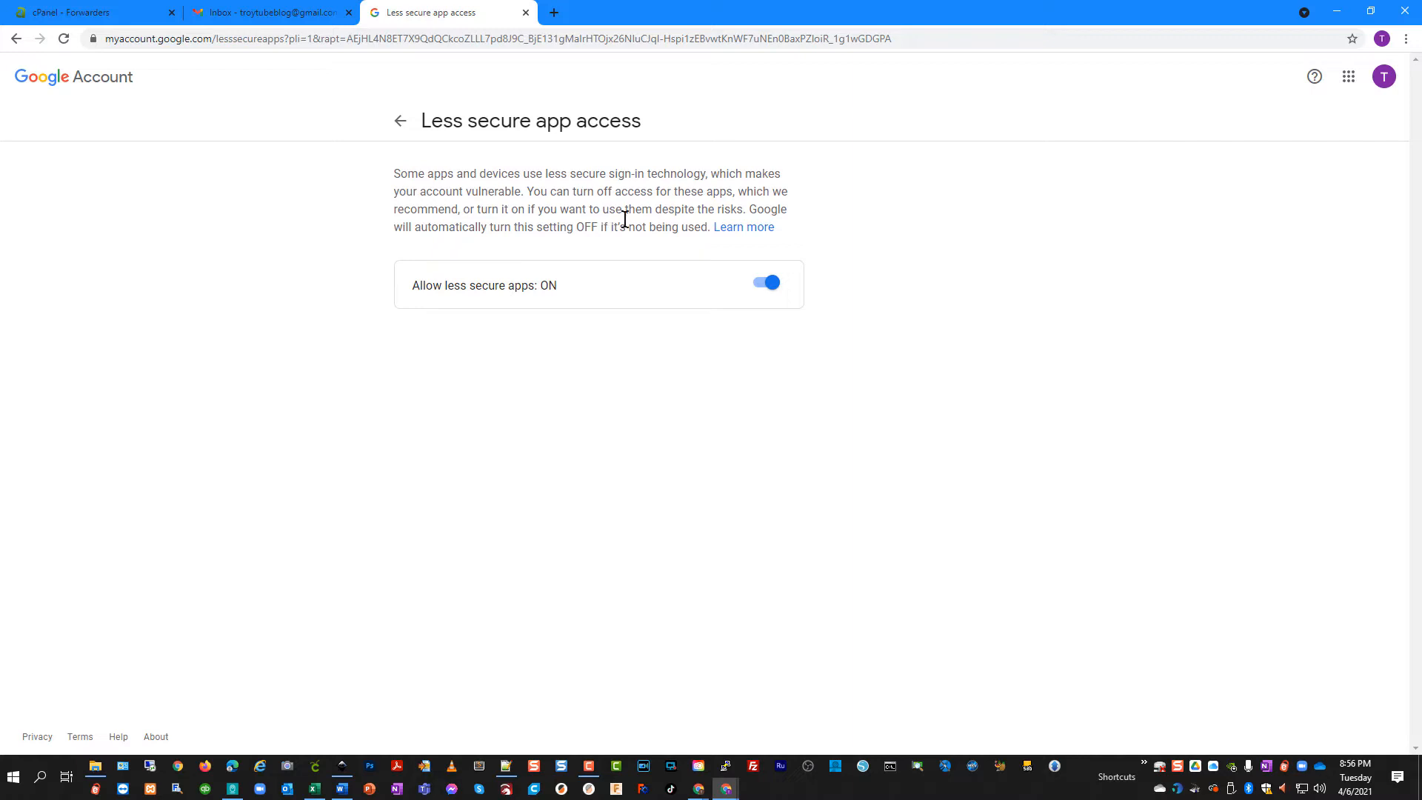
left_click(399, 122)
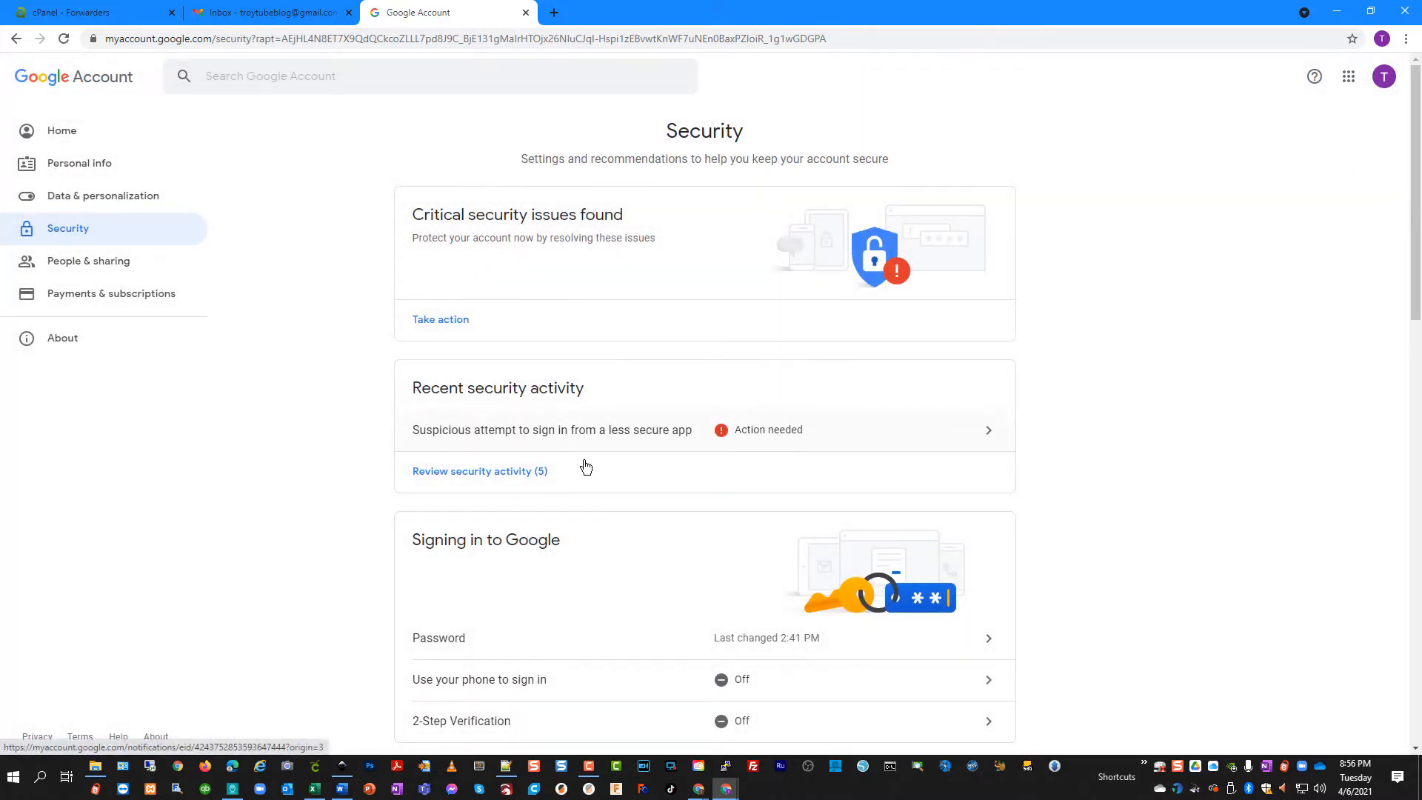
left_click(257, 12)
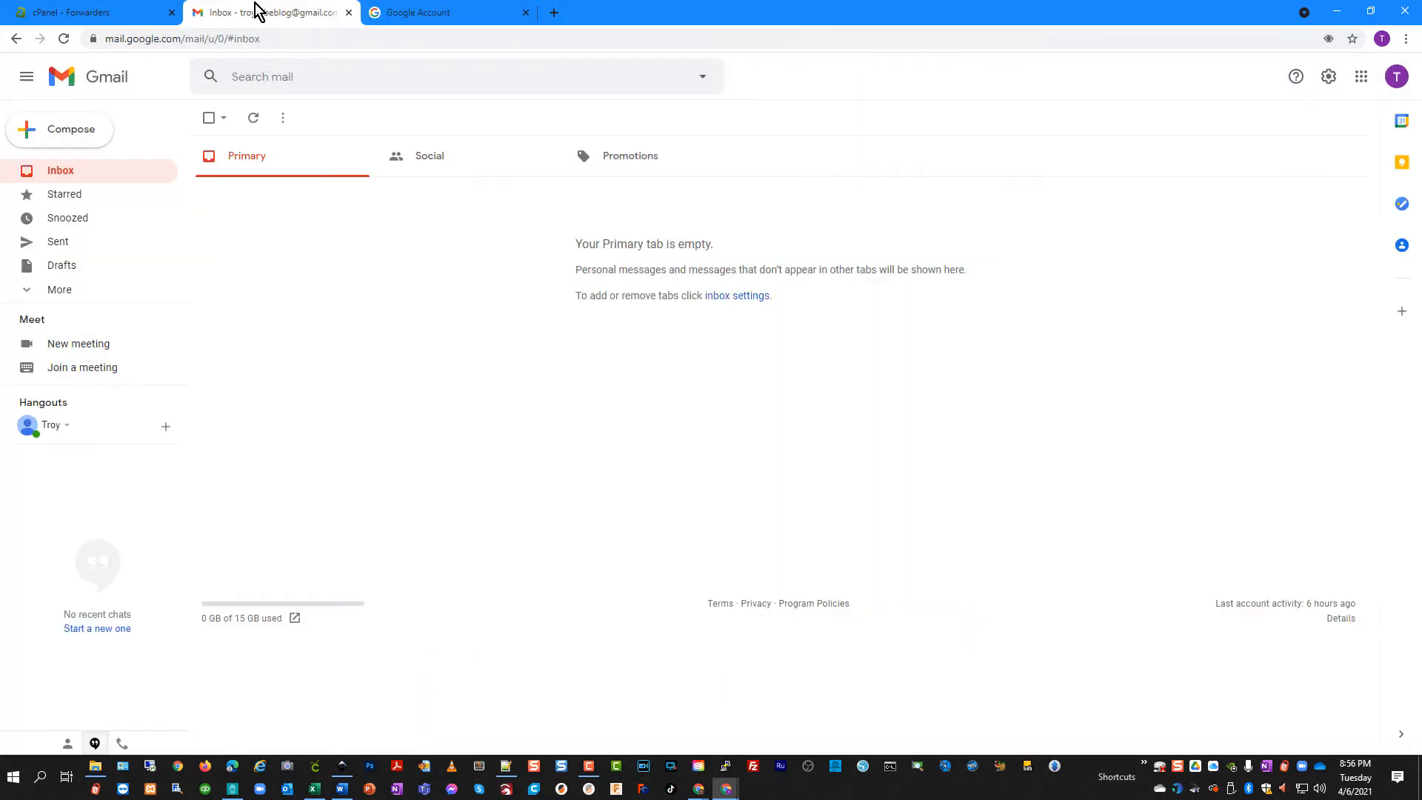
In Accounts and Import, add the domain address as a send-as alias and continue
left_click(1329, 78)
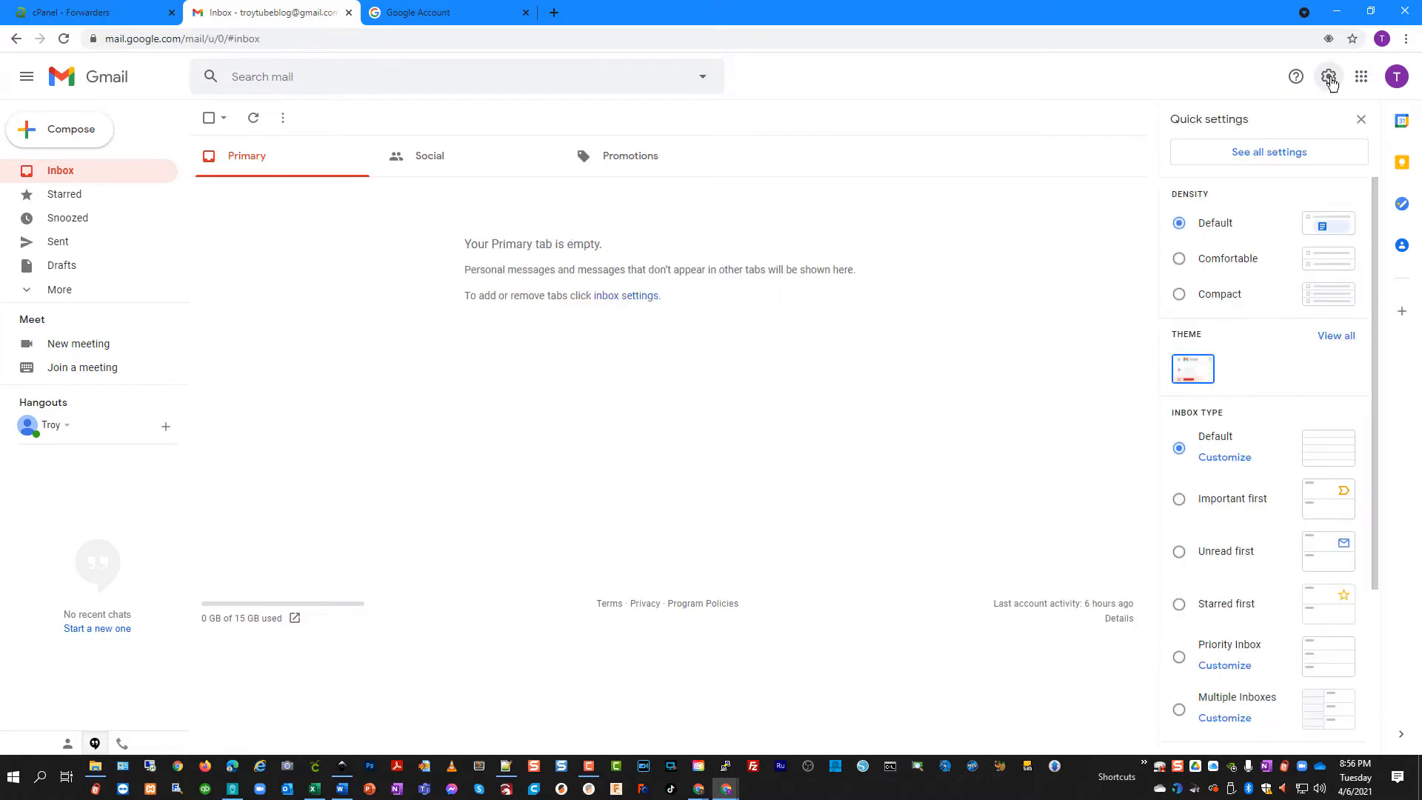
left_click(1275, 153)
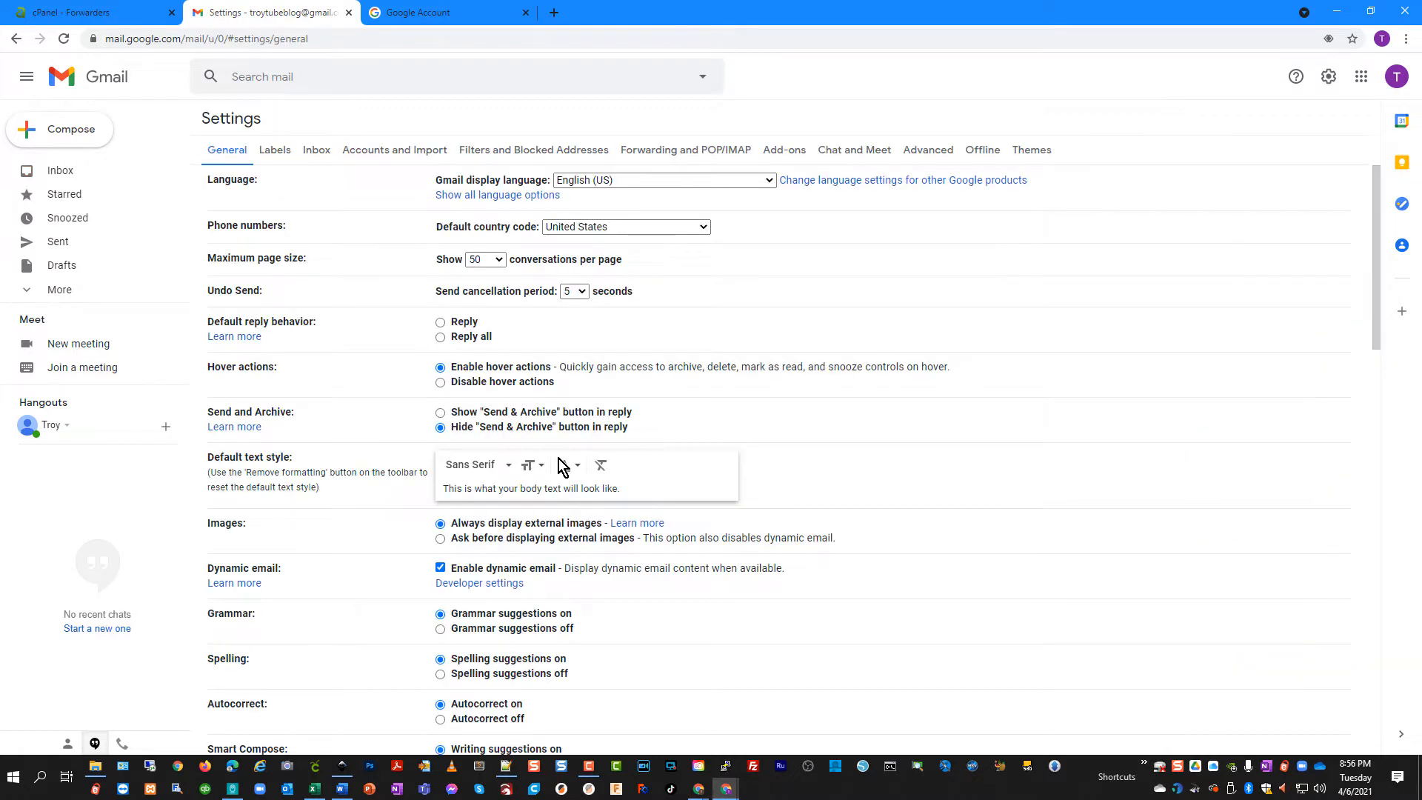
left_click(384, 154)
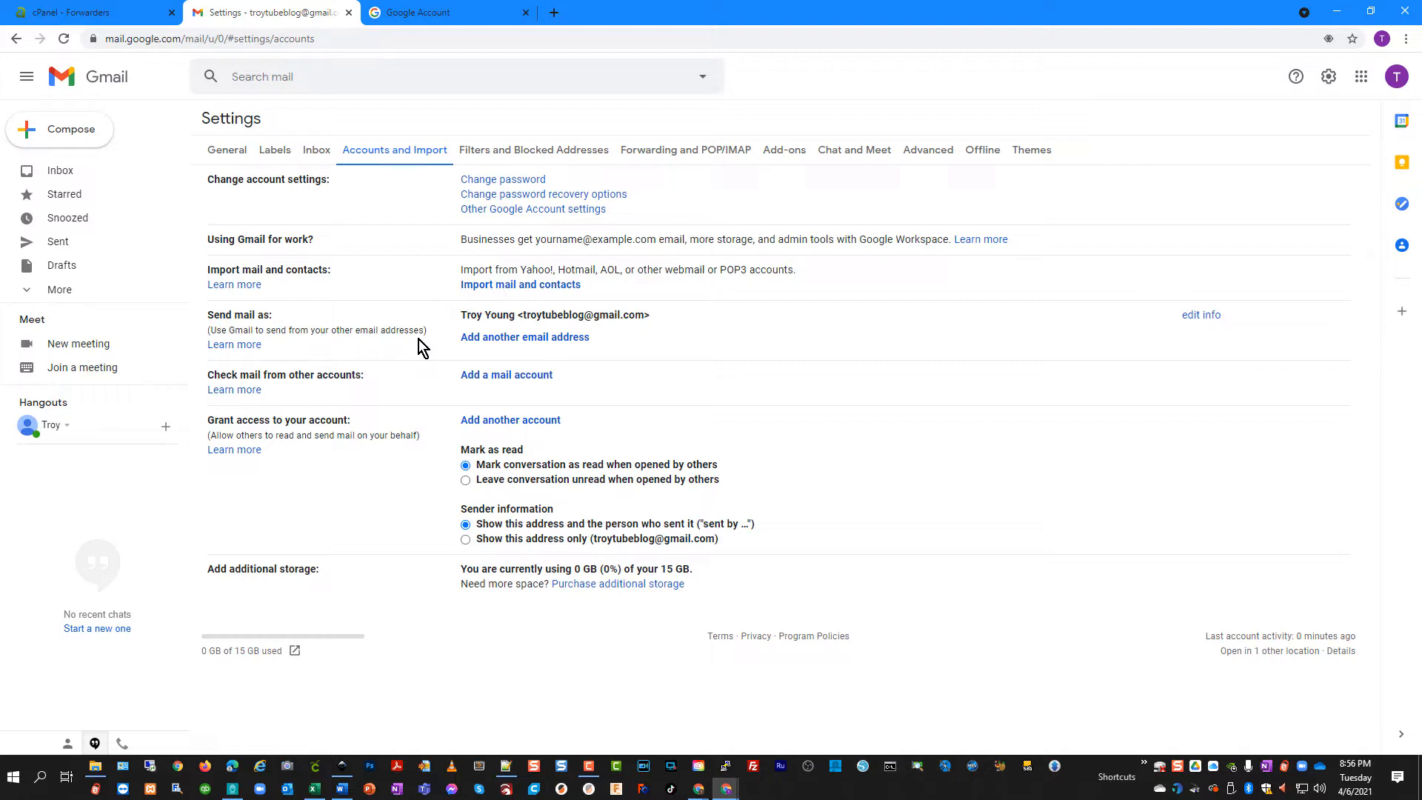
left_click(527, 337)
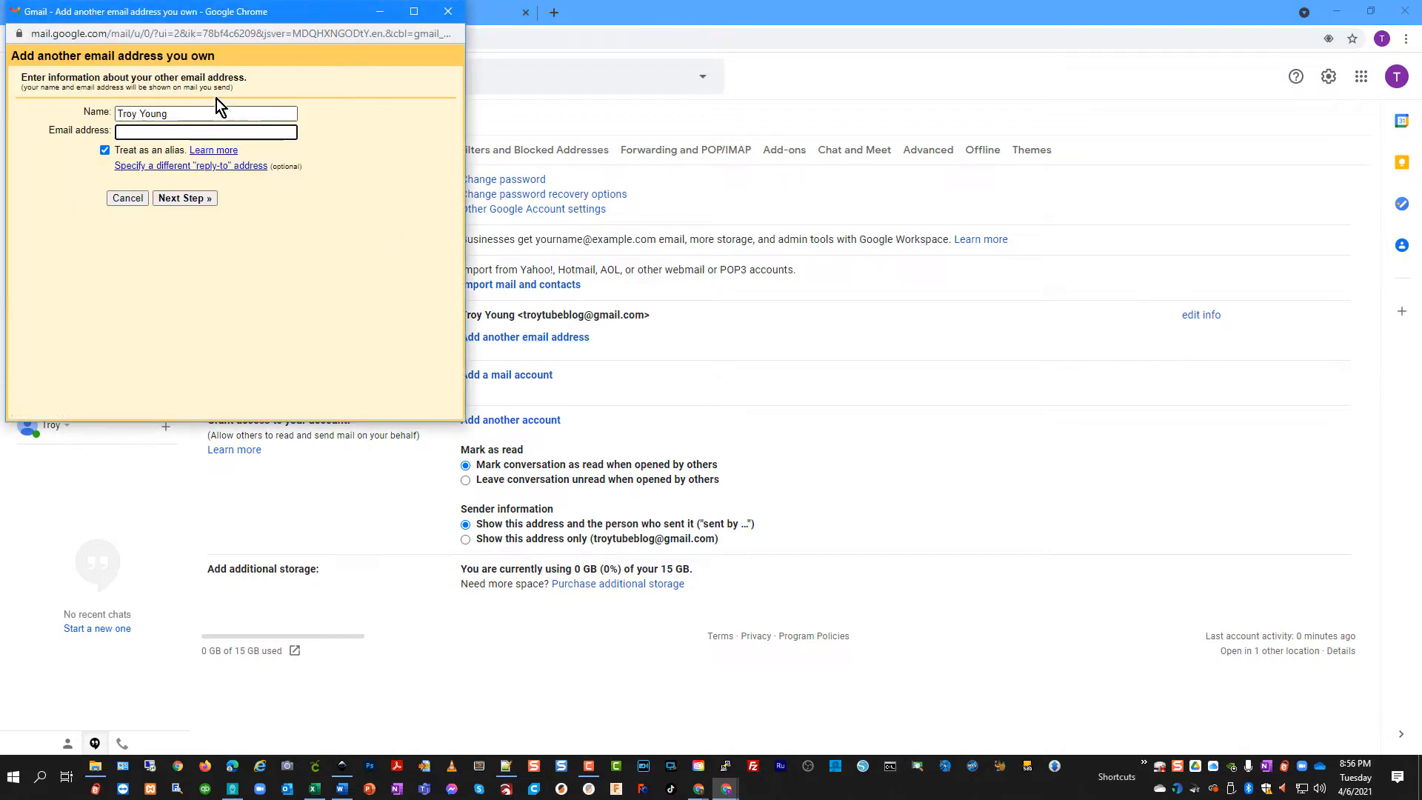
left_click(212, 133)
left_click(222, 157)
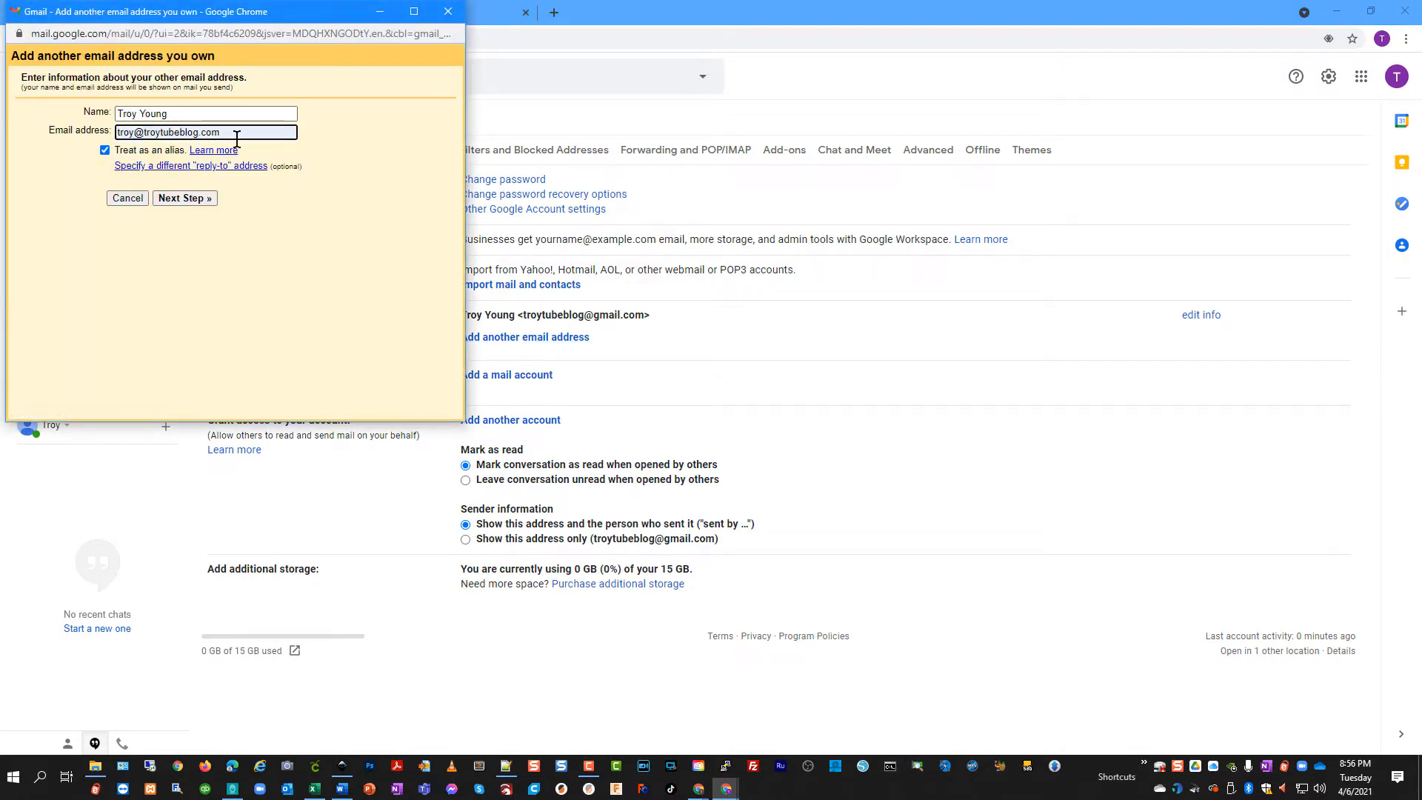
left_click(191, 198)
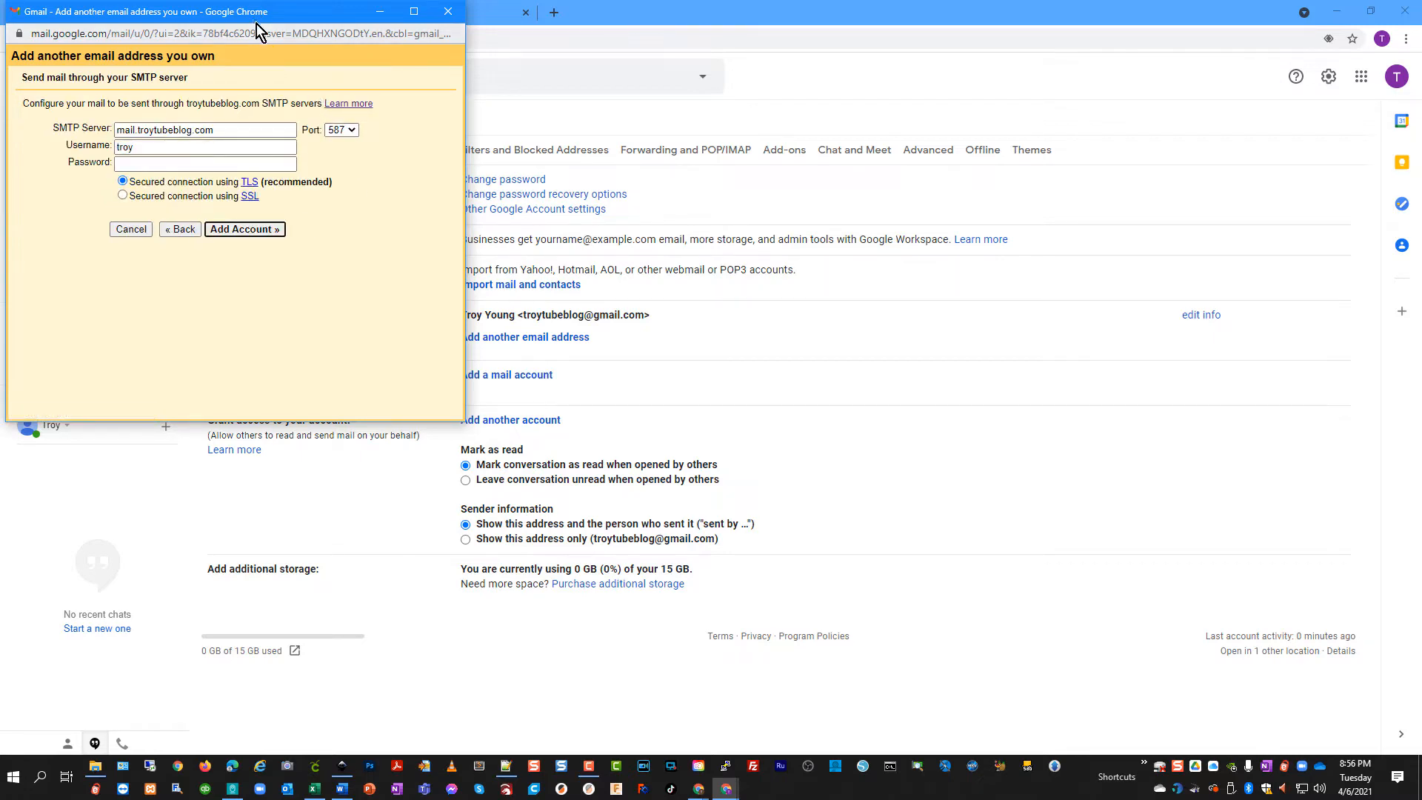
Set the SMTP server to smtp.gmail.com and enter the Gmail username and password
left_click_drag(252, 18, 400, 126)
triple_click(393, 237)
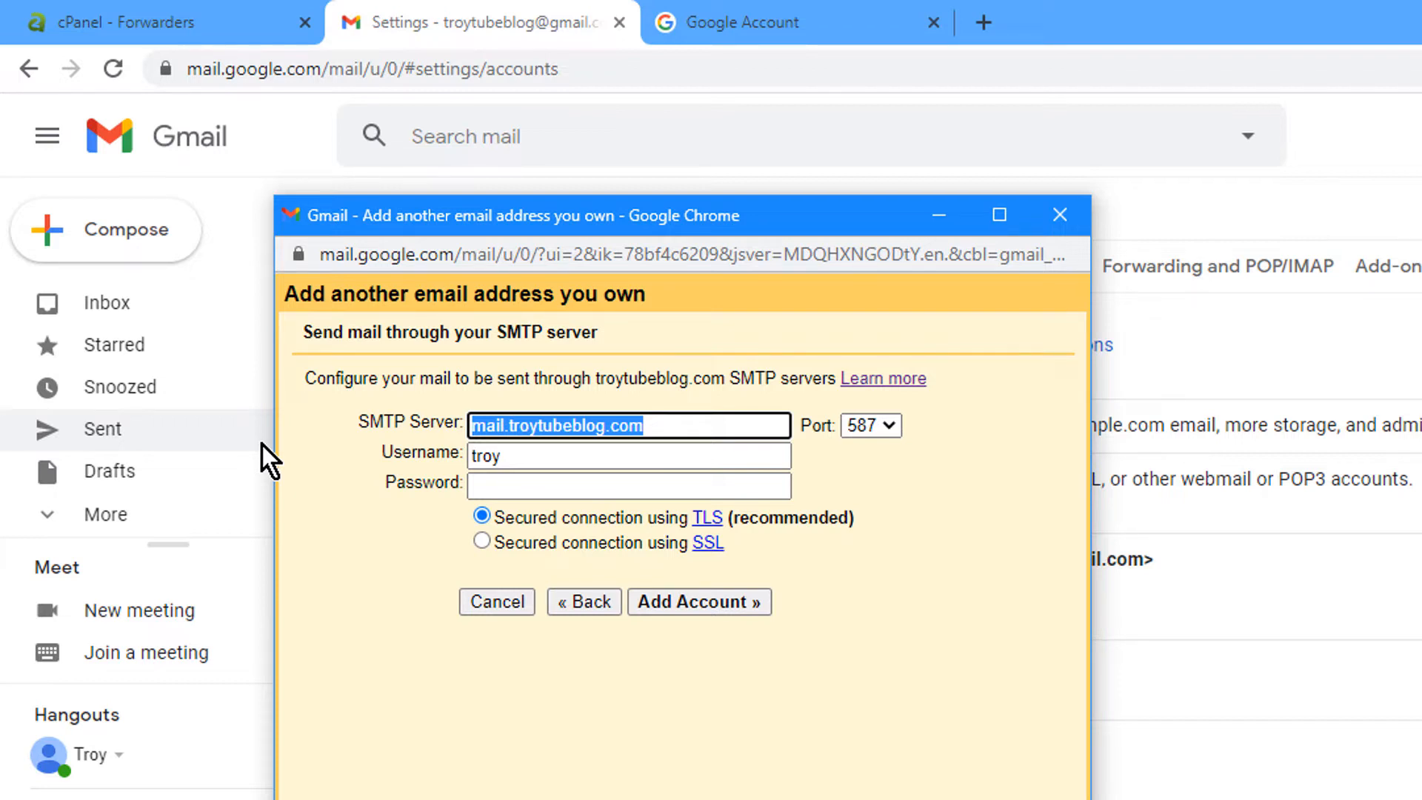
key("BackSpace")
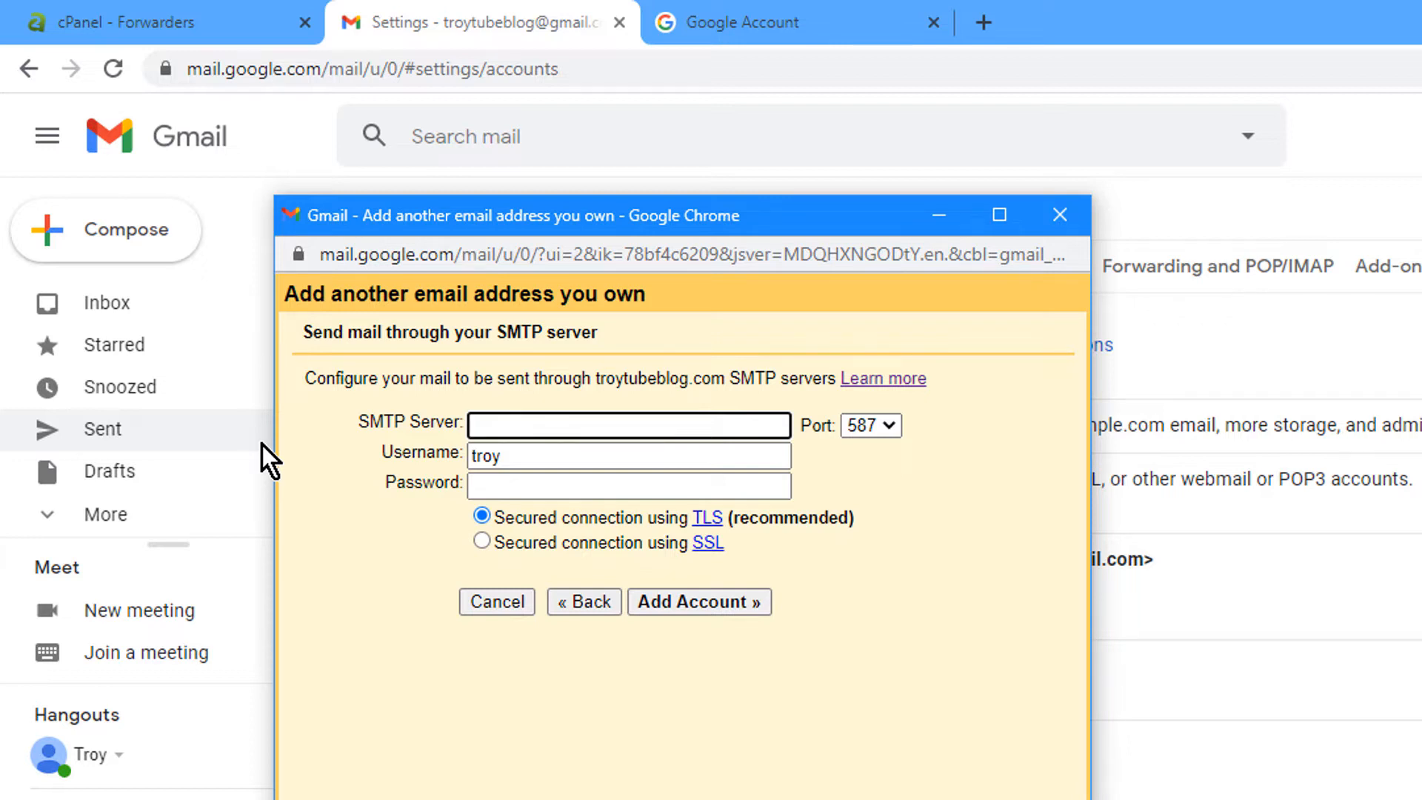
type("smtp")
key("Down")
key("Tab")
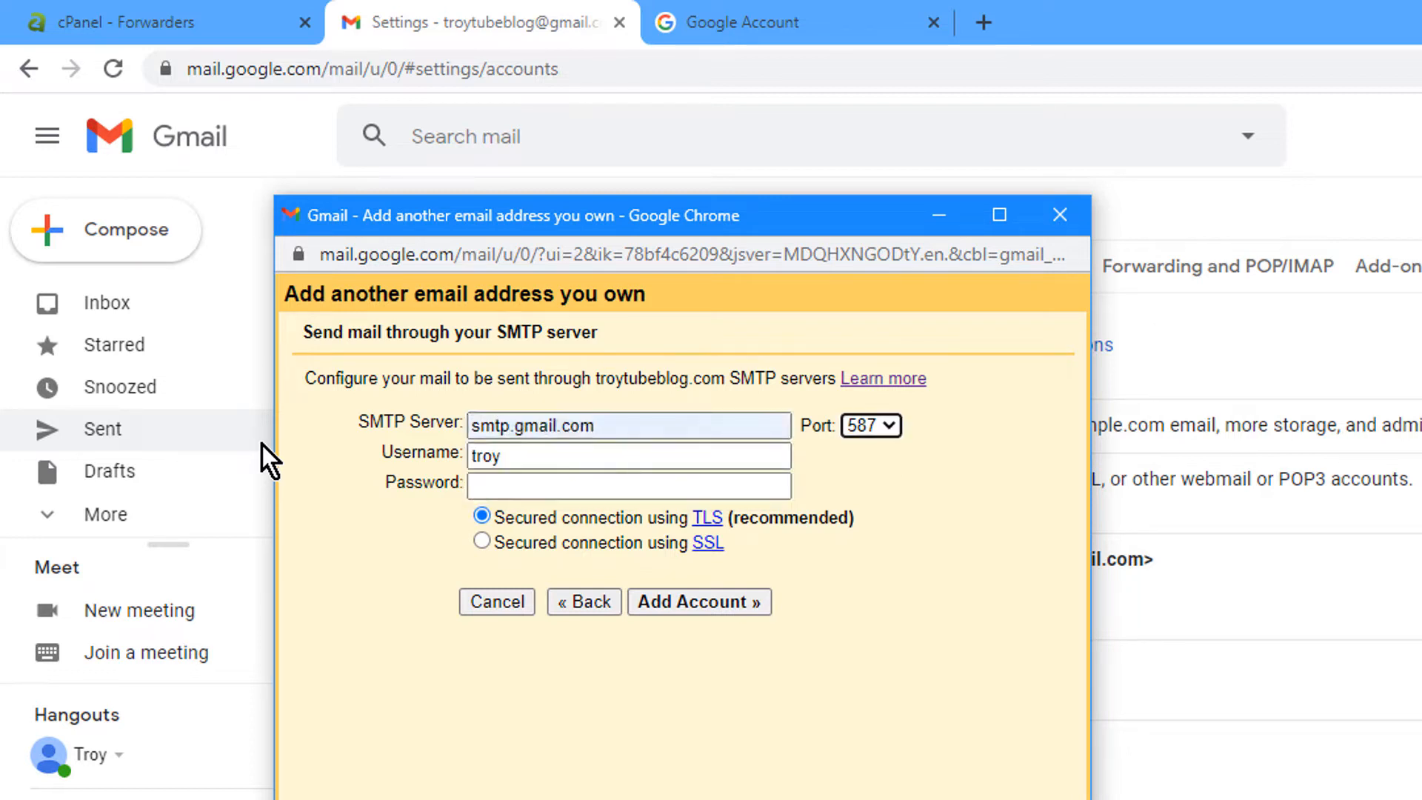
left_click(586, 449)
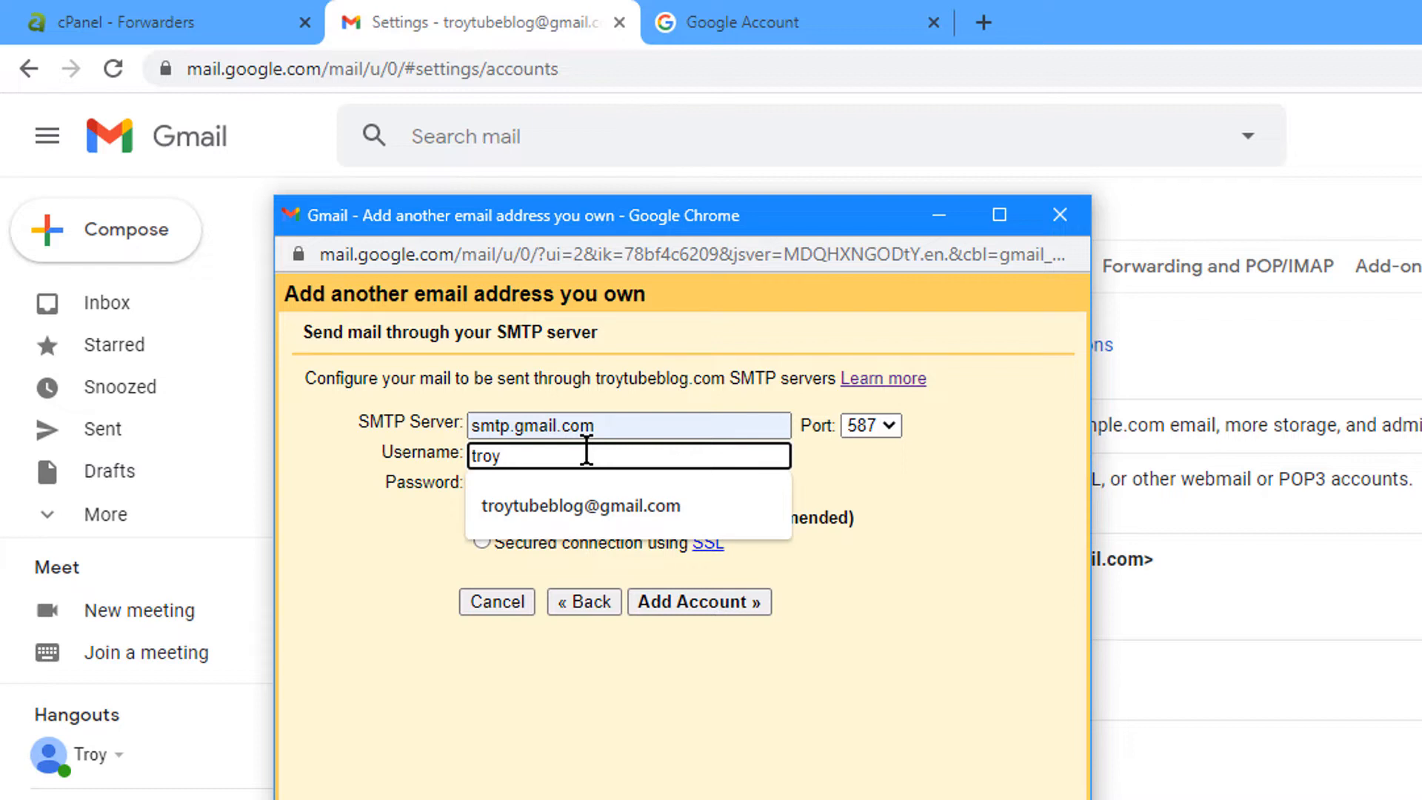
left_click(691, 505)
left_click(673, 488)
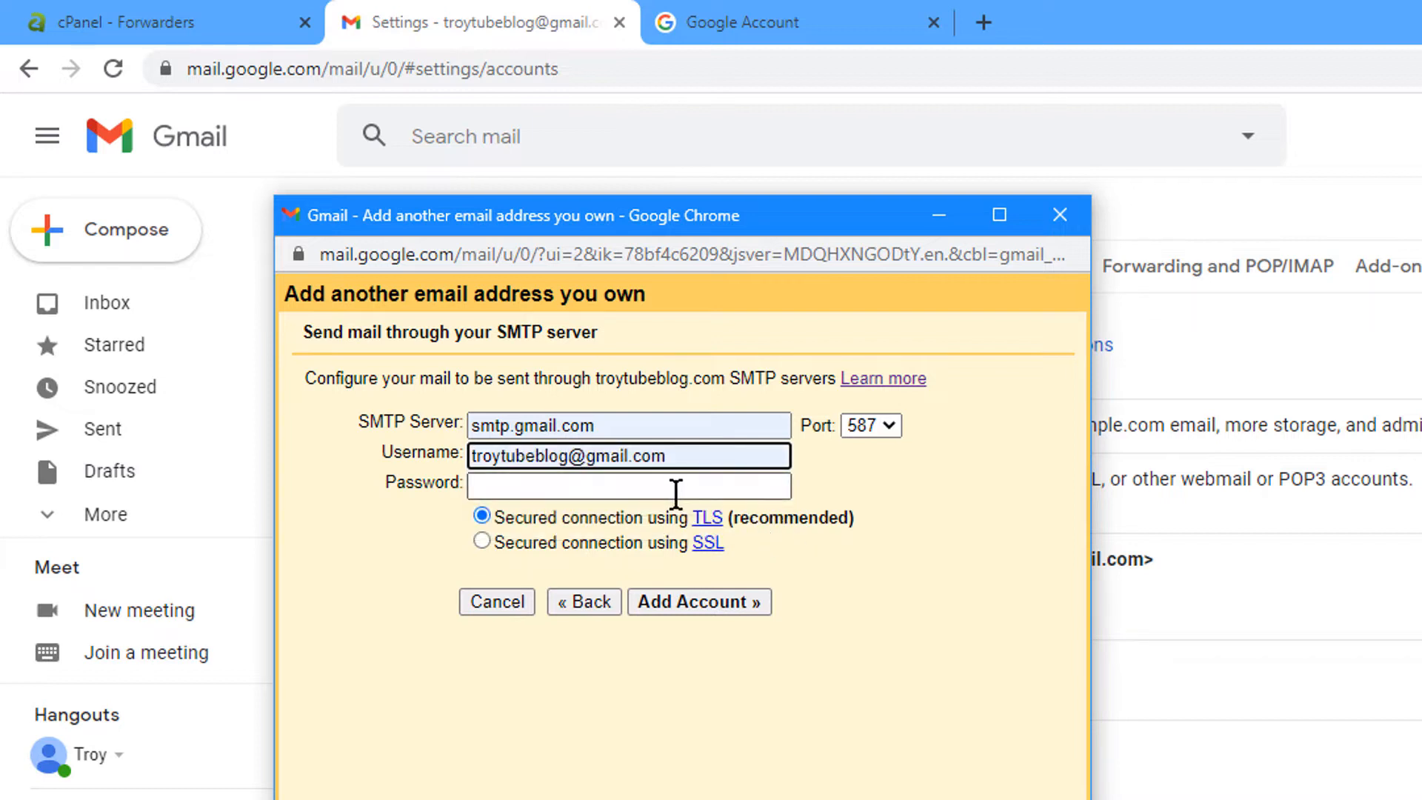
type("********")
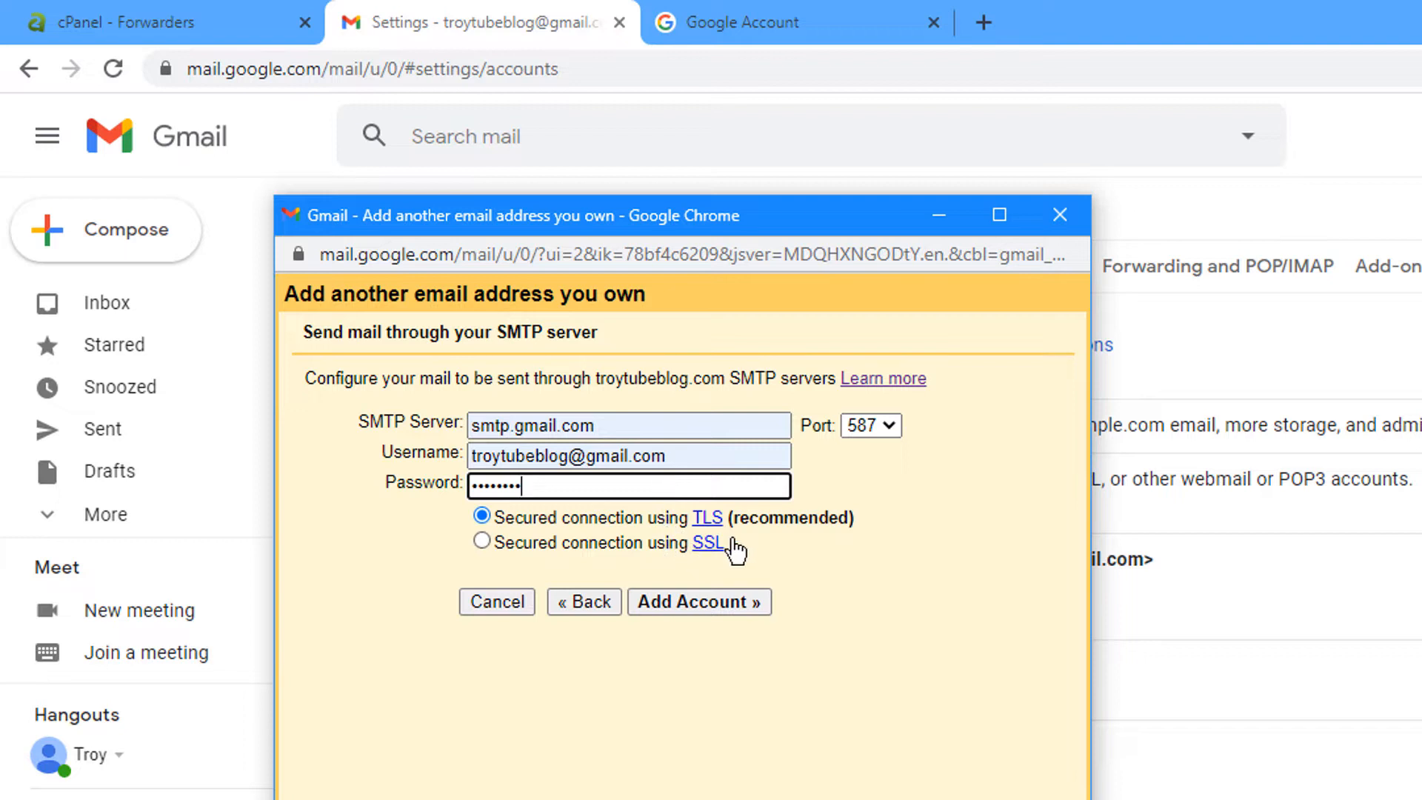
Choose port 465 with SSL and add the account
left_click(877, 427)
left_click(880, 471)
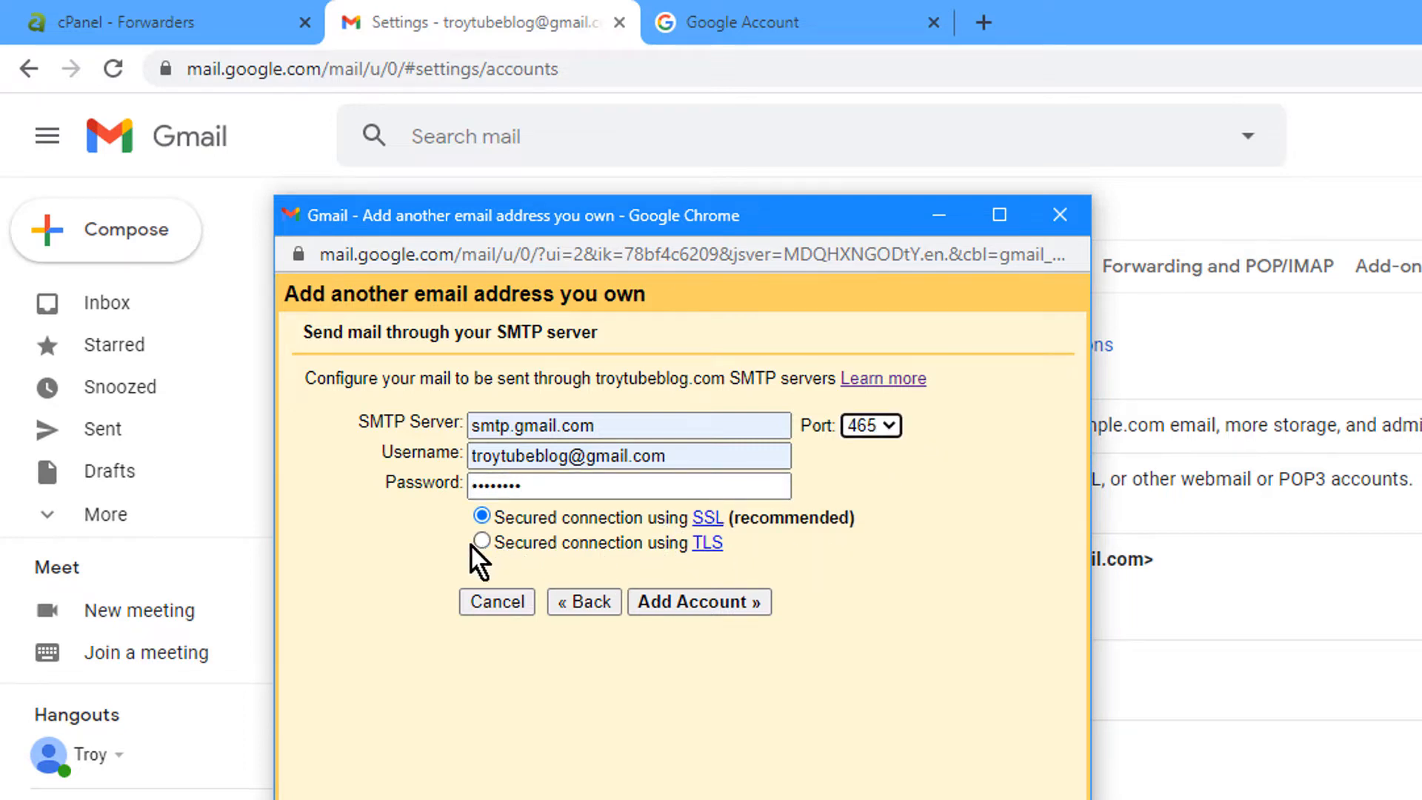
left_click(716, 601)
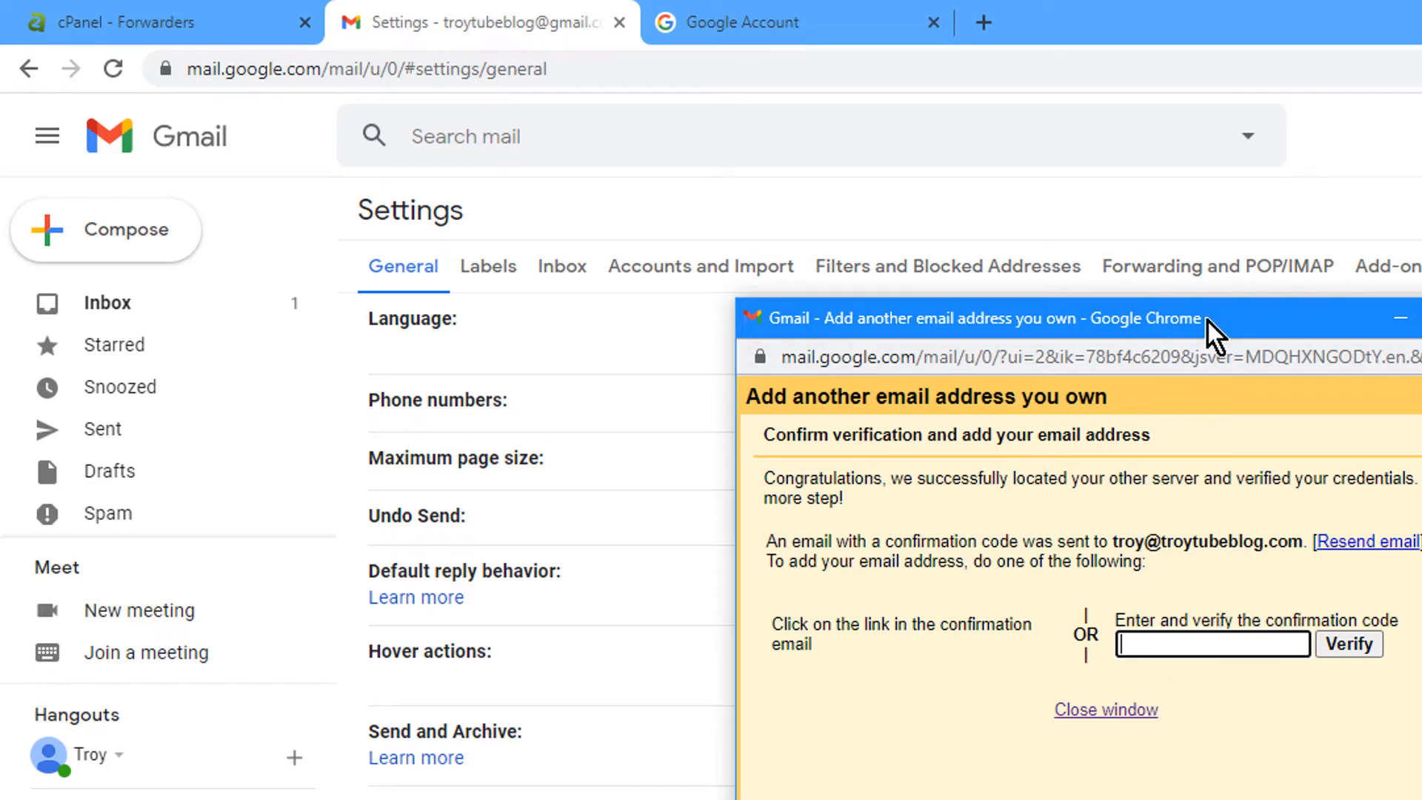
left_click_drag(1209, 330, 1421, 360)
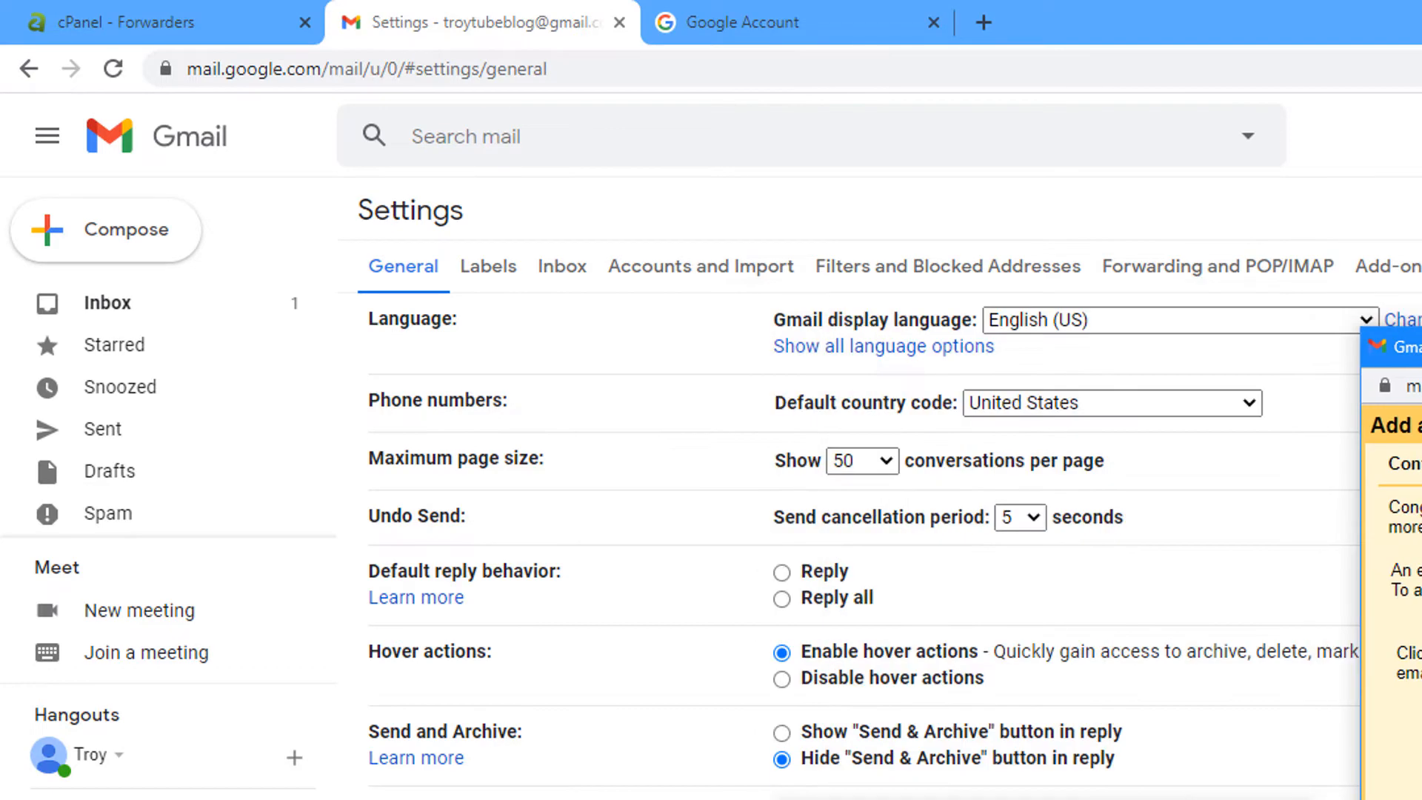
Verify the domain address using the code from the Gmail Team confirmation email
left_click(198, 310)
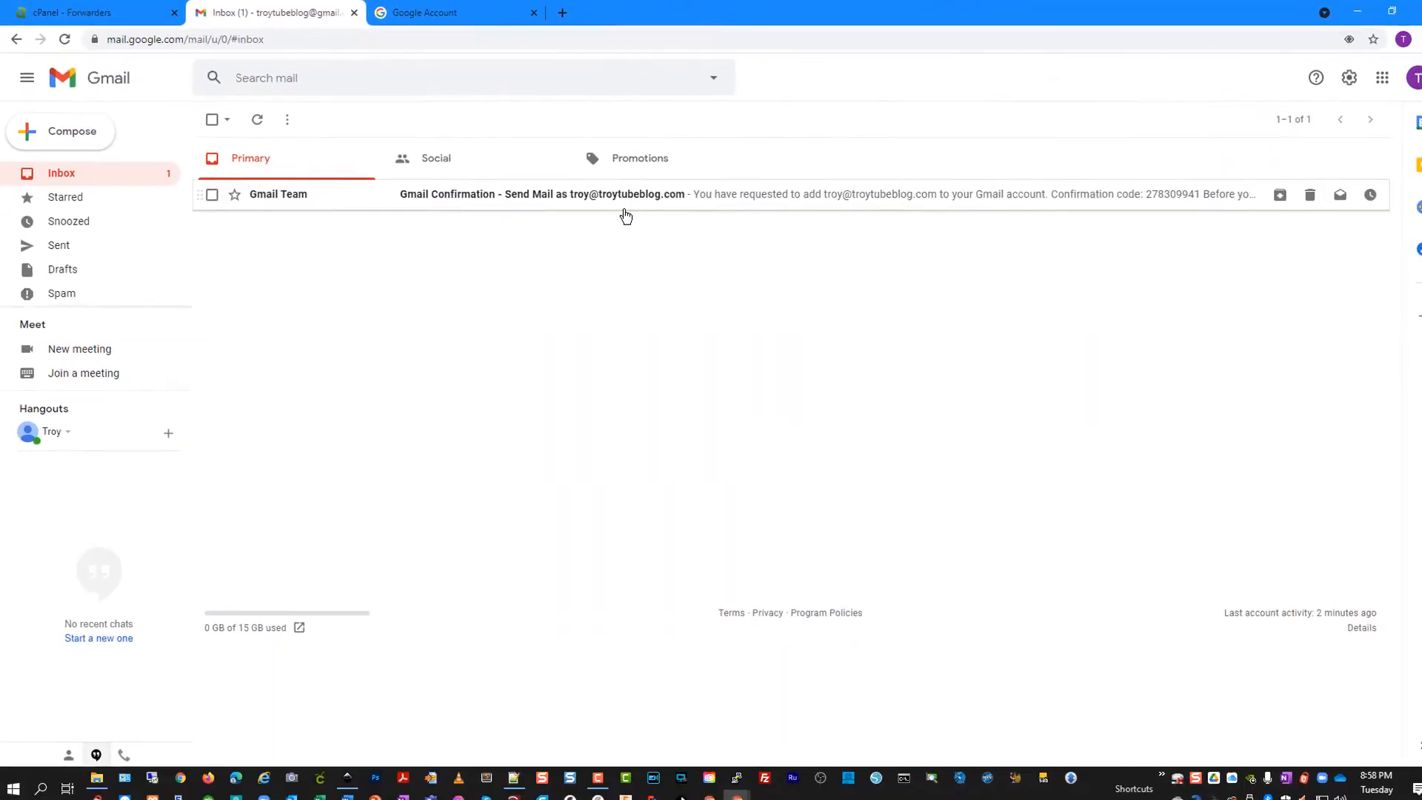
left_click(602, 196)
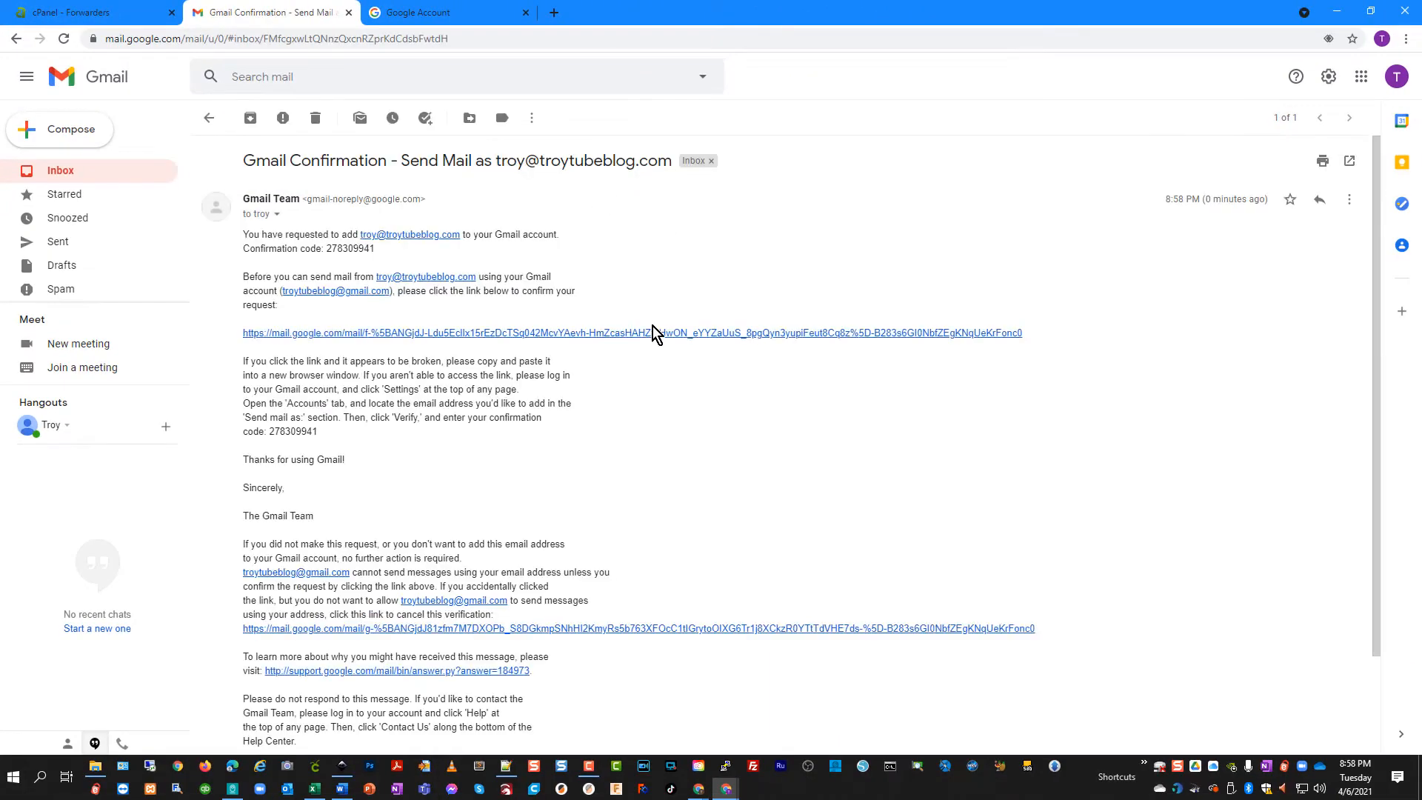
double_click(366, 249)
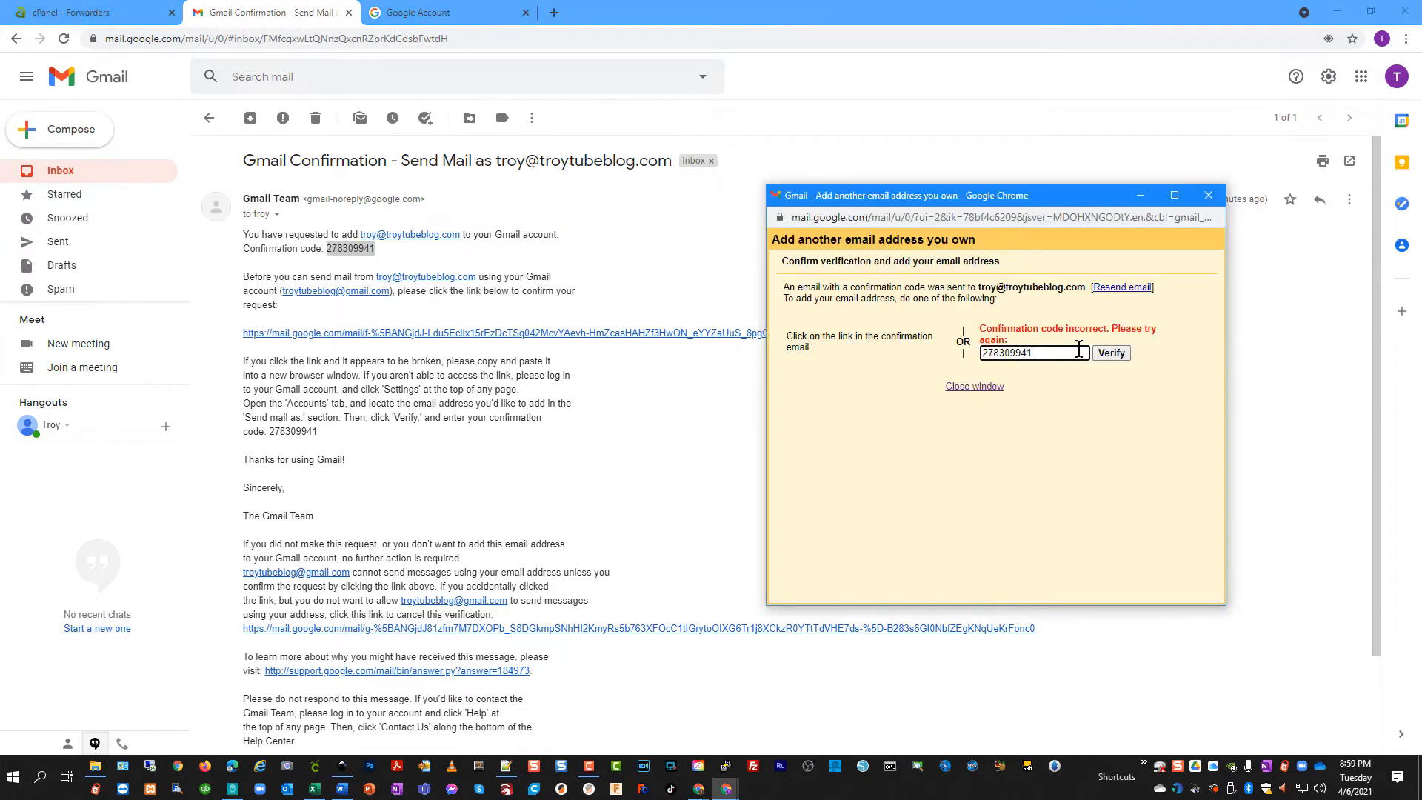
left_click(1108, 350)
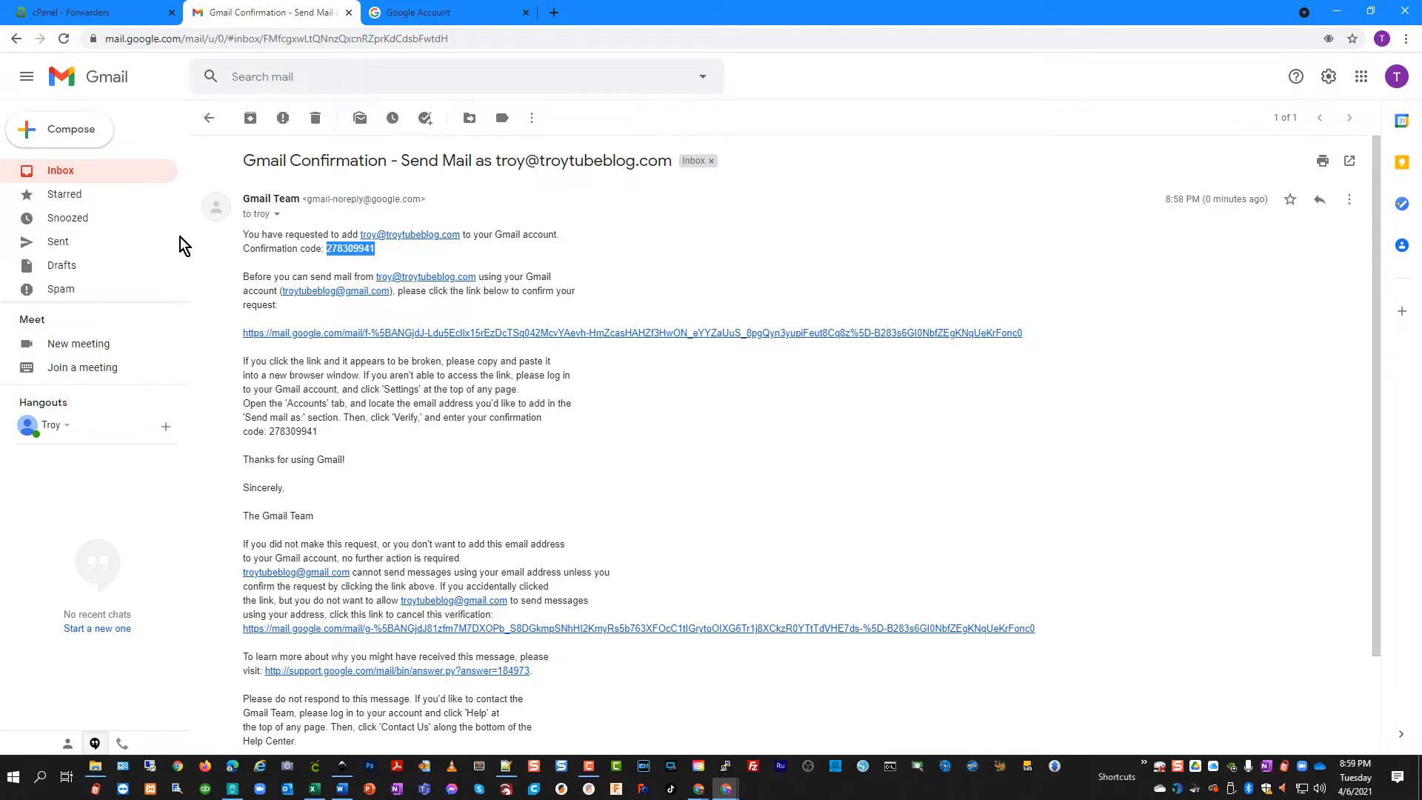
left_click(90, 173)
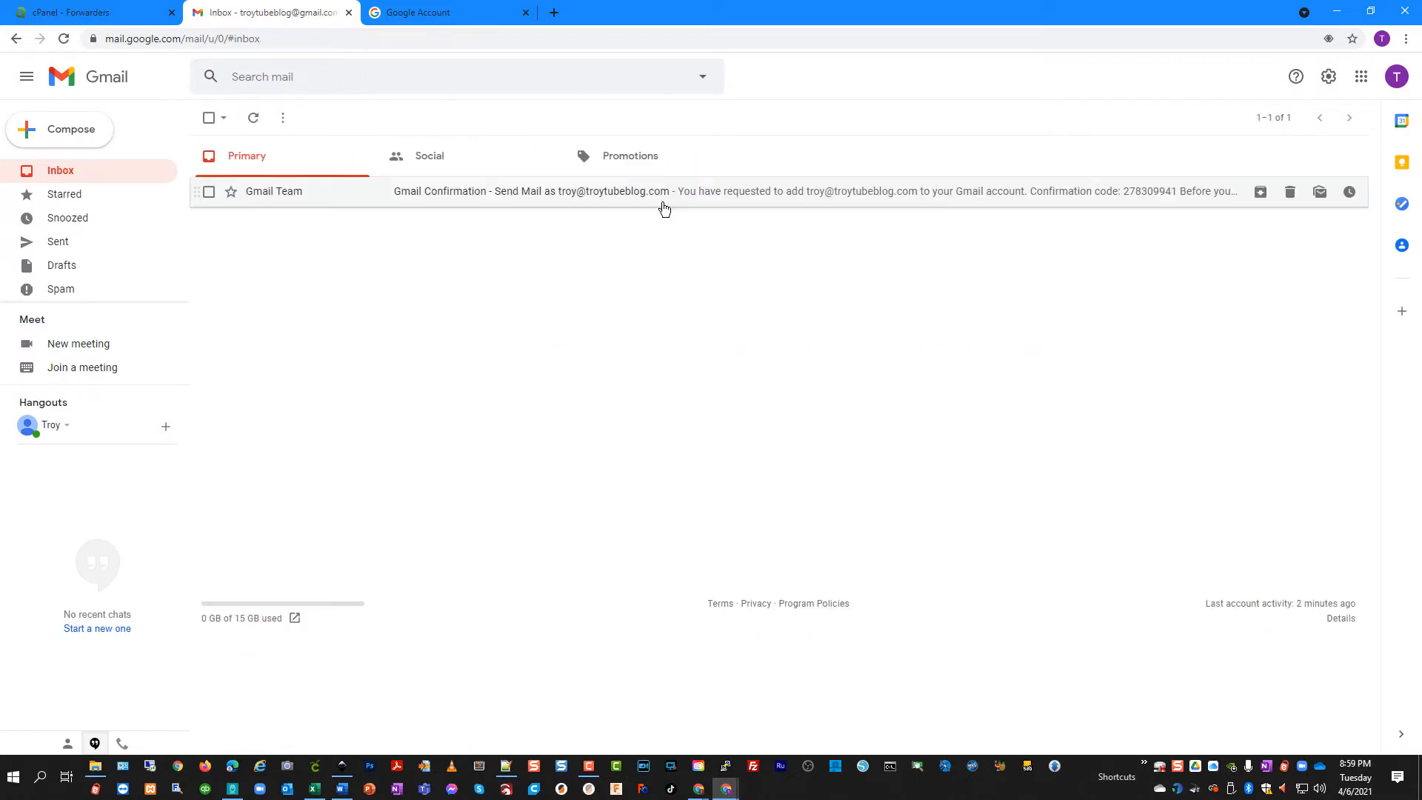
Make the domain address the default send-as address under Accounts and Import
left_click(1328, 77)
left_click(1279, 158)
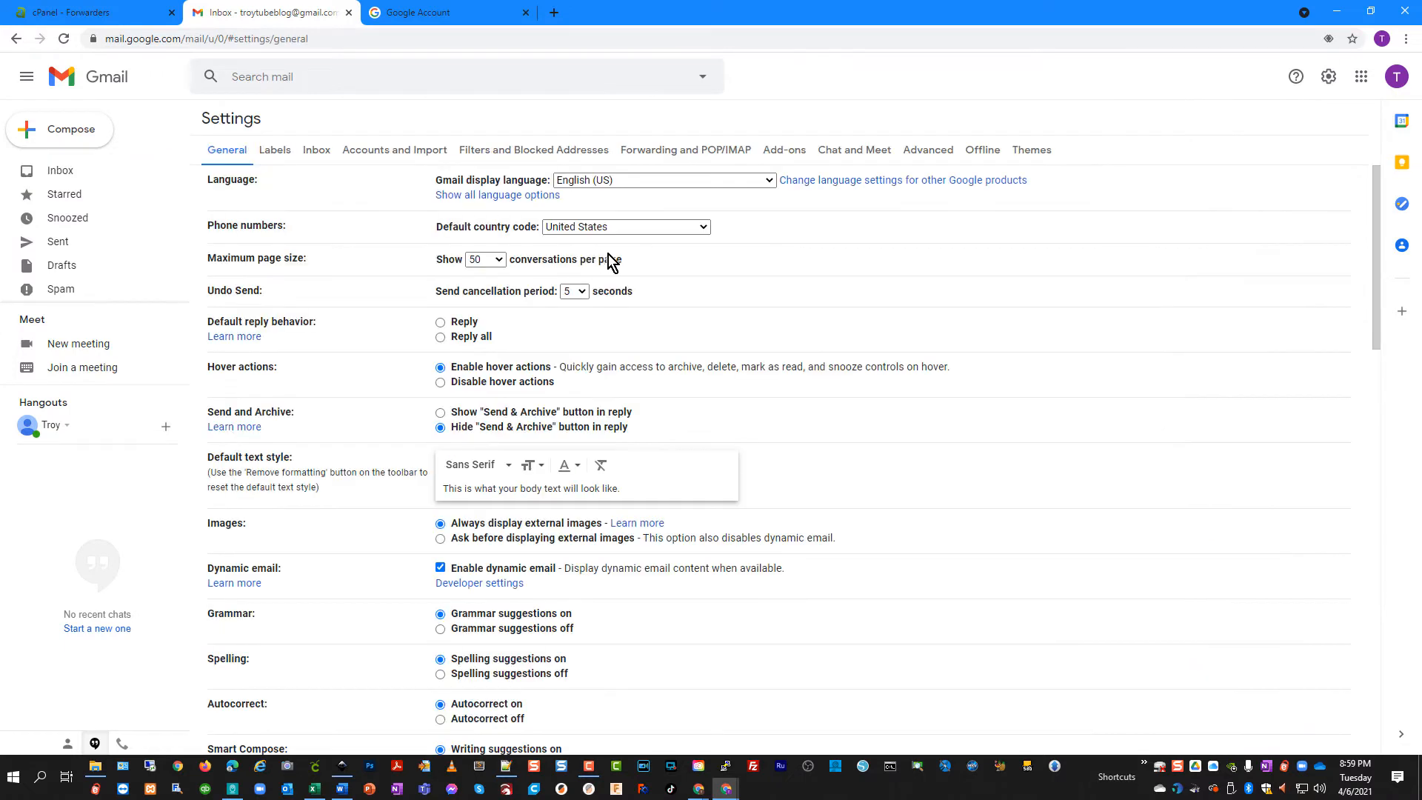
left_click(406, 155)
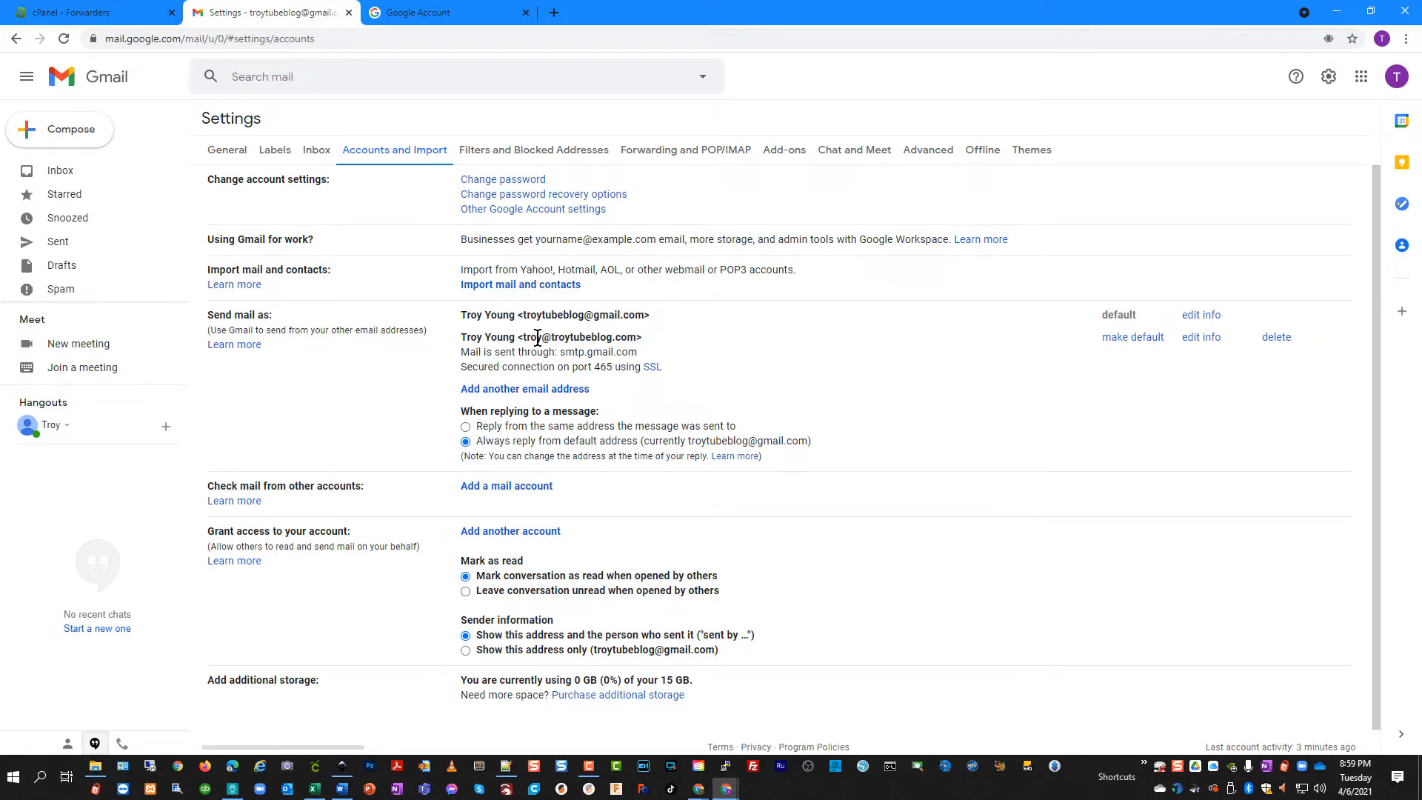
left_click(1133, 337)
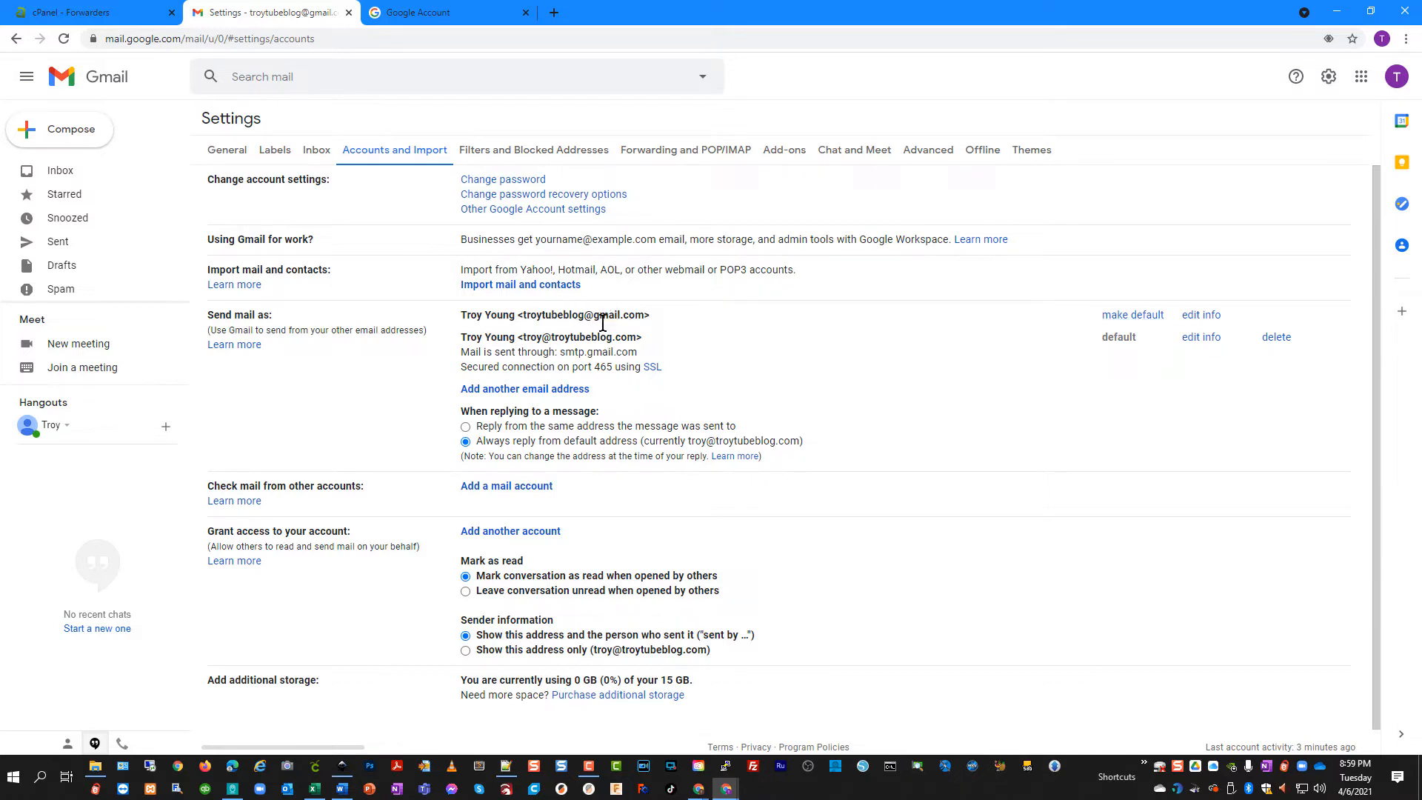
left_click_drag(502, 337, 652, 348)
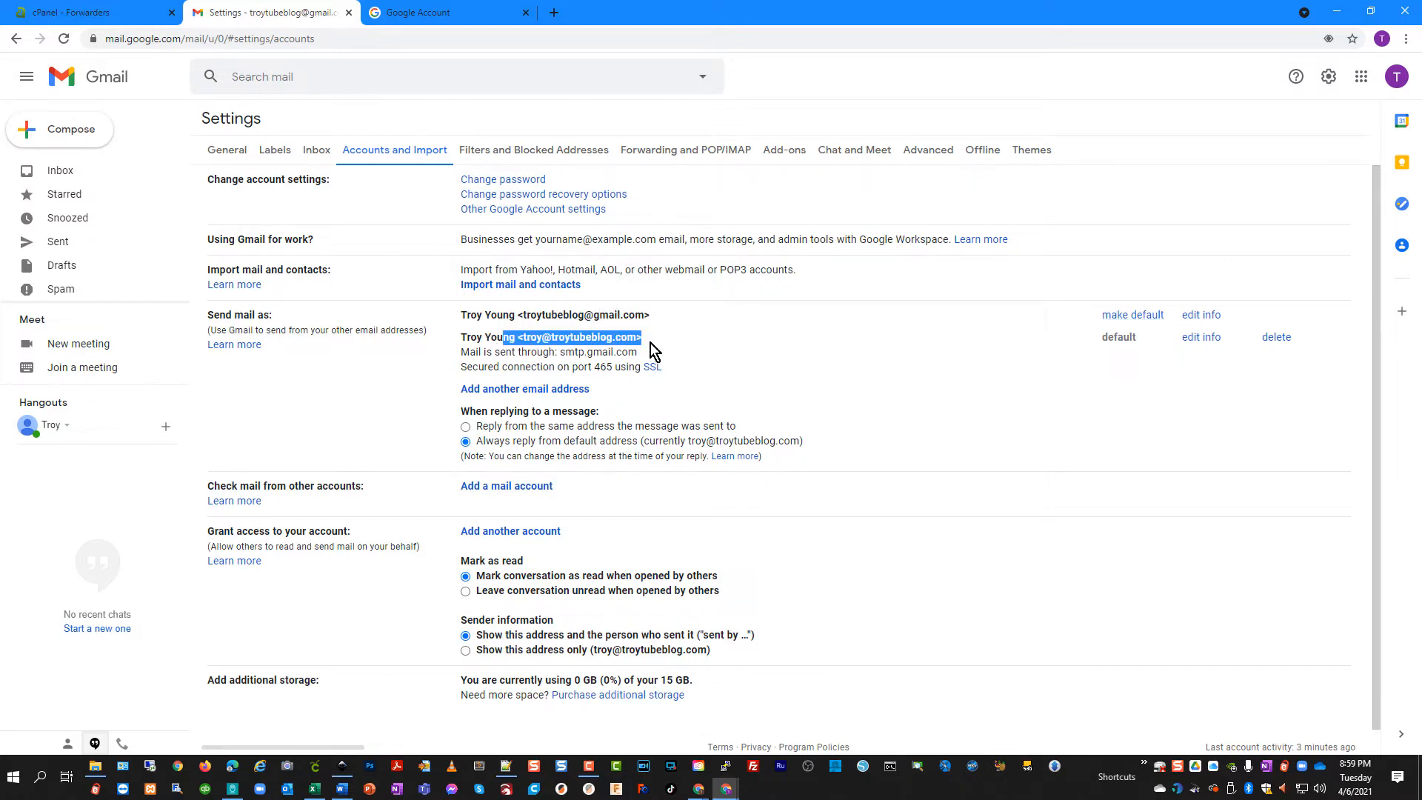
left_click(111, 170)
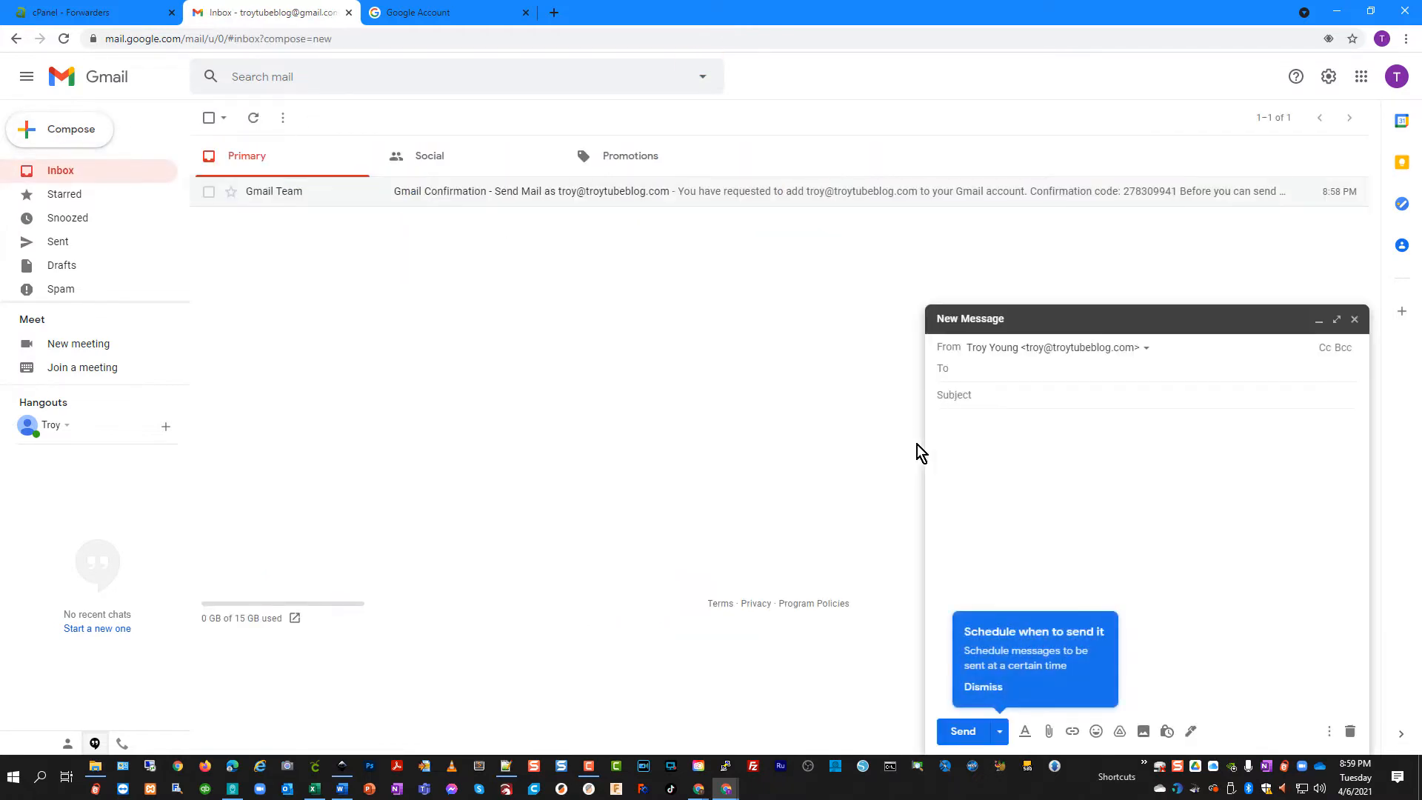
Send a message with subject and body 'test' to the outside recipient's address
key("Tab")
type("test")
key("Tab")
type("test")
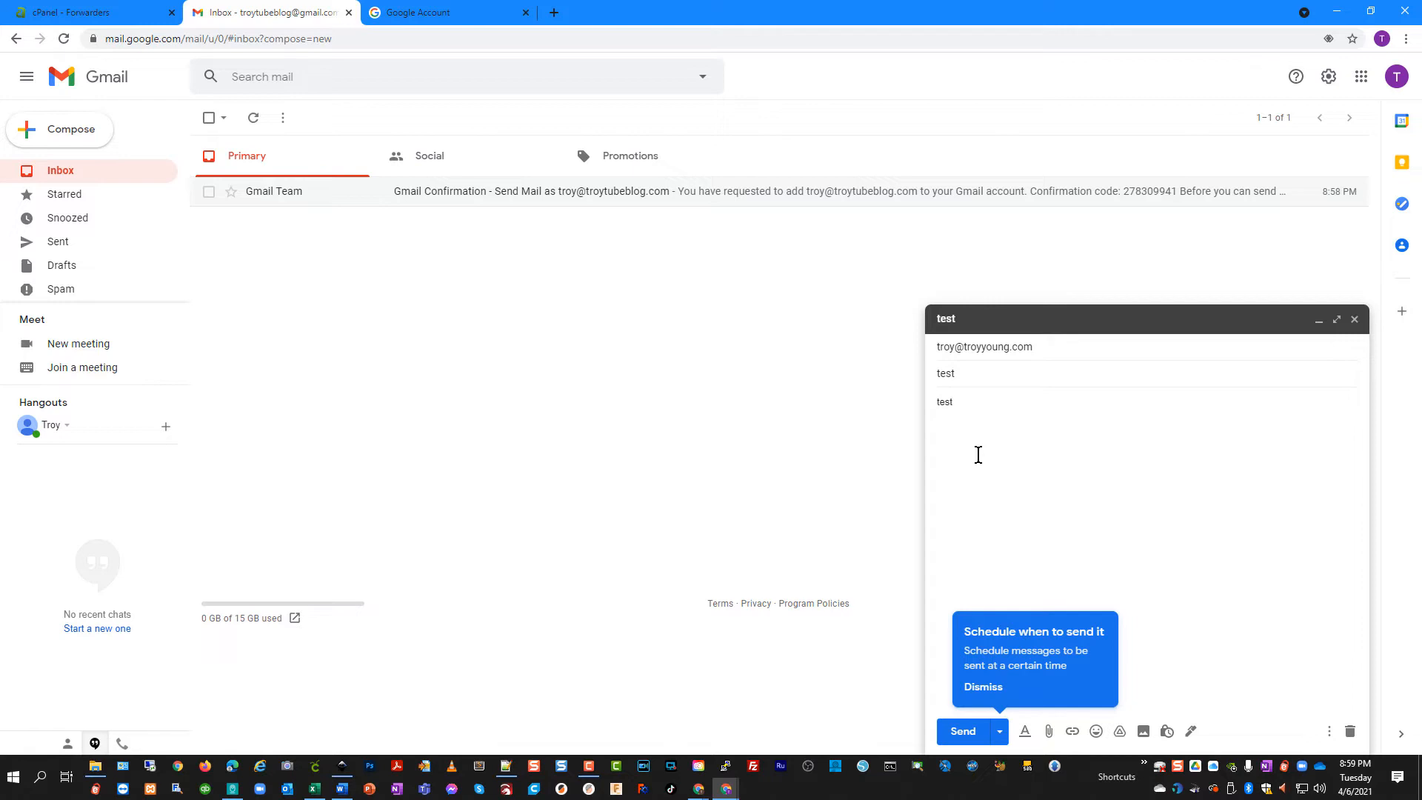
left_click(962, 733)
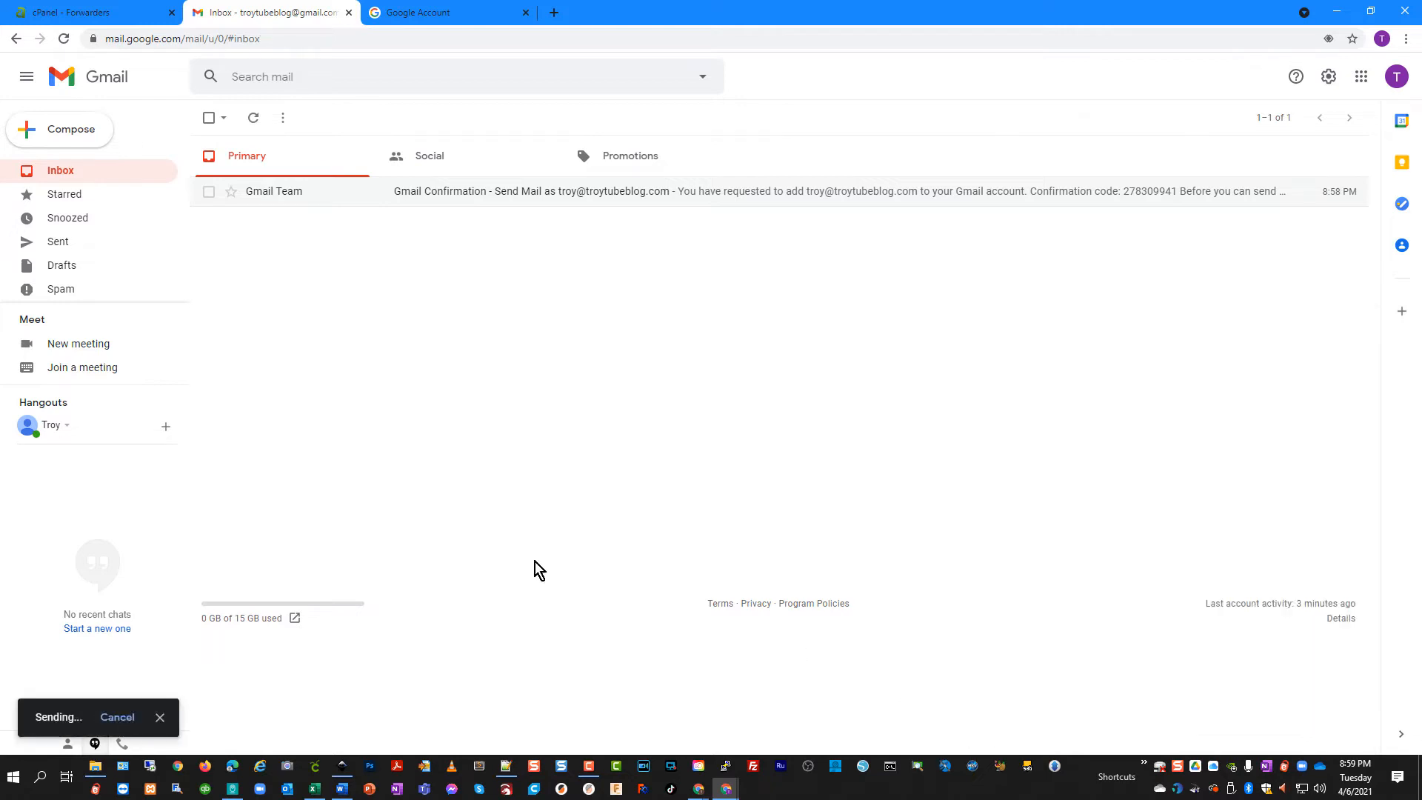
key("alt+Tab")
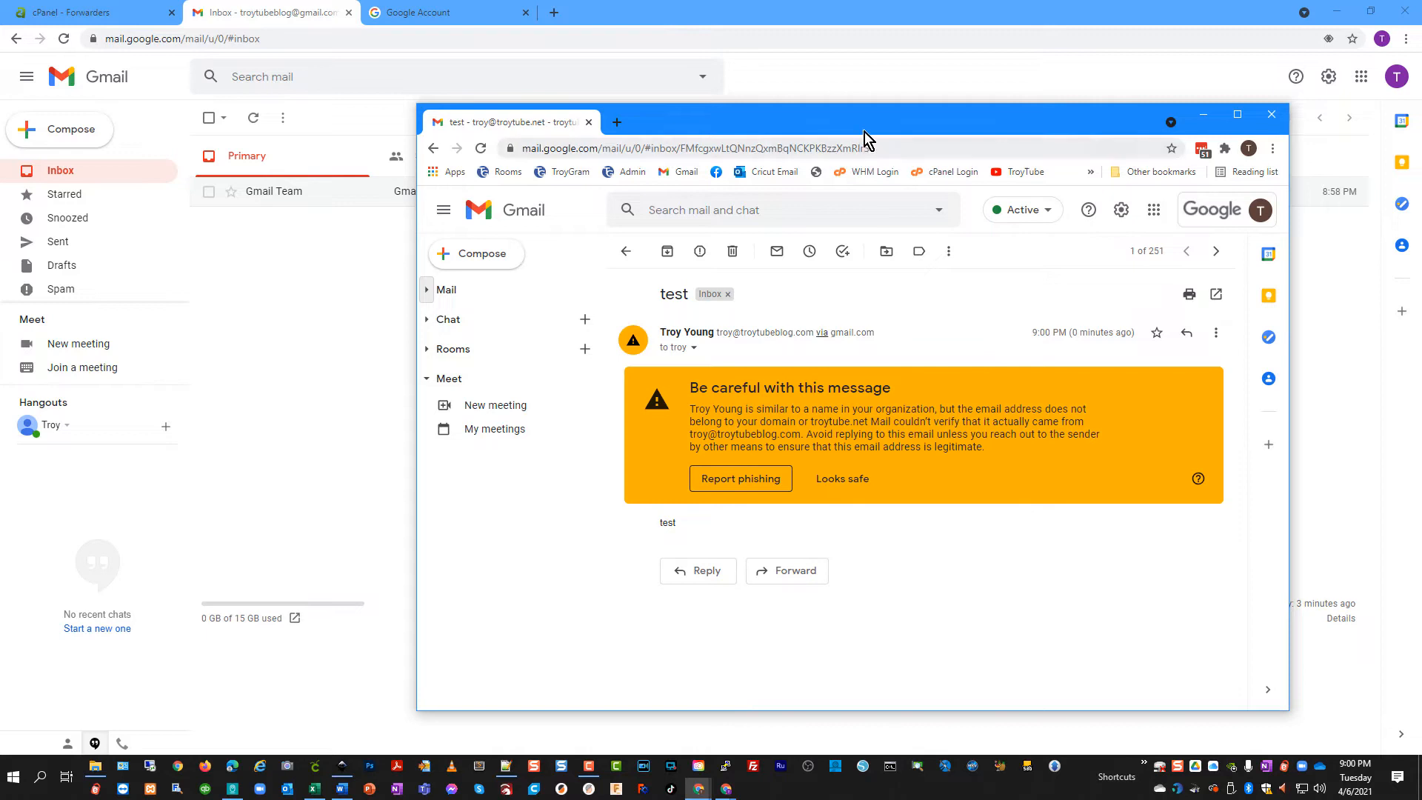
Inspect the sender details of the received test message, then close them
mouse_move(865, 126)
left_mouse_down()
mouse_move(825, 131)
mouse_move(838, 119)
left_mouse_up()
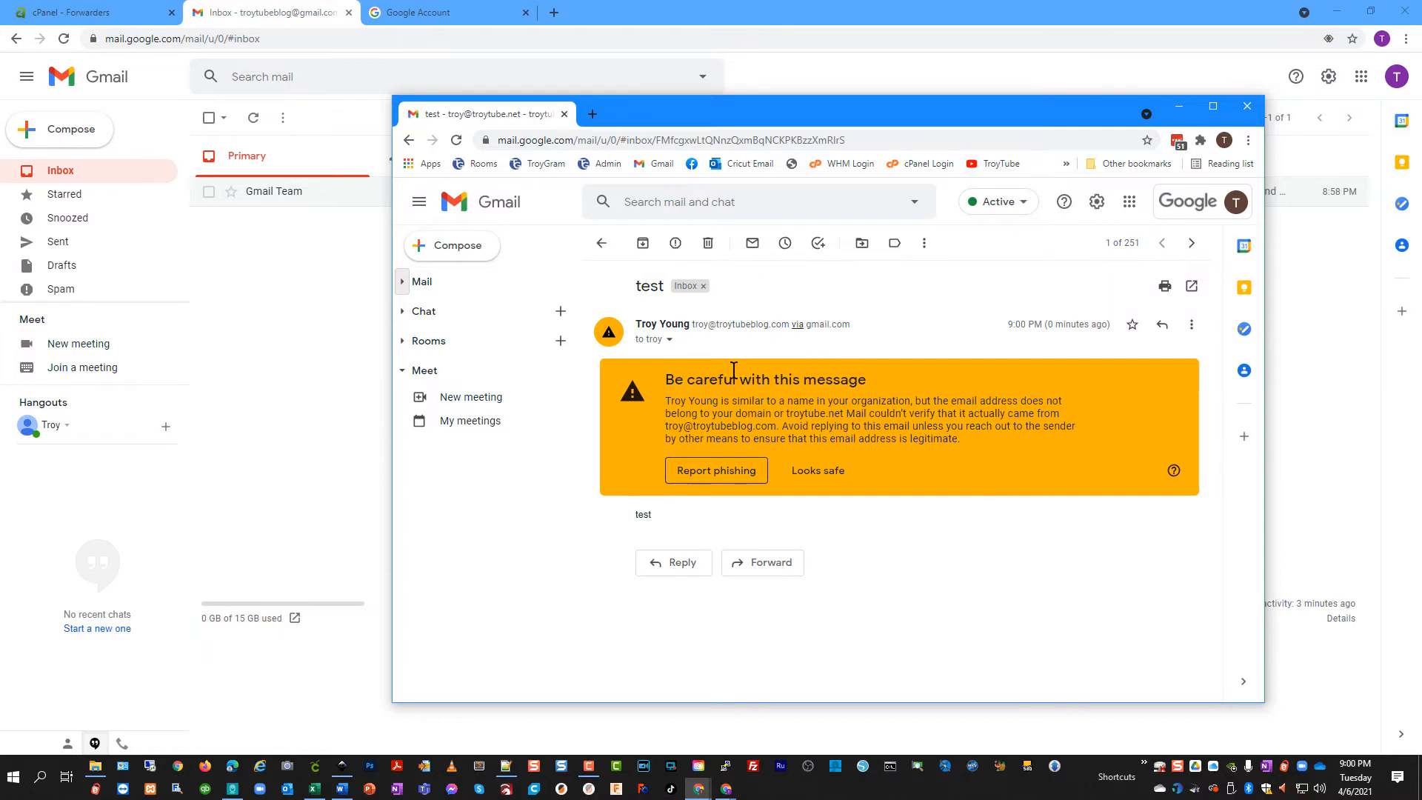
left_click_drag(708, 324, 745, 324)
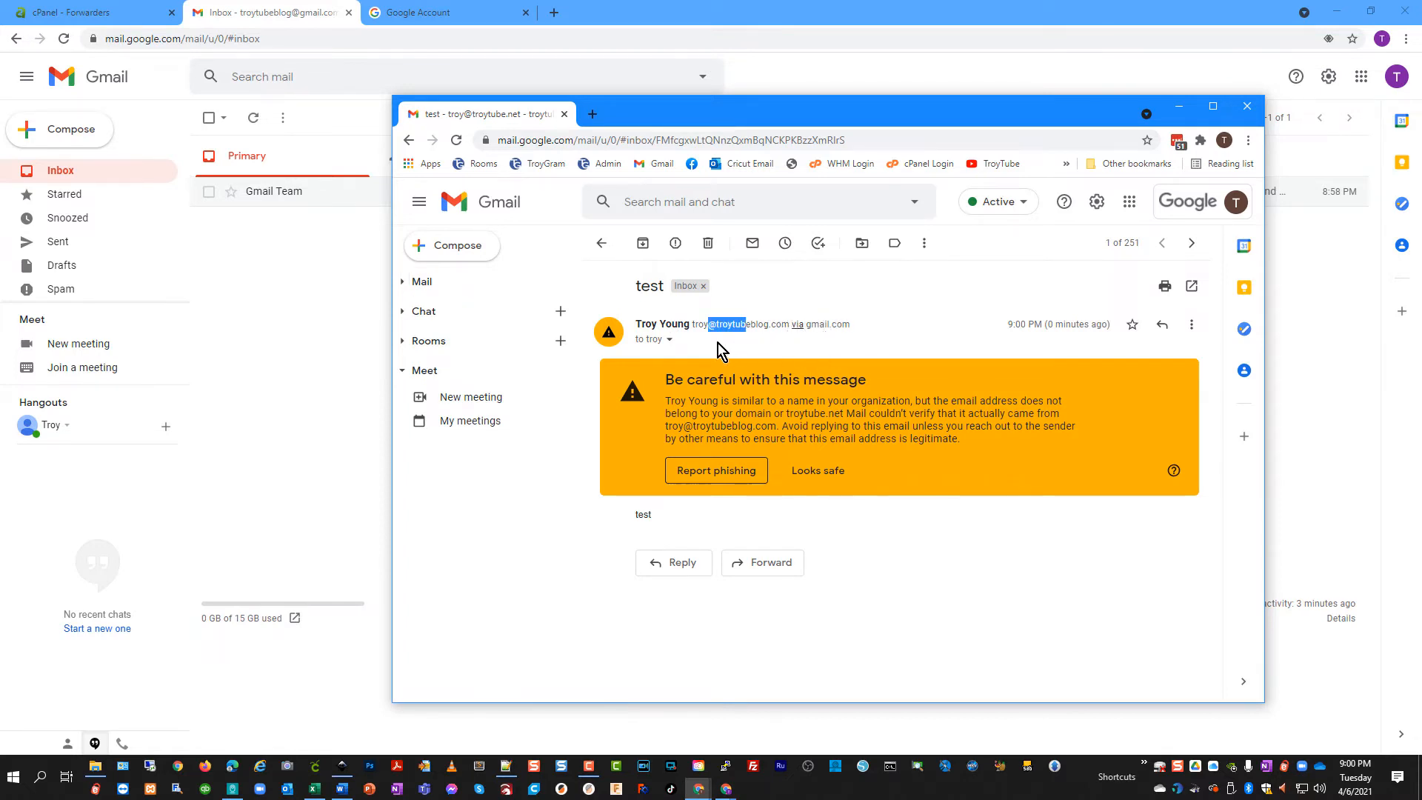
left_click(670, 341)
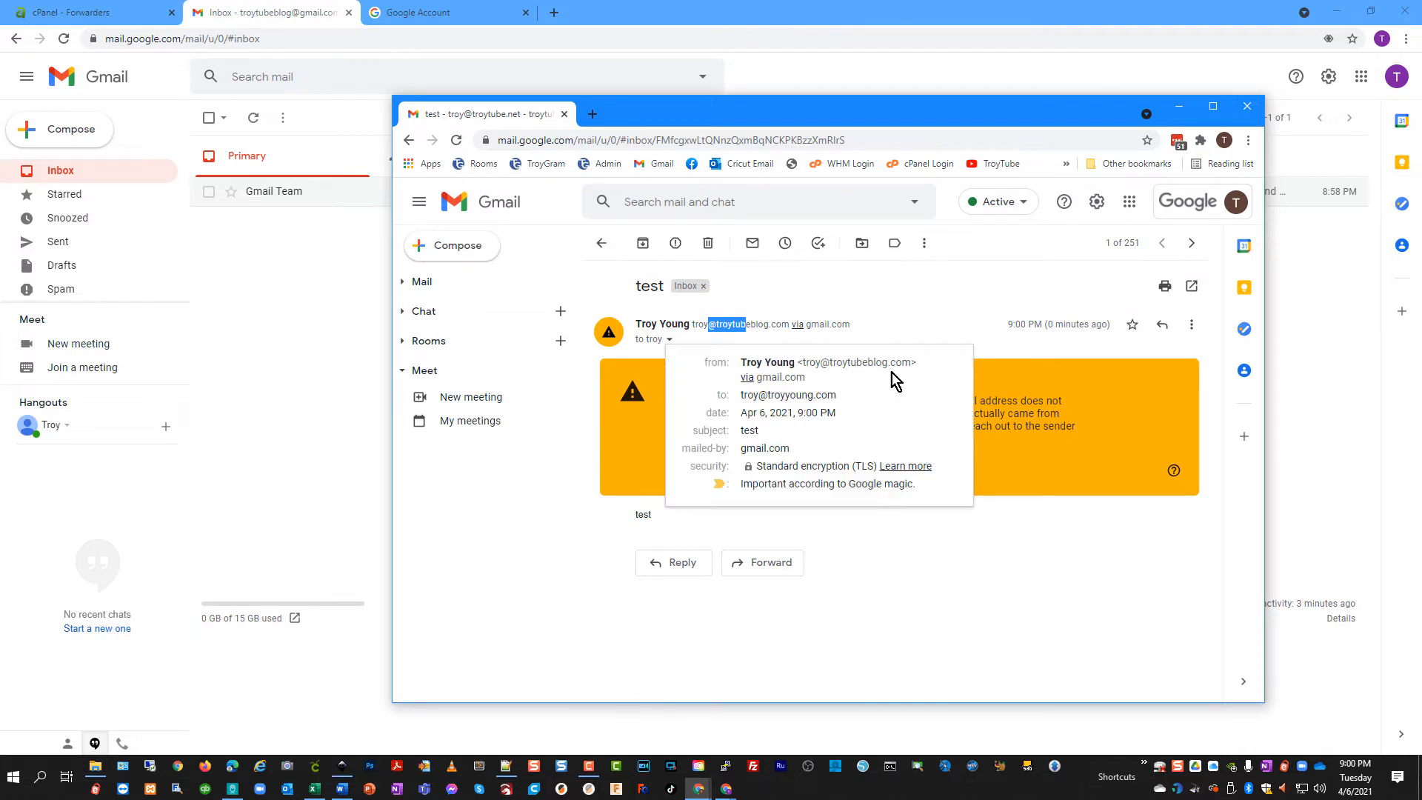
left_click(797, 465)
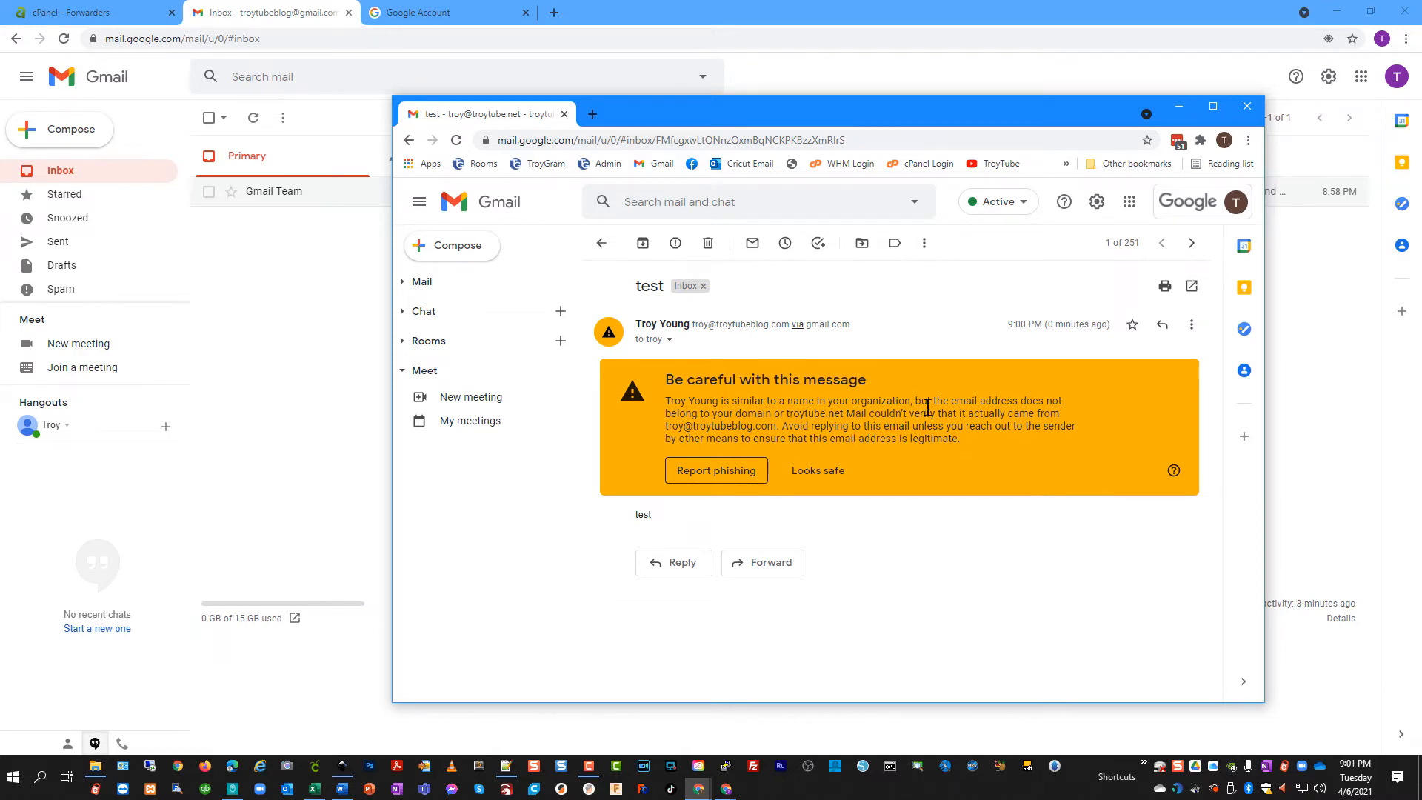
left_click_drag(954, 117, 1021, 127)
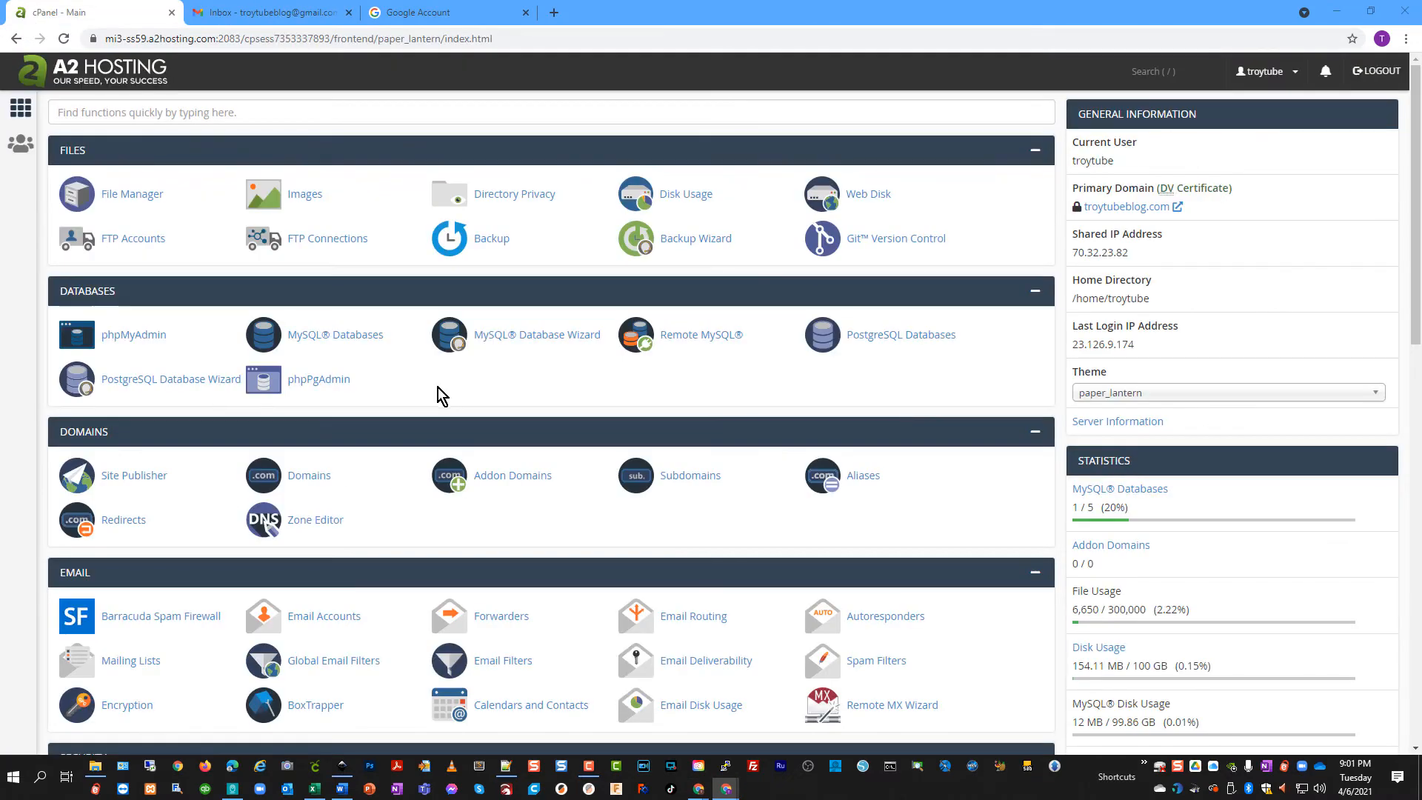
Open the Zone Editor records for troytubeblog.com and scroll through them to the SPF TXT record
left_click(306, 528)
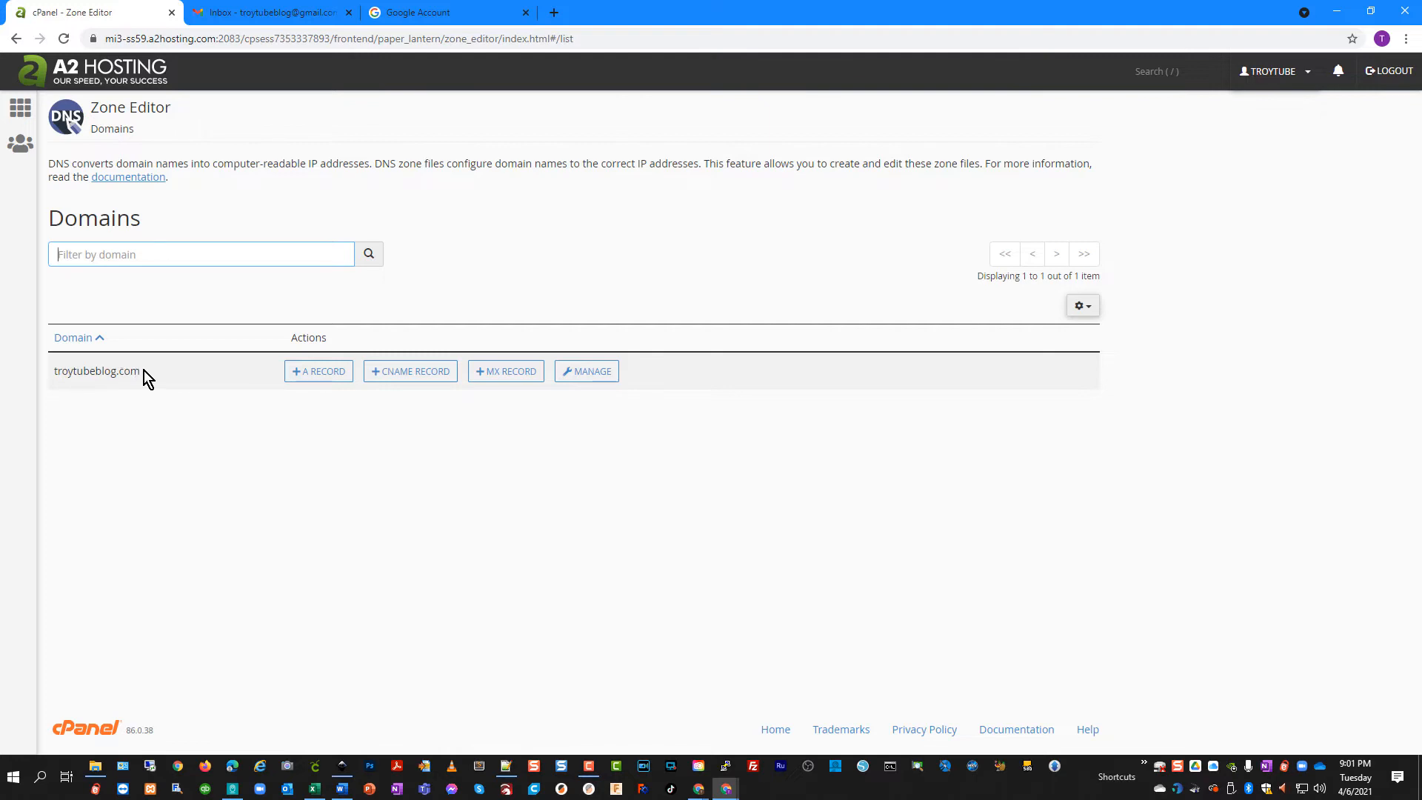
left_click(592, 372)
scroll(505, 455, "down", 2)
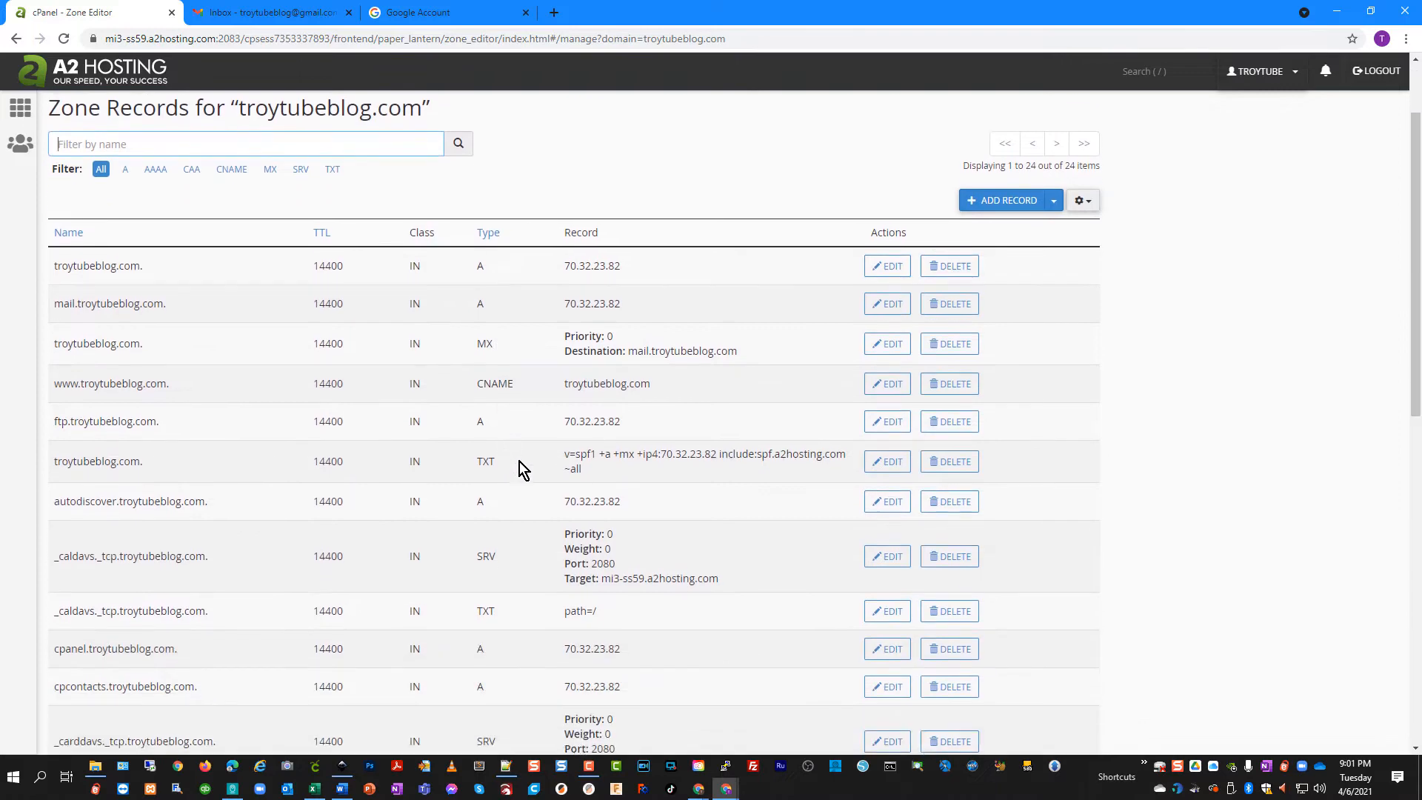
scroll(544, 478, "down", 3)
scroll(552, 495, "down", 3)
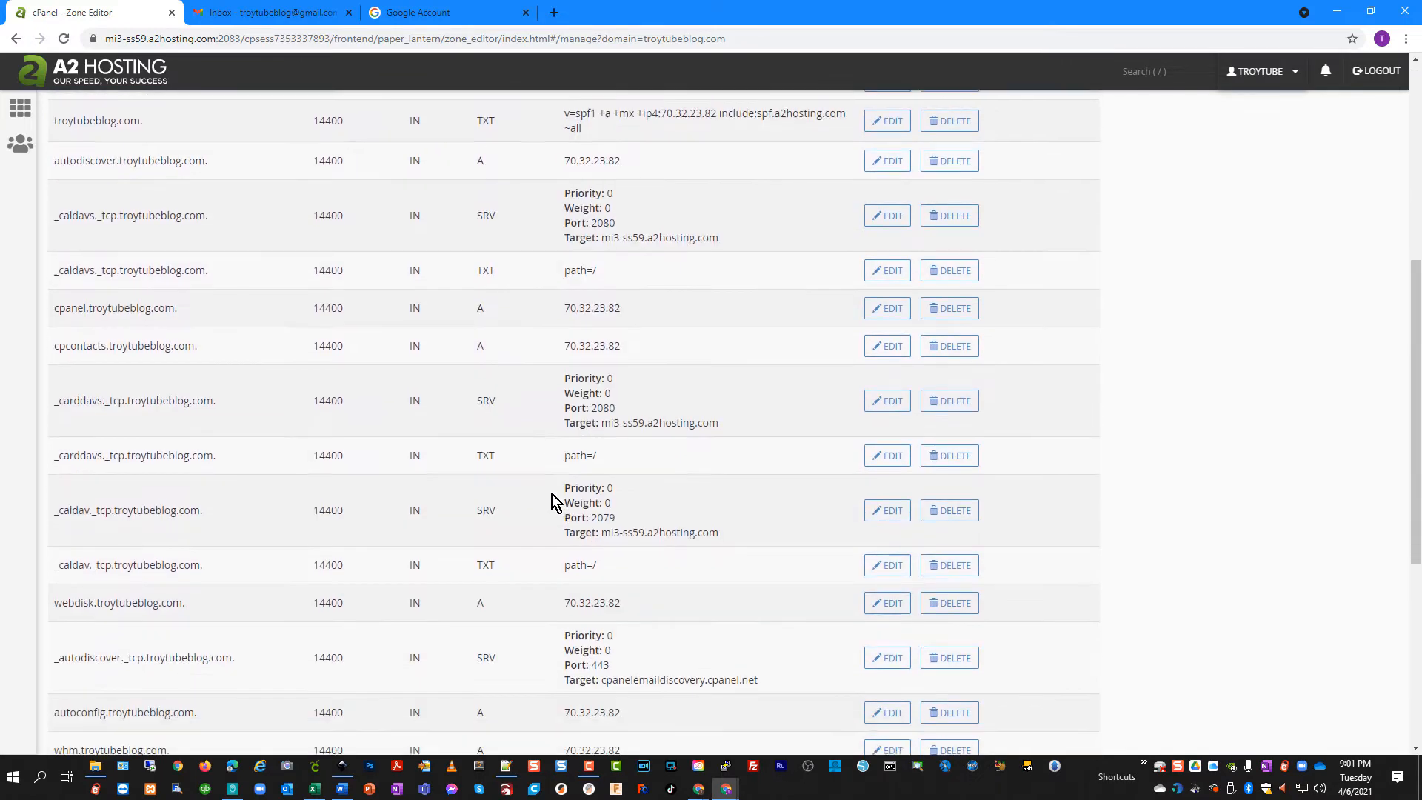
scroll(539, 491, "down", 5)
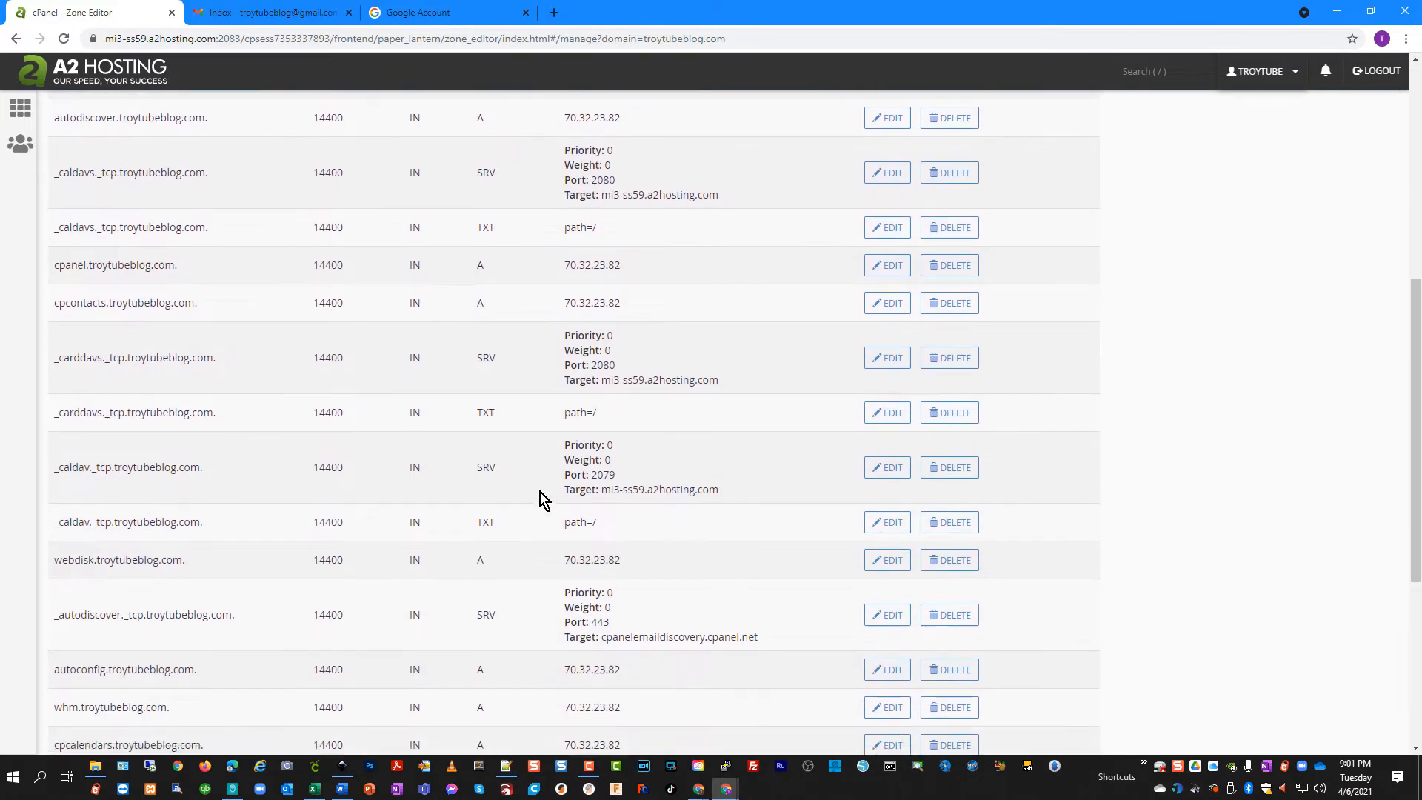
scroll(540, 492, "down", 1)
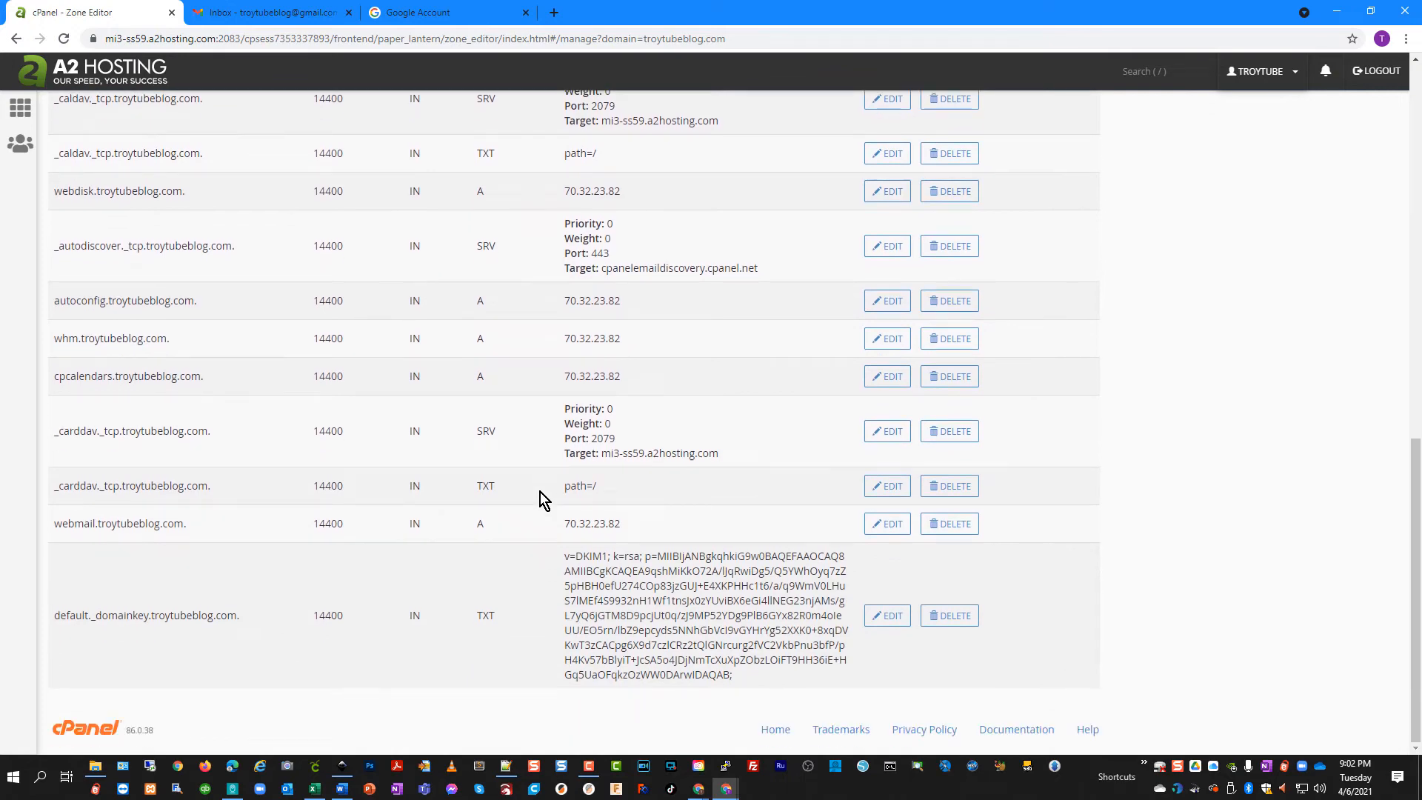
scroll(539, 492, "up", 8)
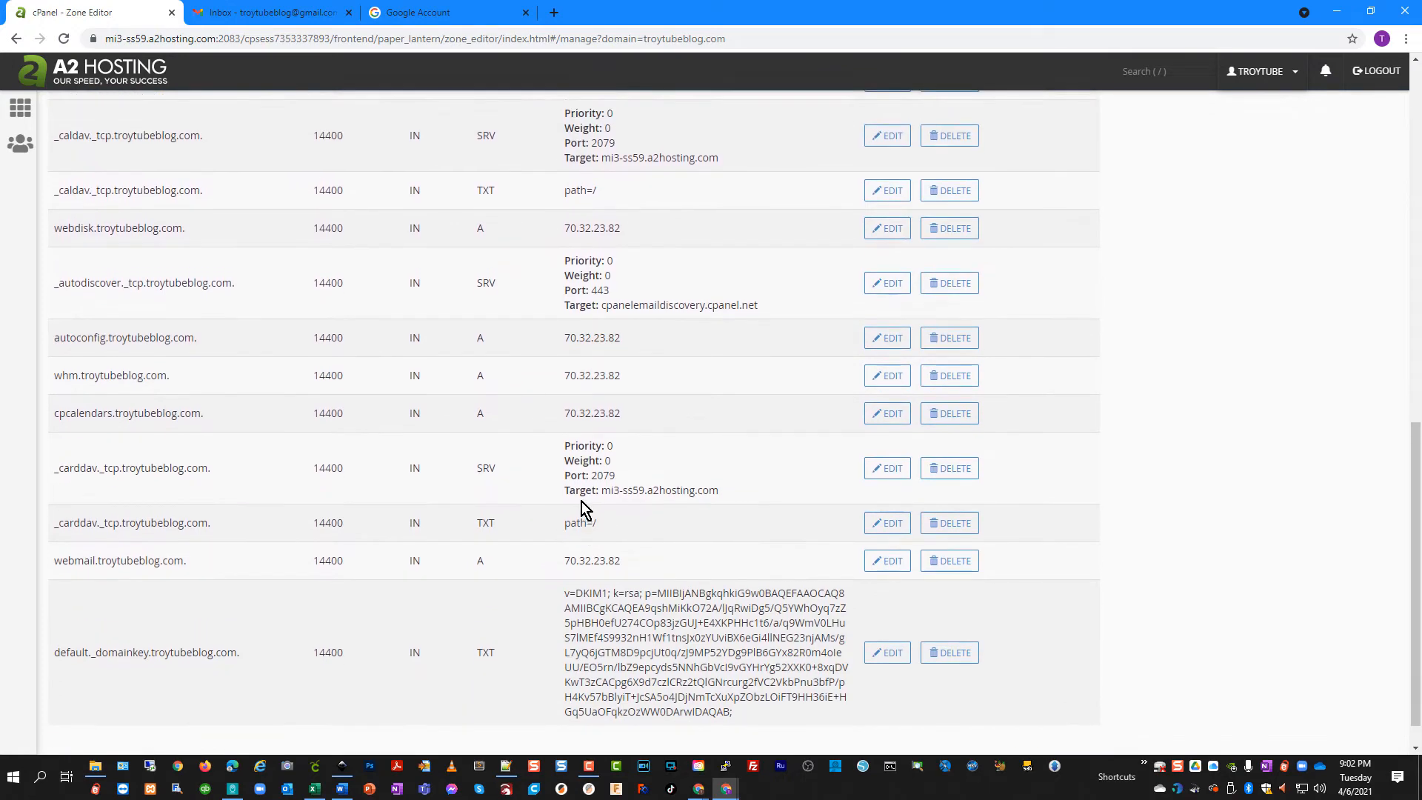
scroll(580, 501, "up", 4)
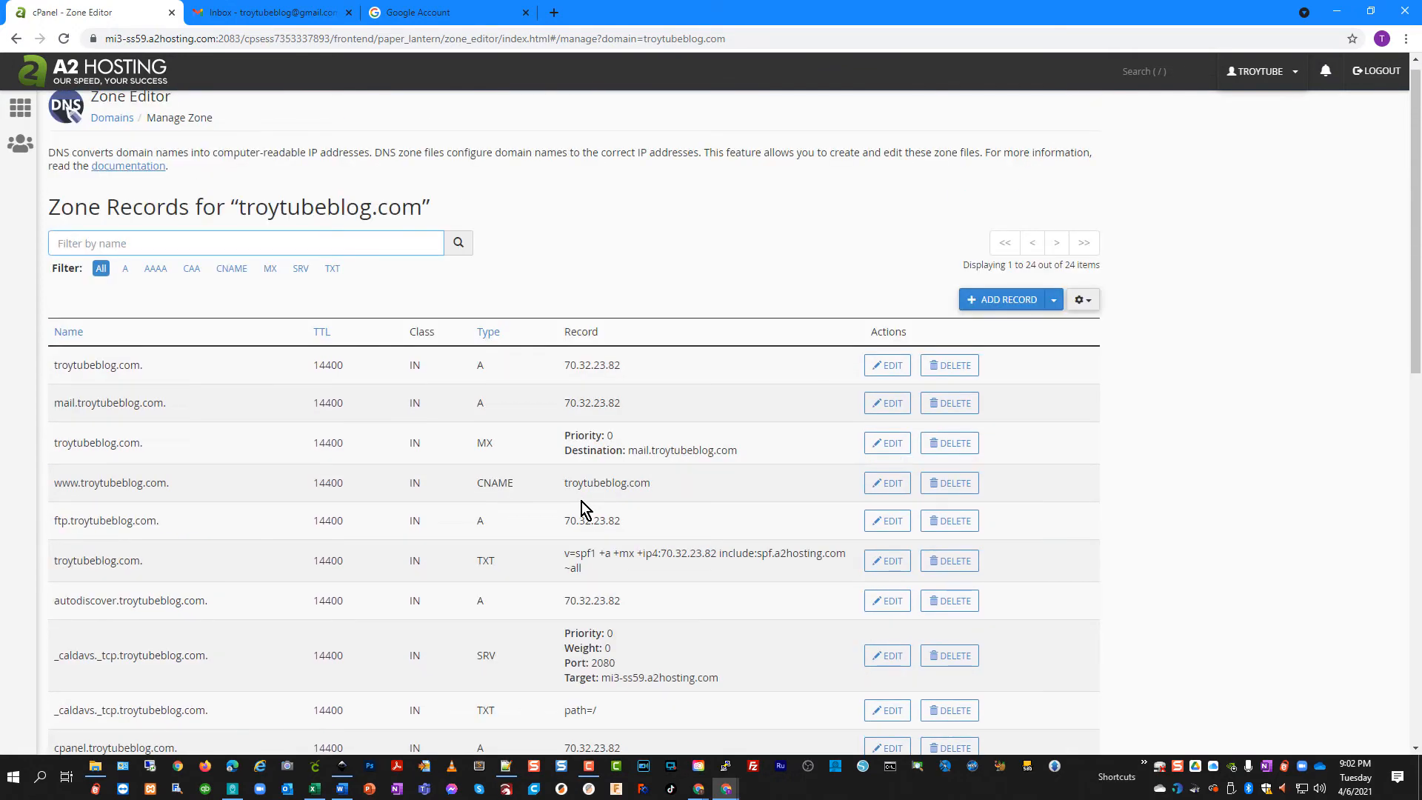
scroll(580, 508, "down", 3)
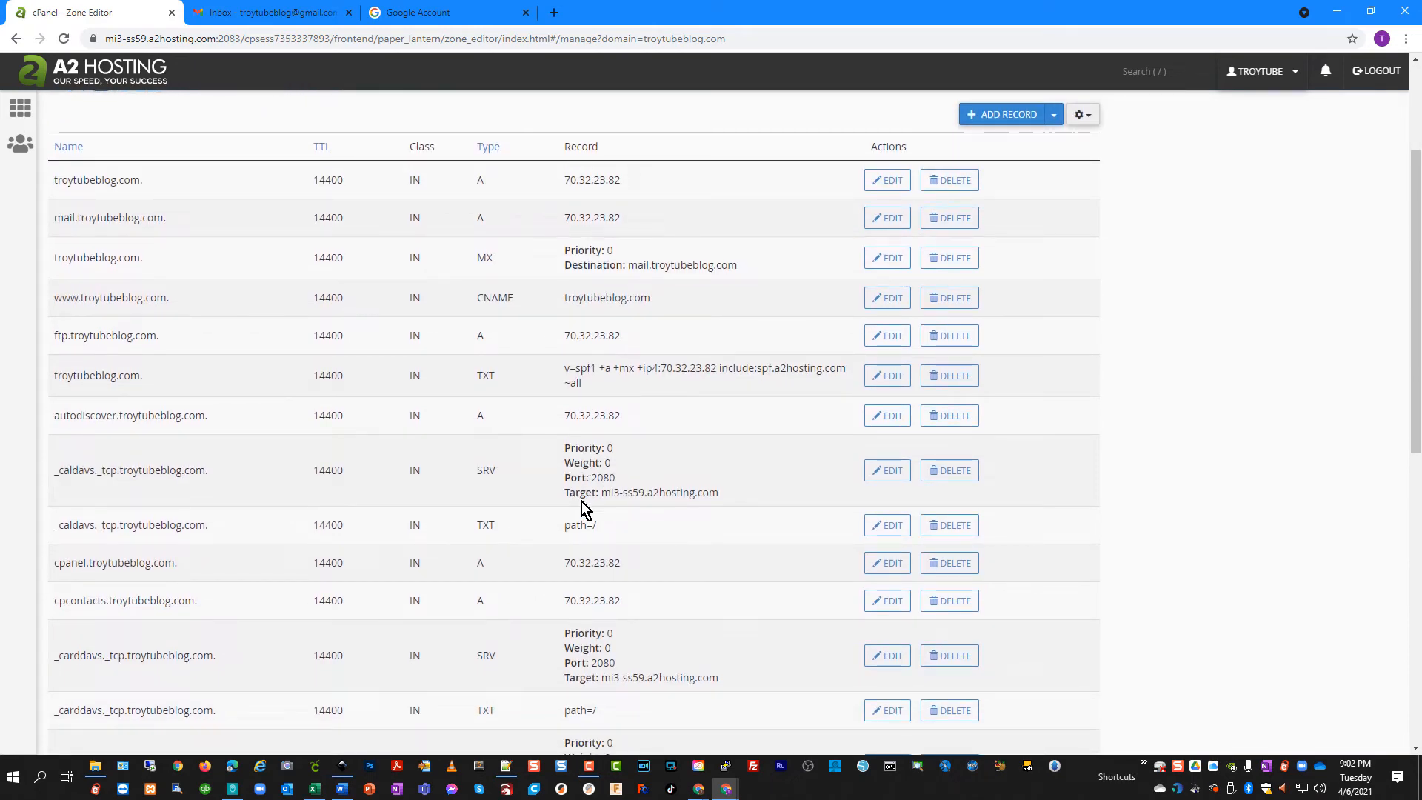
scroll(582, 495, "down", 1)
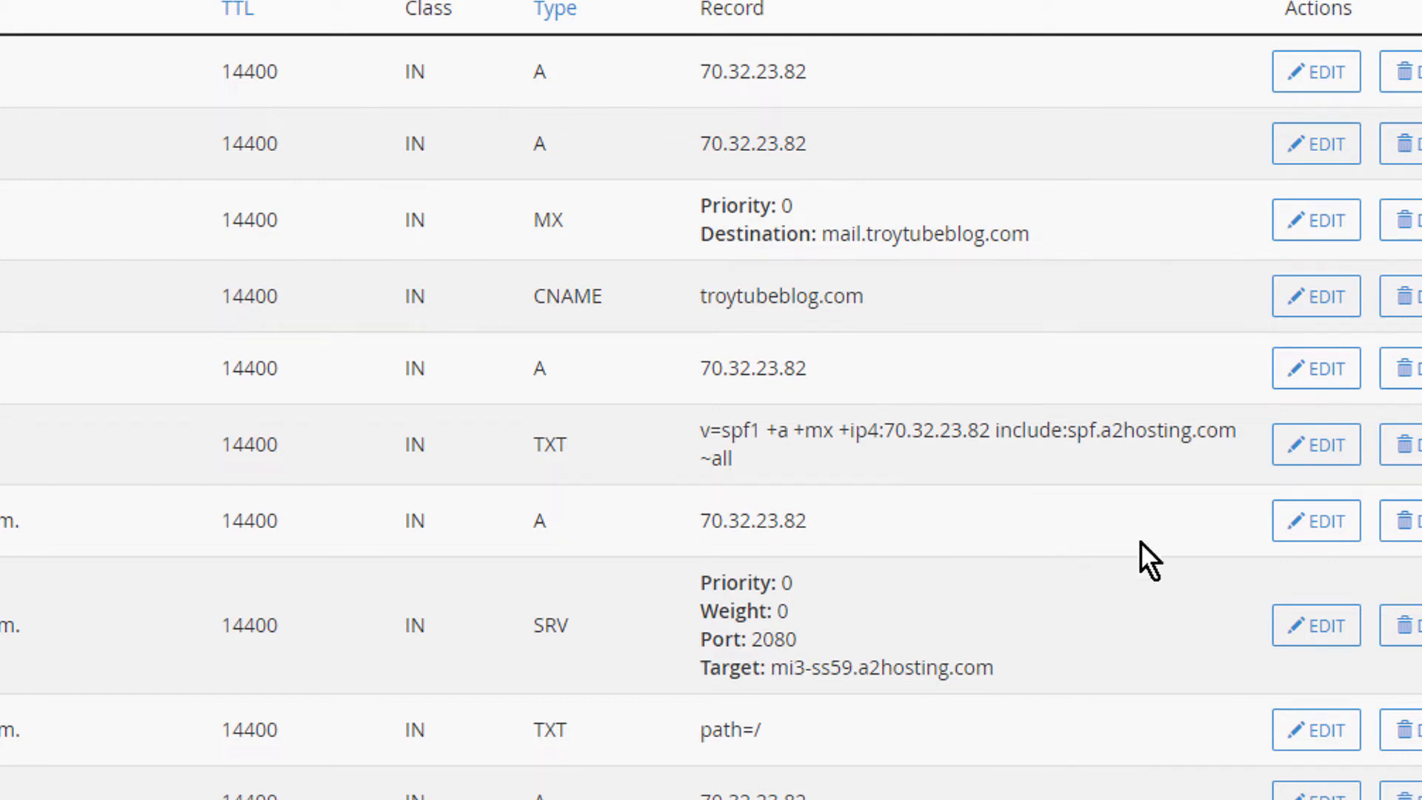
Insert include:_spf.google.com before include:spf.a2hosting.com in the SPF TXT record and save it
left_click(1322, 456)
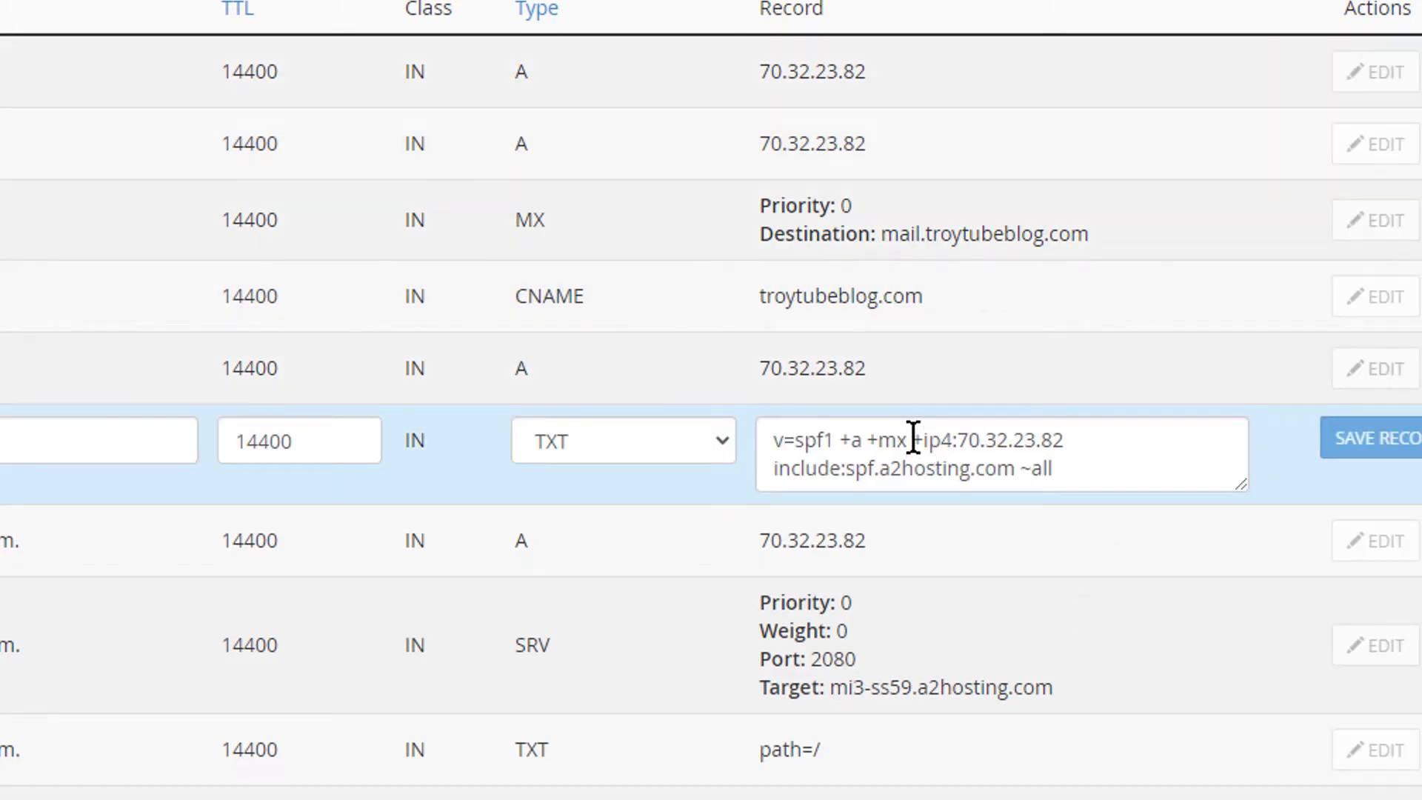
left_click(766, 472)
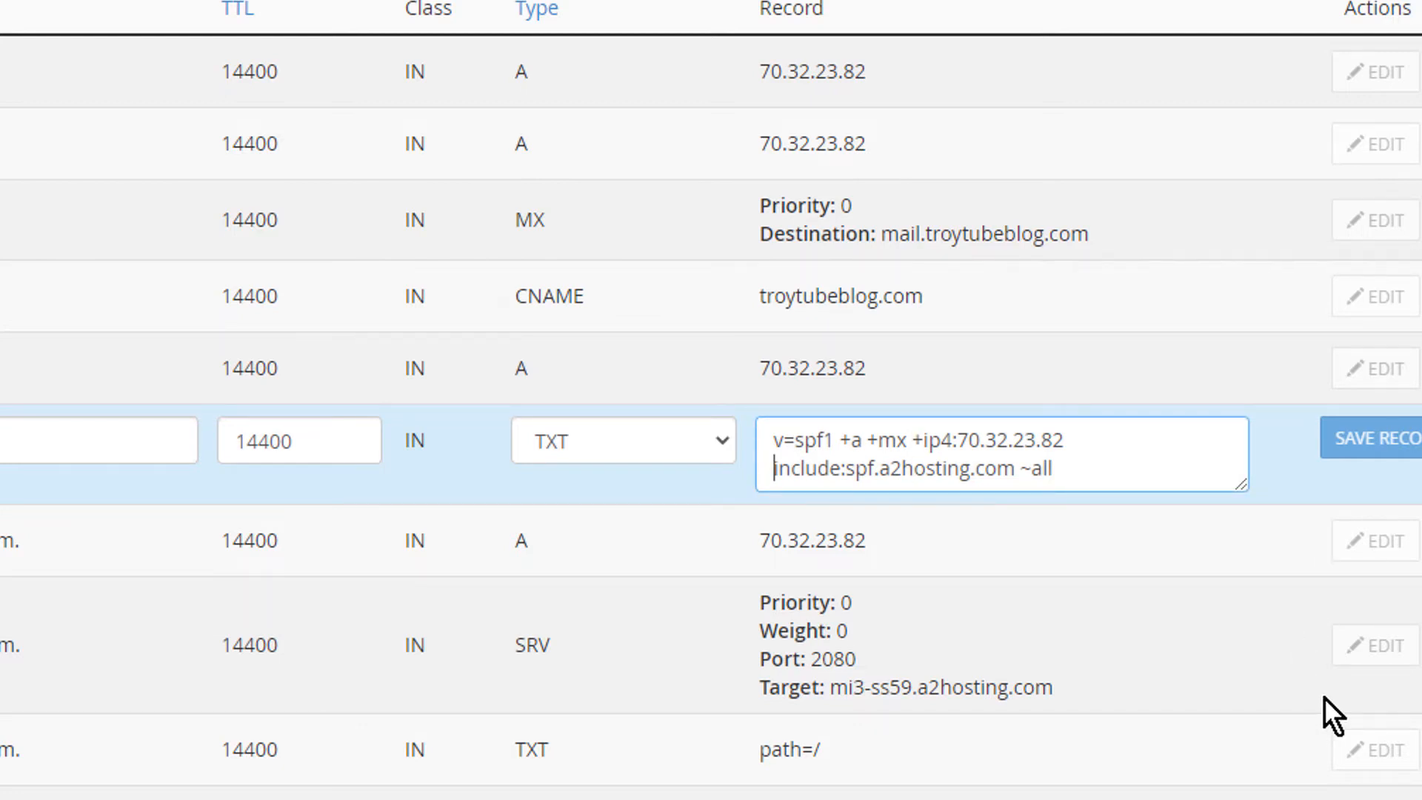
type("include:_spf.google.com")
key("Return")
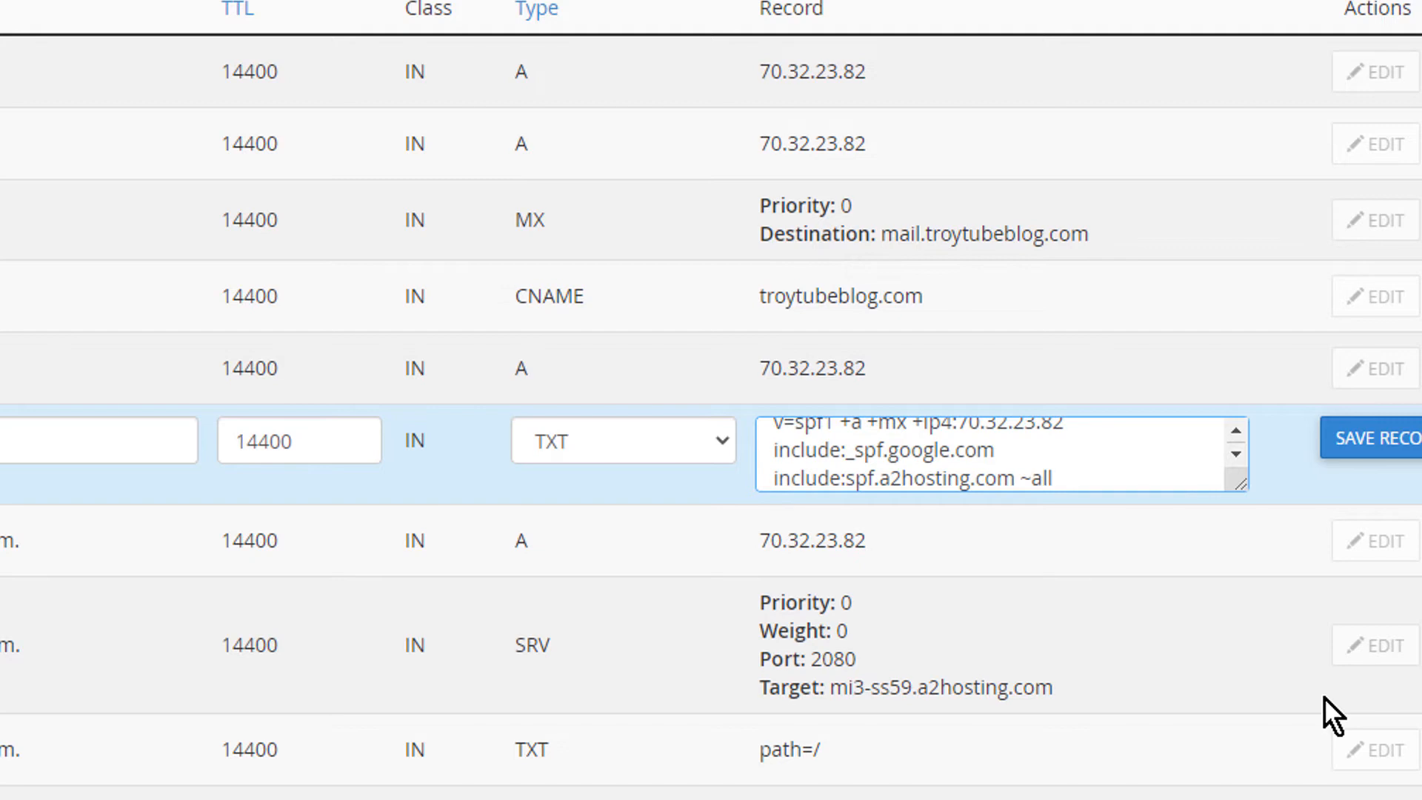
left_click(1247, 490)
left_click_drag(1239, 486, 1418, 504)
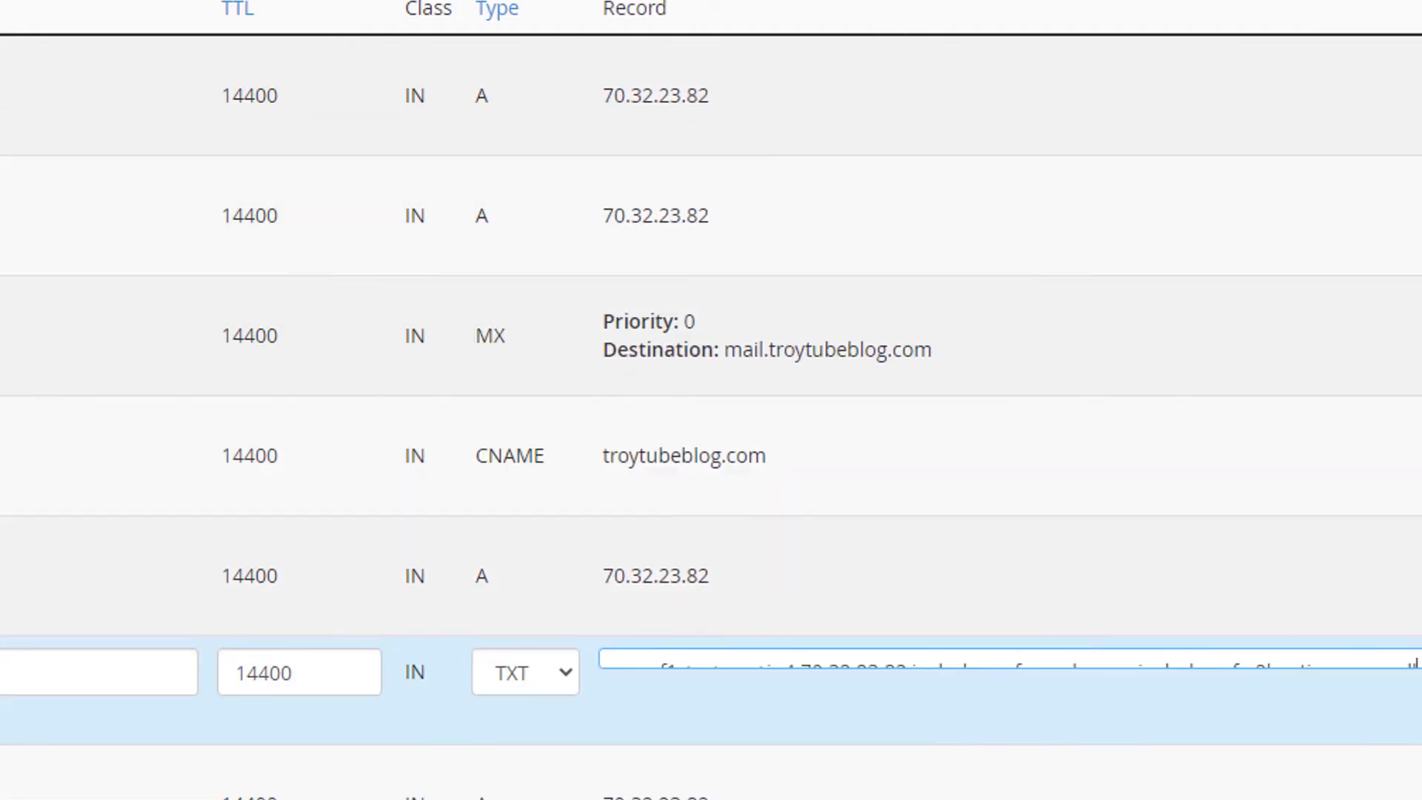
left_click_drag(1420, 711, 1420, 722)
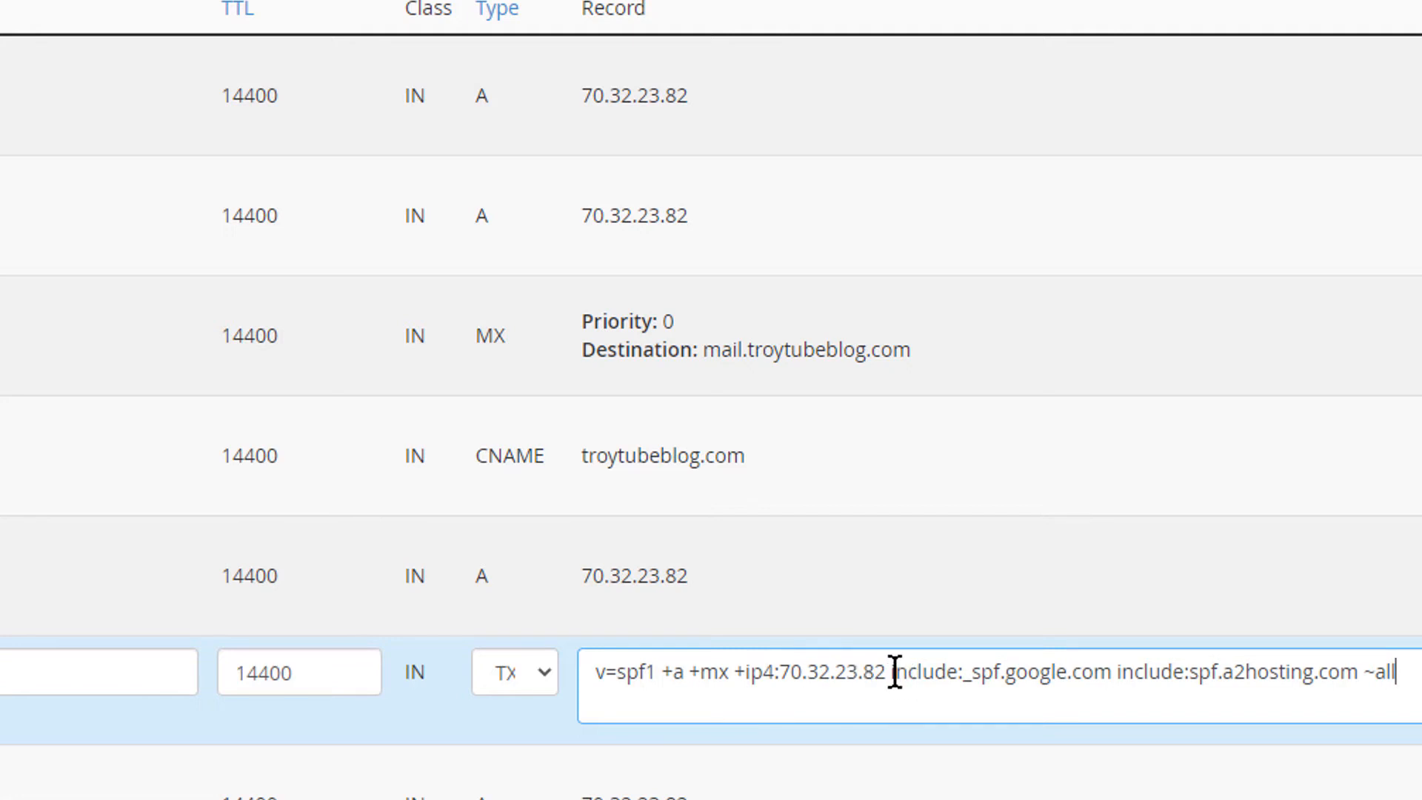
left_click_drag(895, 672, 1359, 675)
left_click(1121, 675)
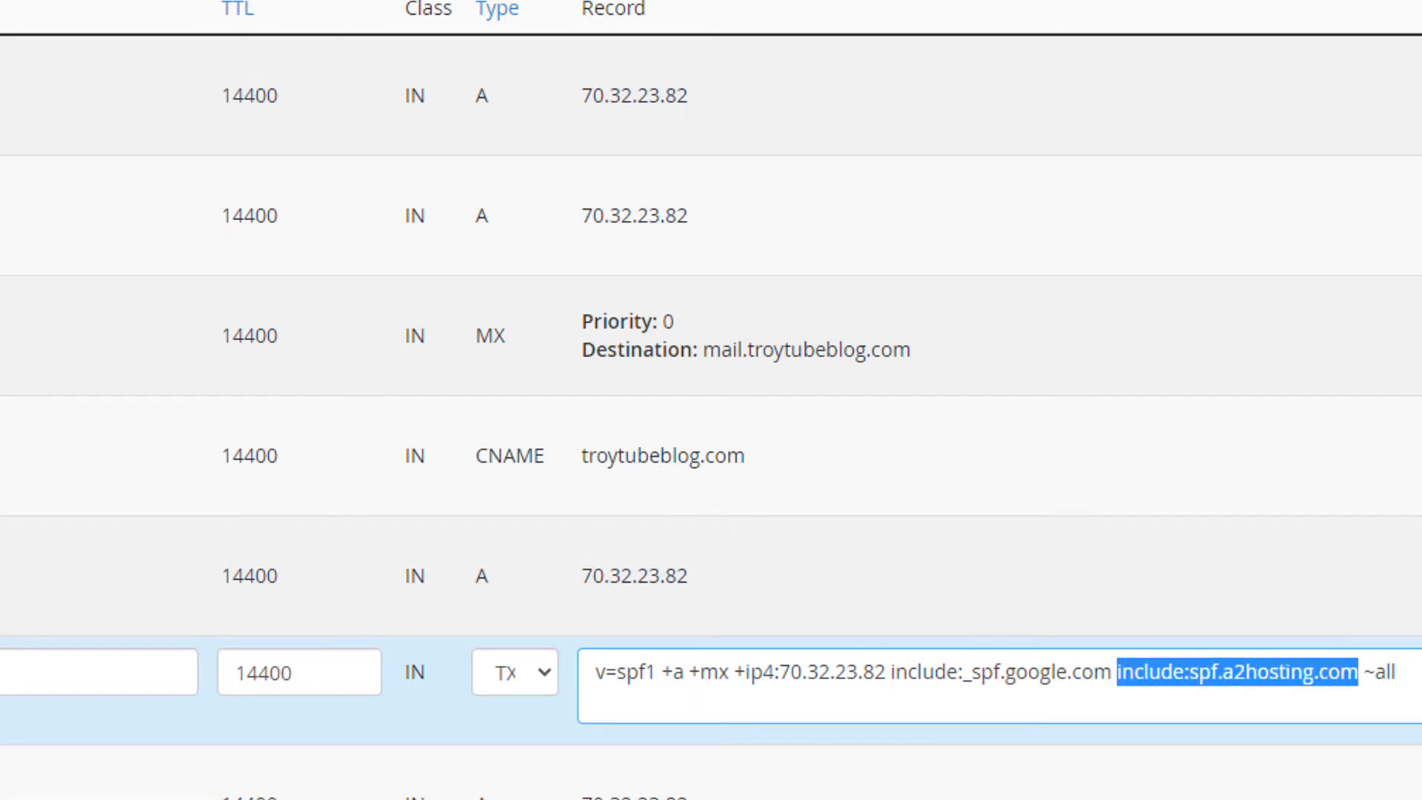
left_click(1420, 715)
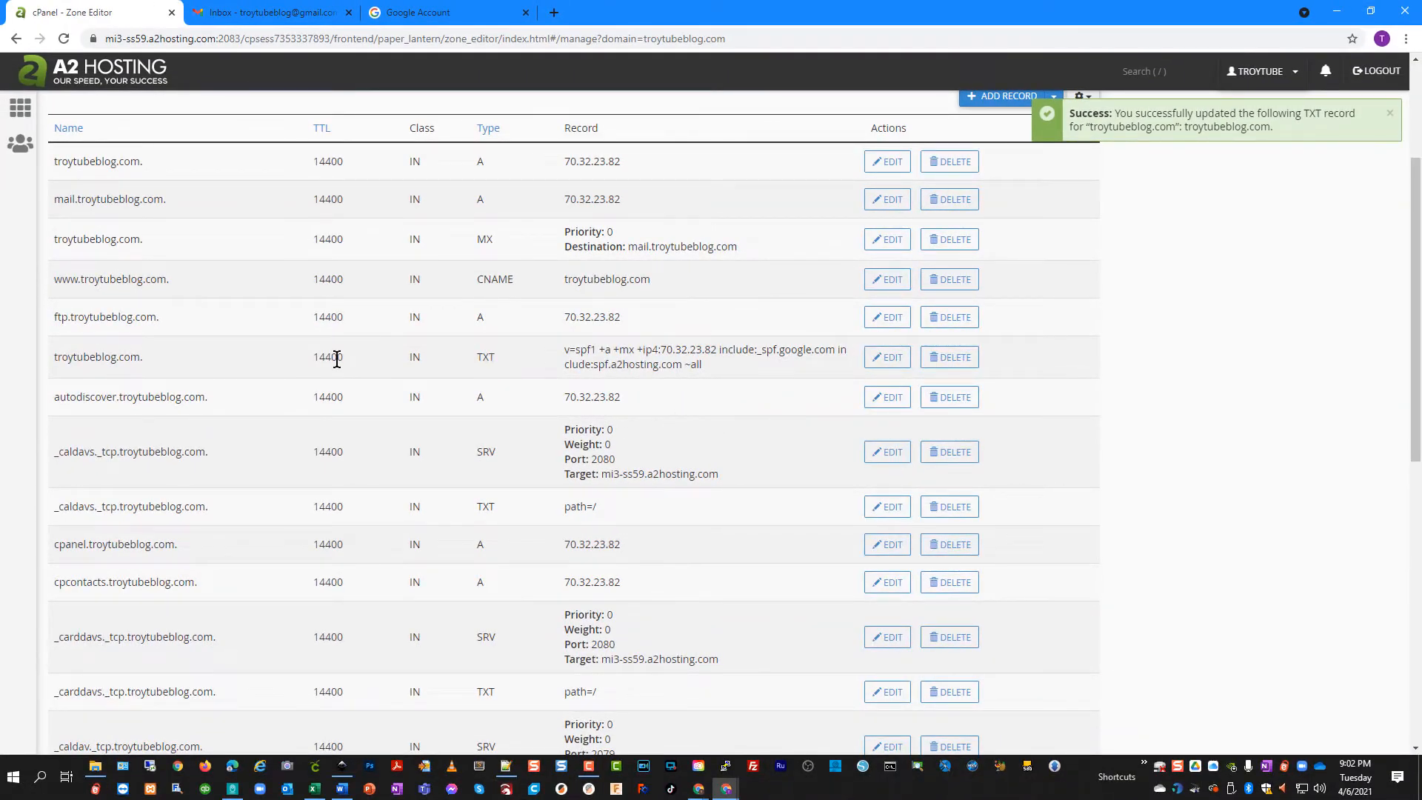
Check the updated SPF record's 14400 TTL value, then clear the highlight
left_click_drag(345, 359, 311, 357)
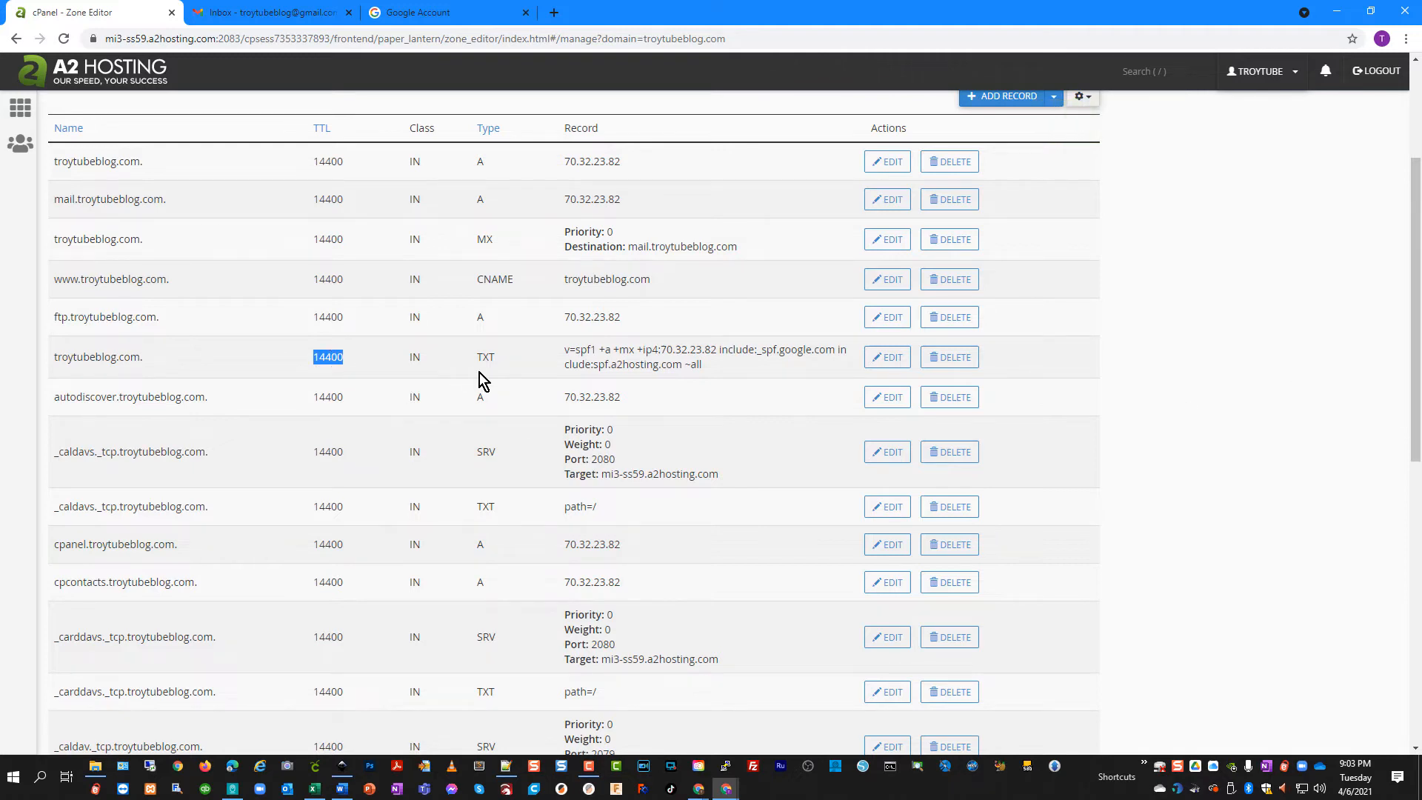
left_click(385, 366)
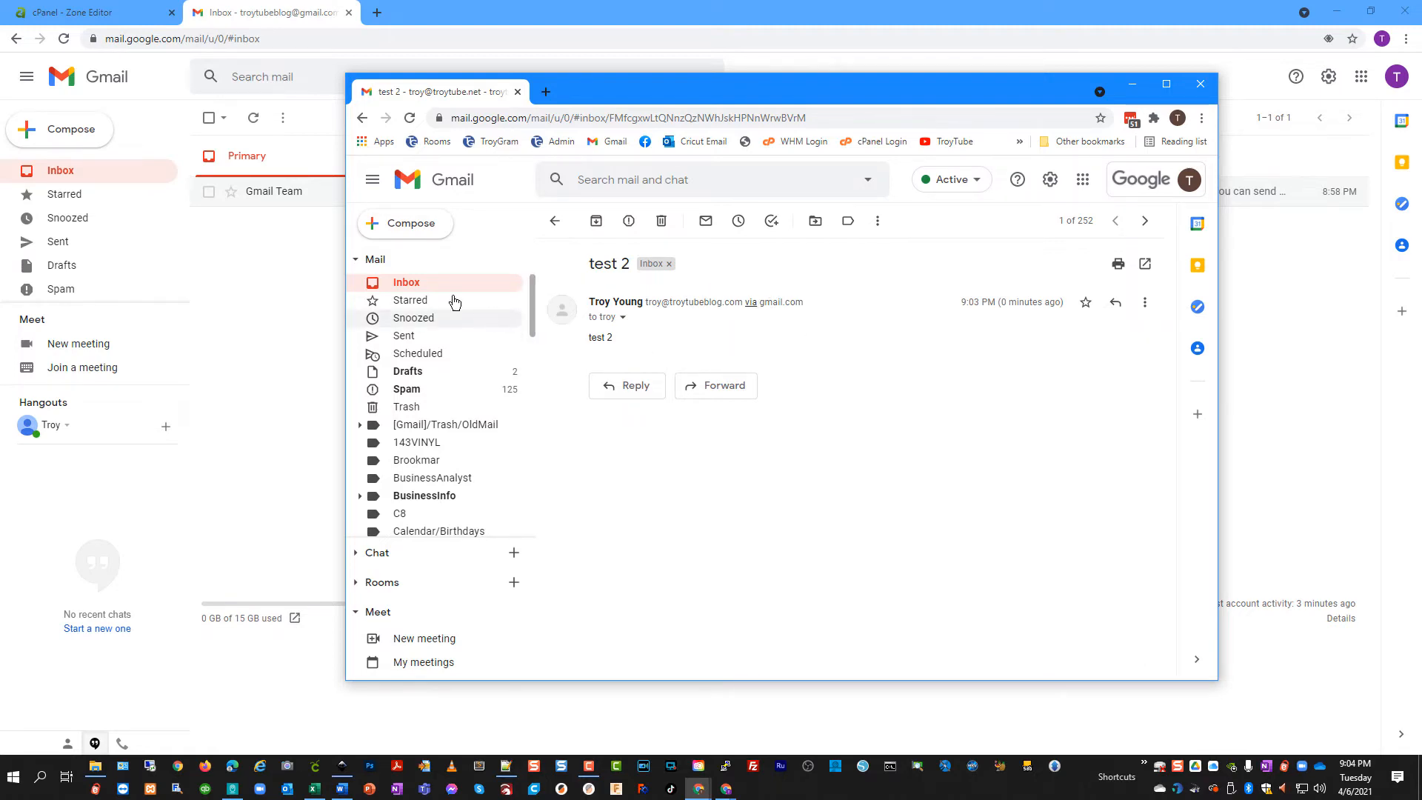
Compare the older warned test message with the clean test 2 message, then bring the main inbox forward
key("j")
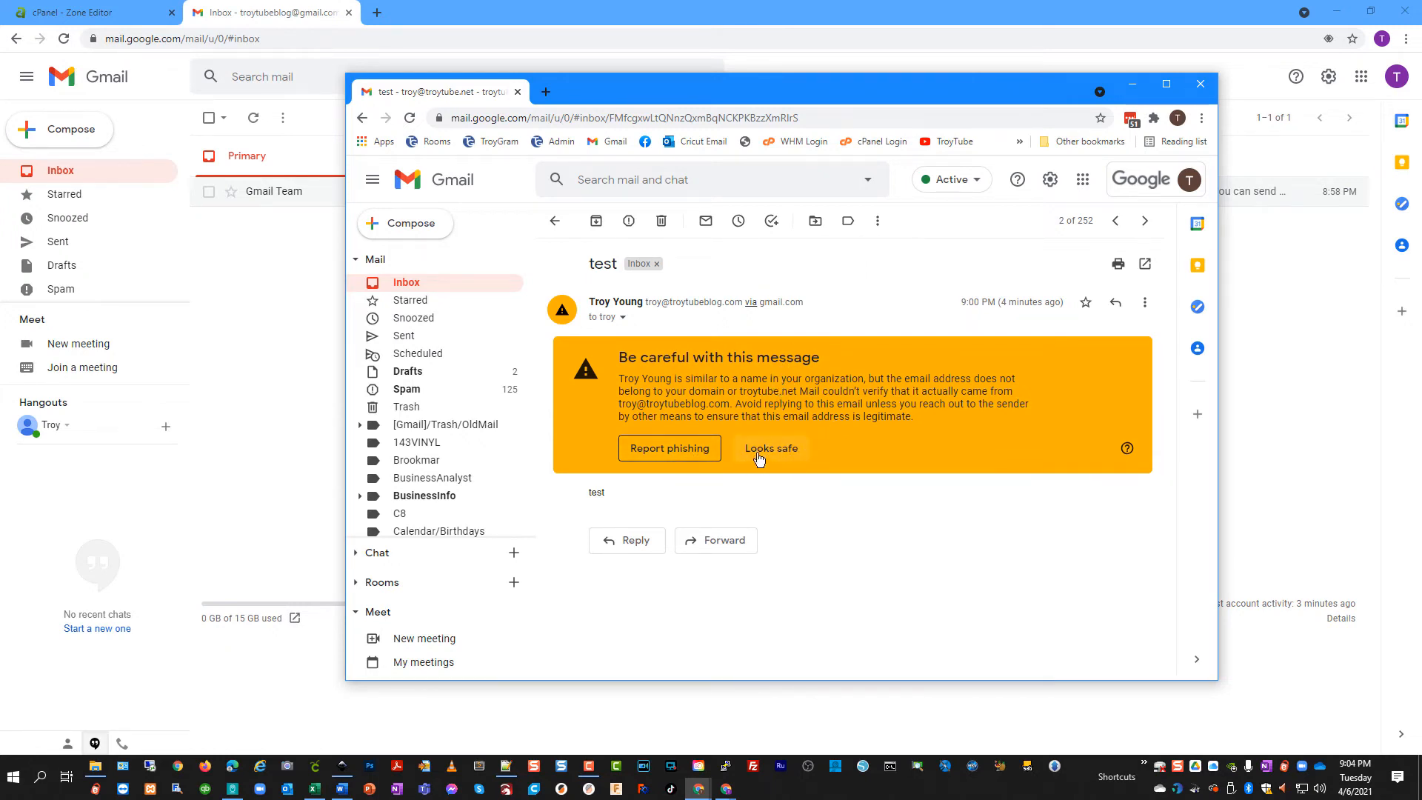
left_click(406, 286)
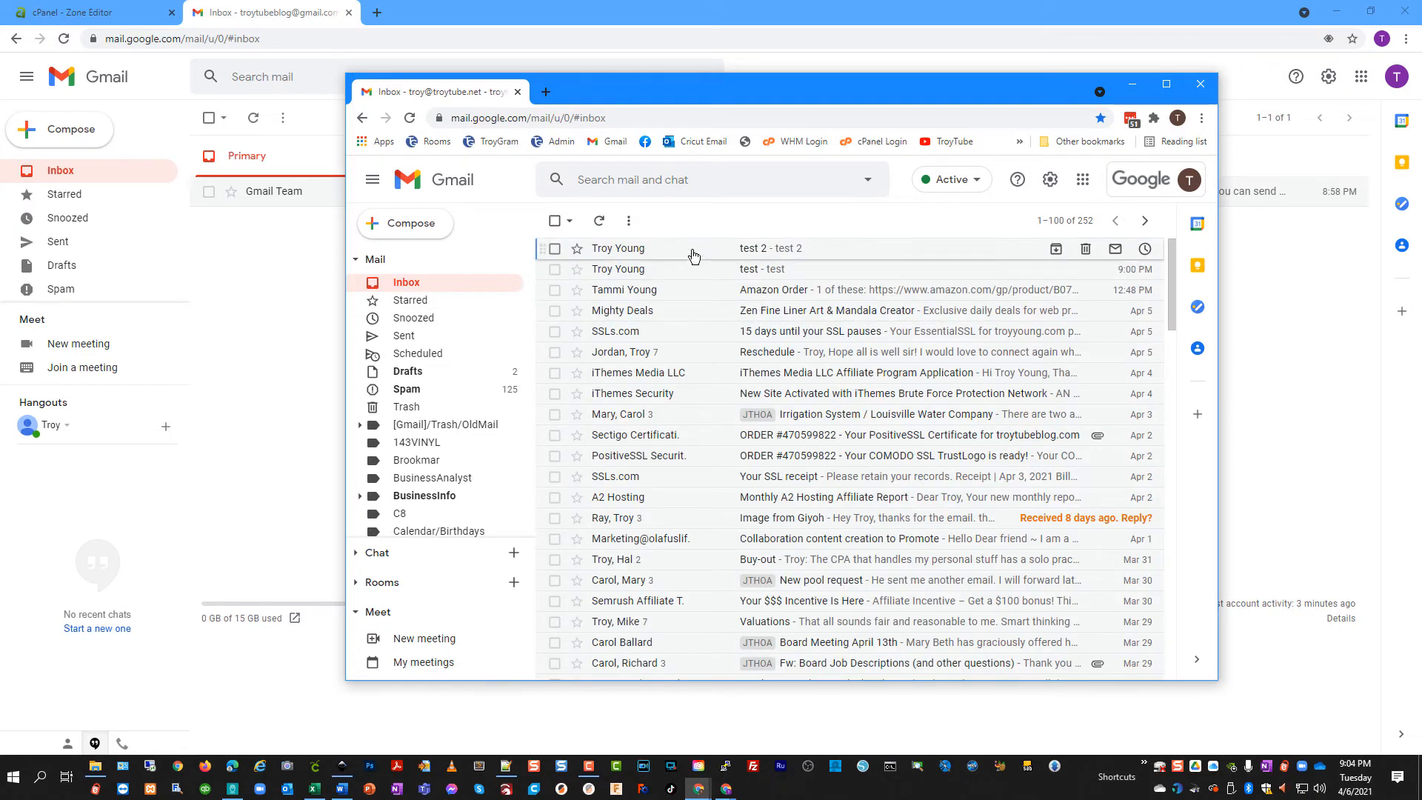
left_click(694, 247)
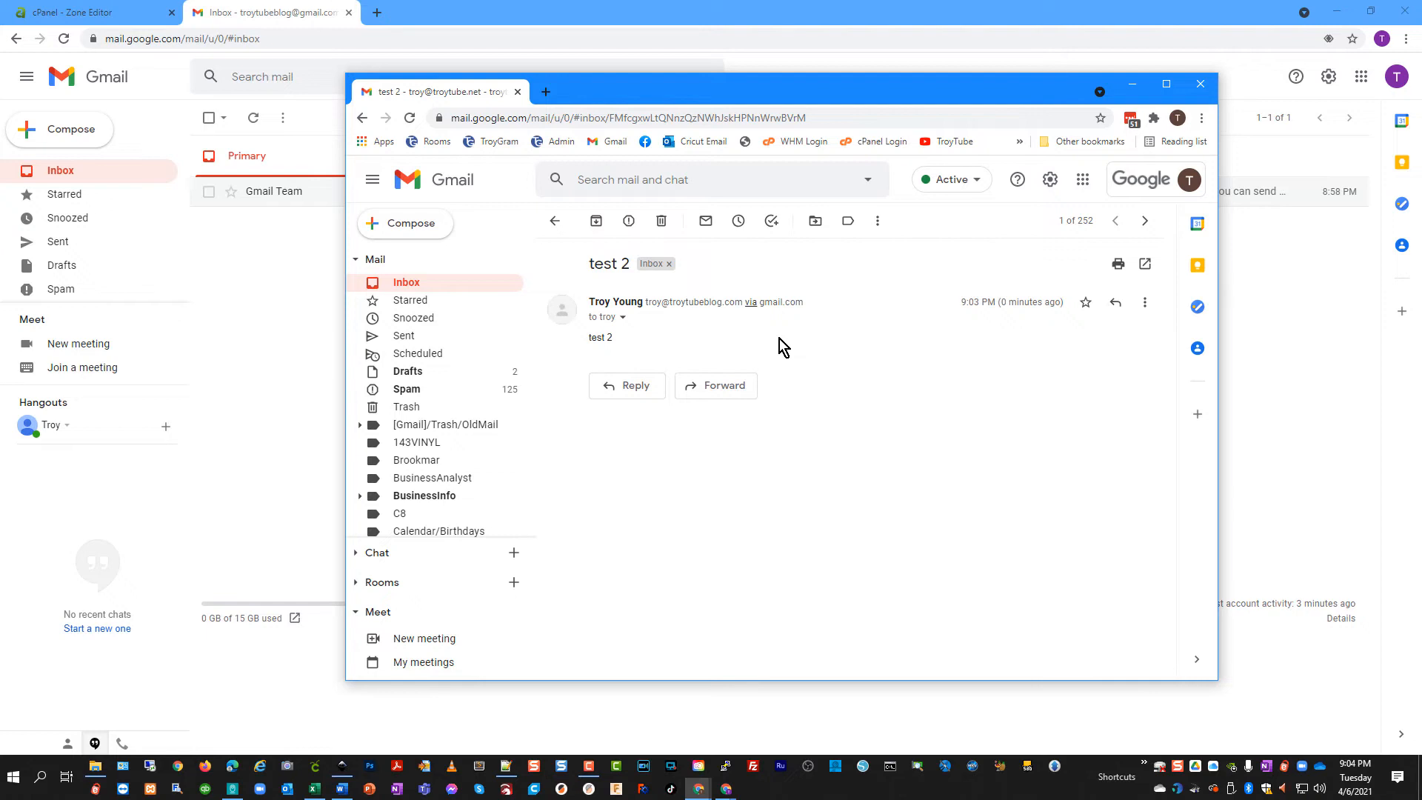
left_click(814, 18)
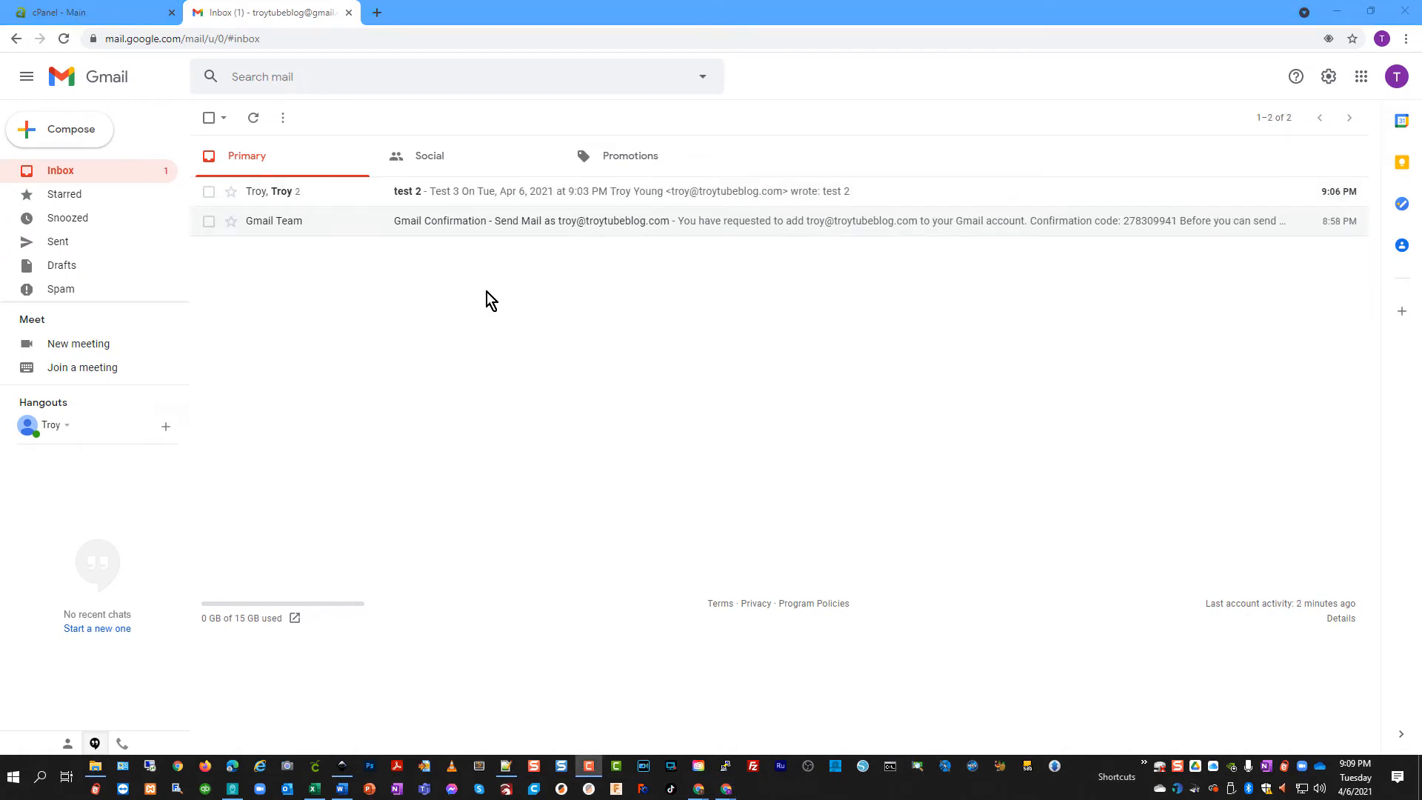
left_click(471, 194)
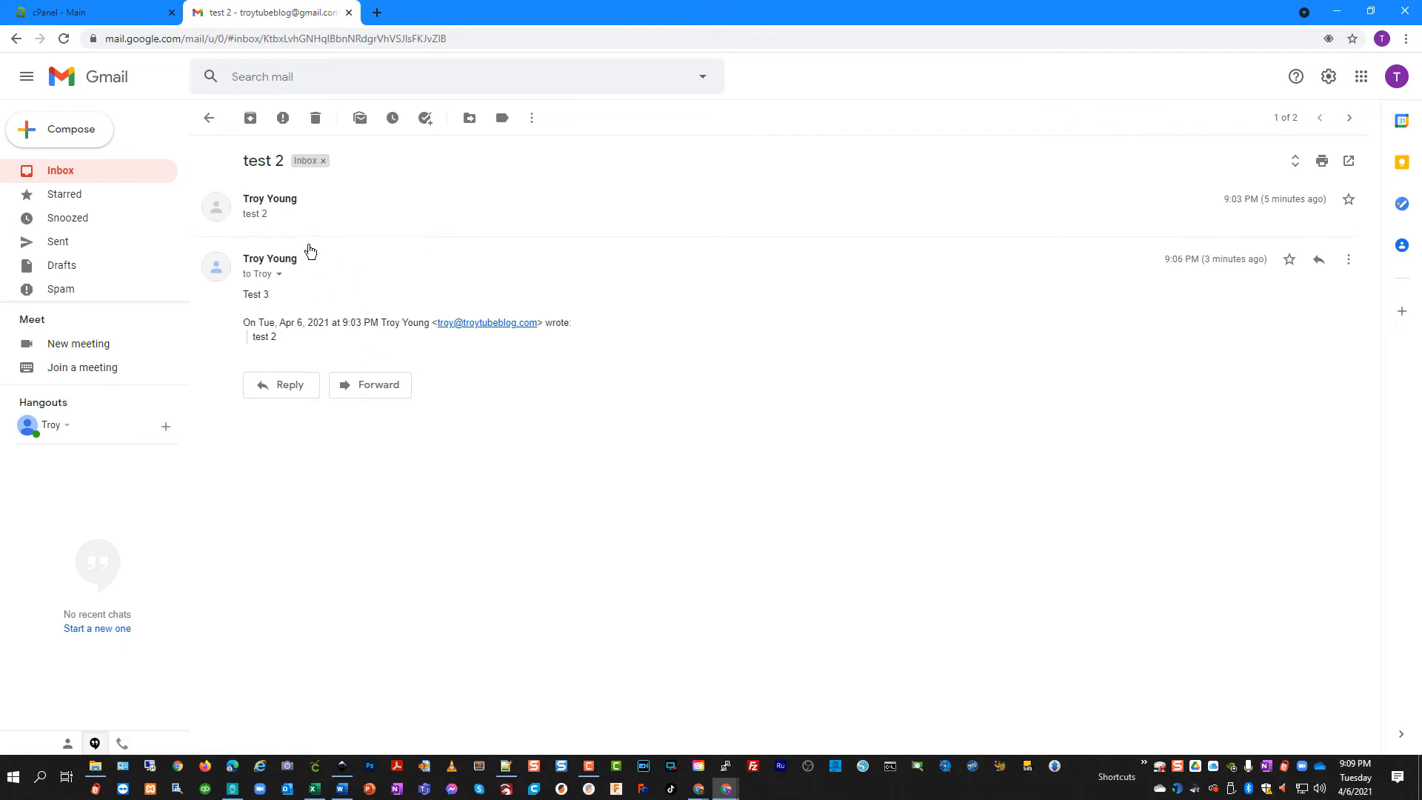
left_click(304, 215)
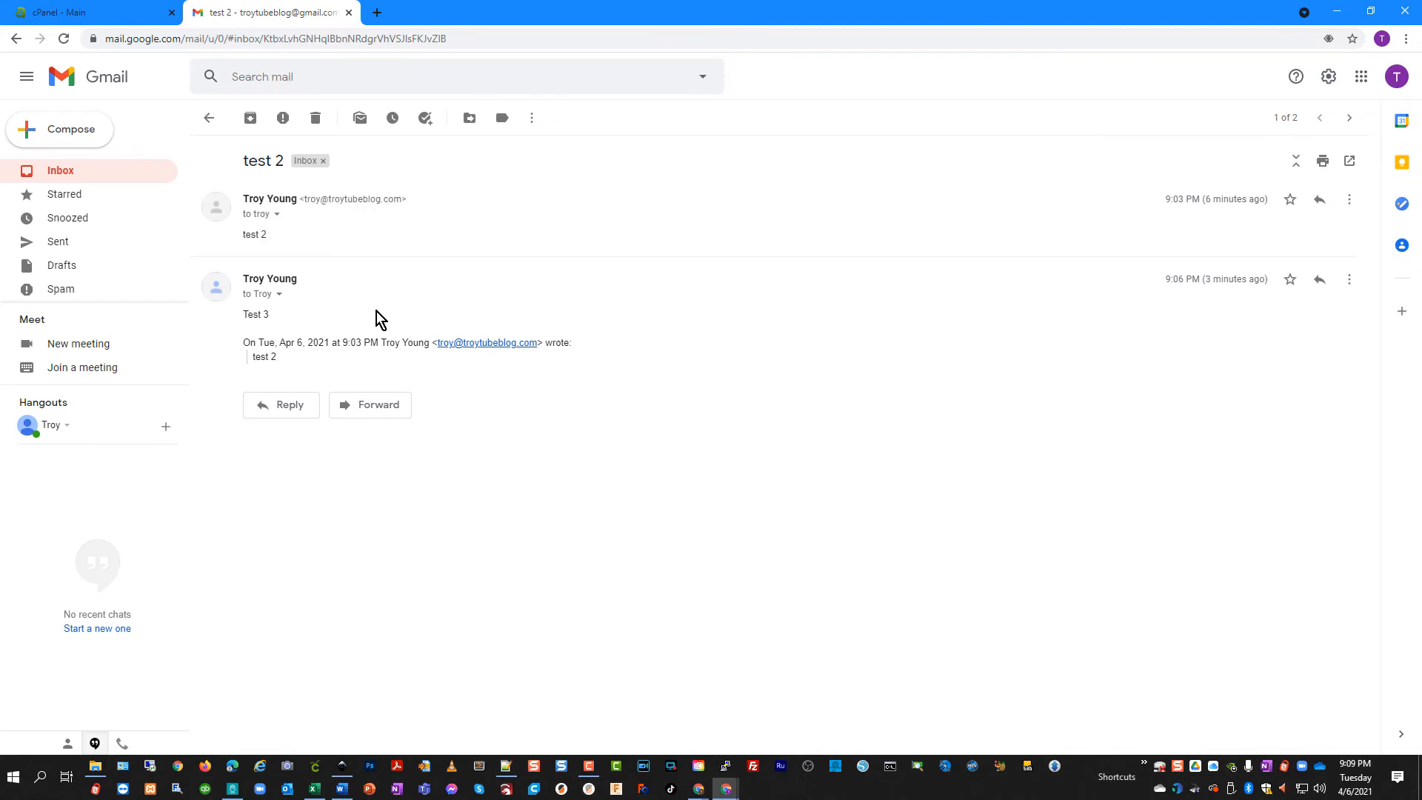
left_click(86, 180)
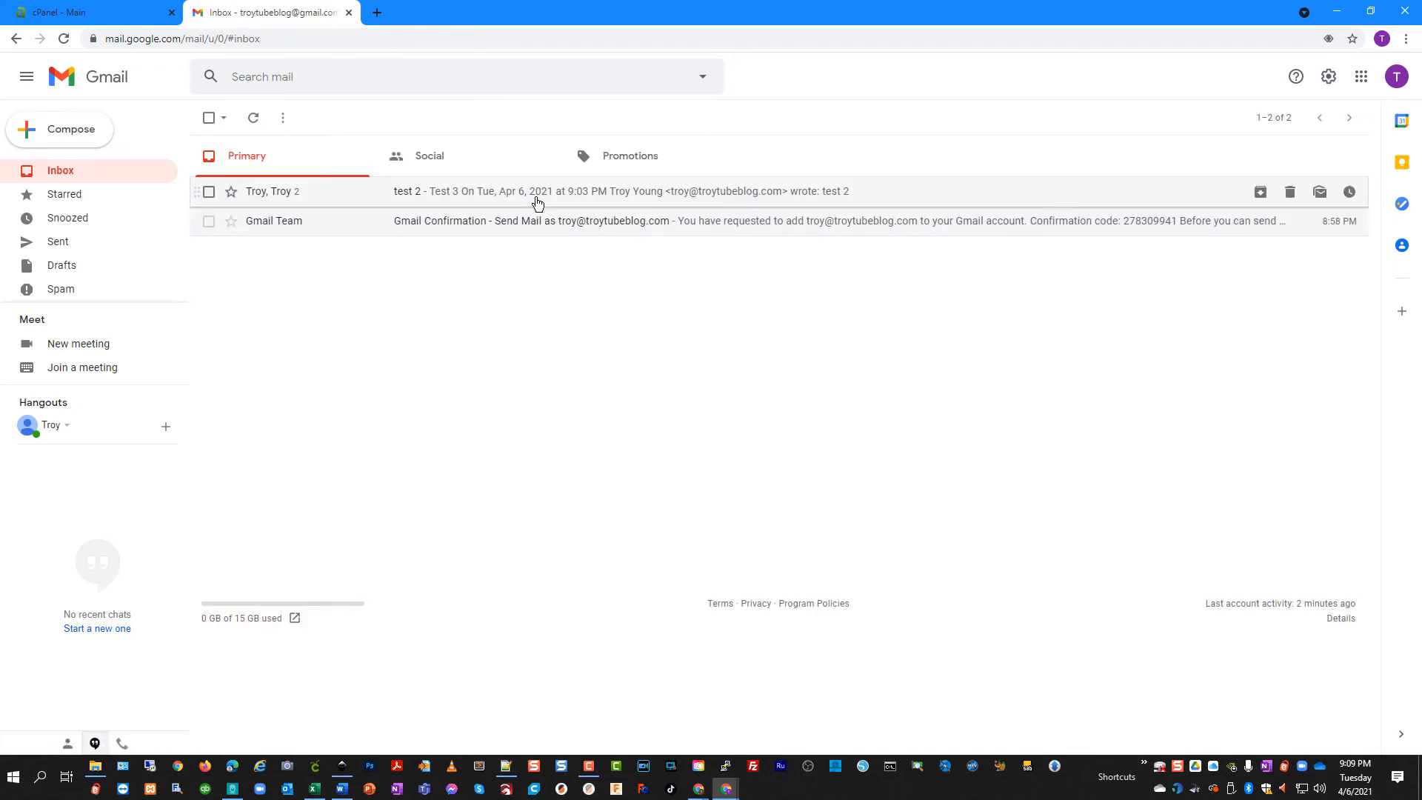
left_click(108, 15)
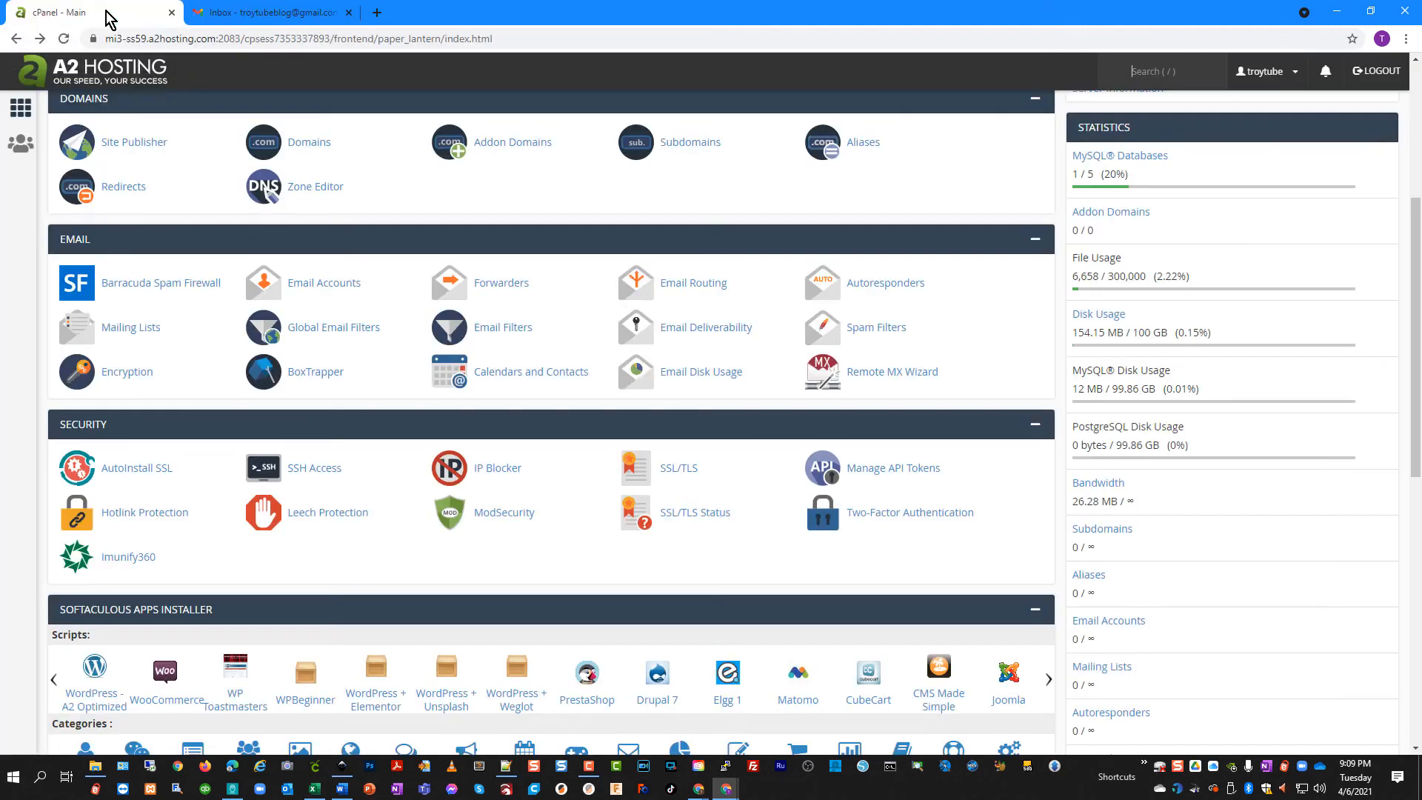
left_click(309, 15)
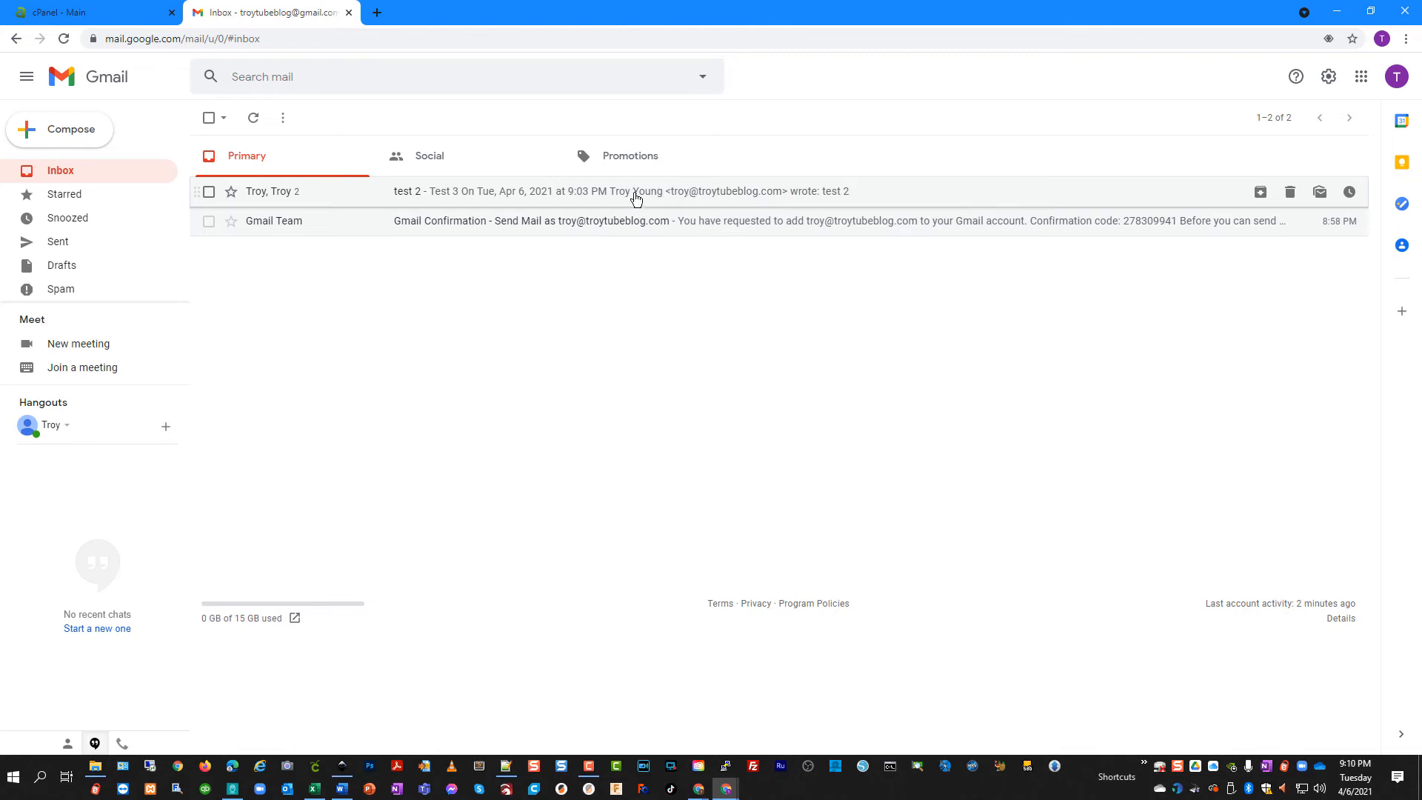
Check a new message's From address options, discard the draft, and return to the cPanel dashboard
left_click(77, 132)
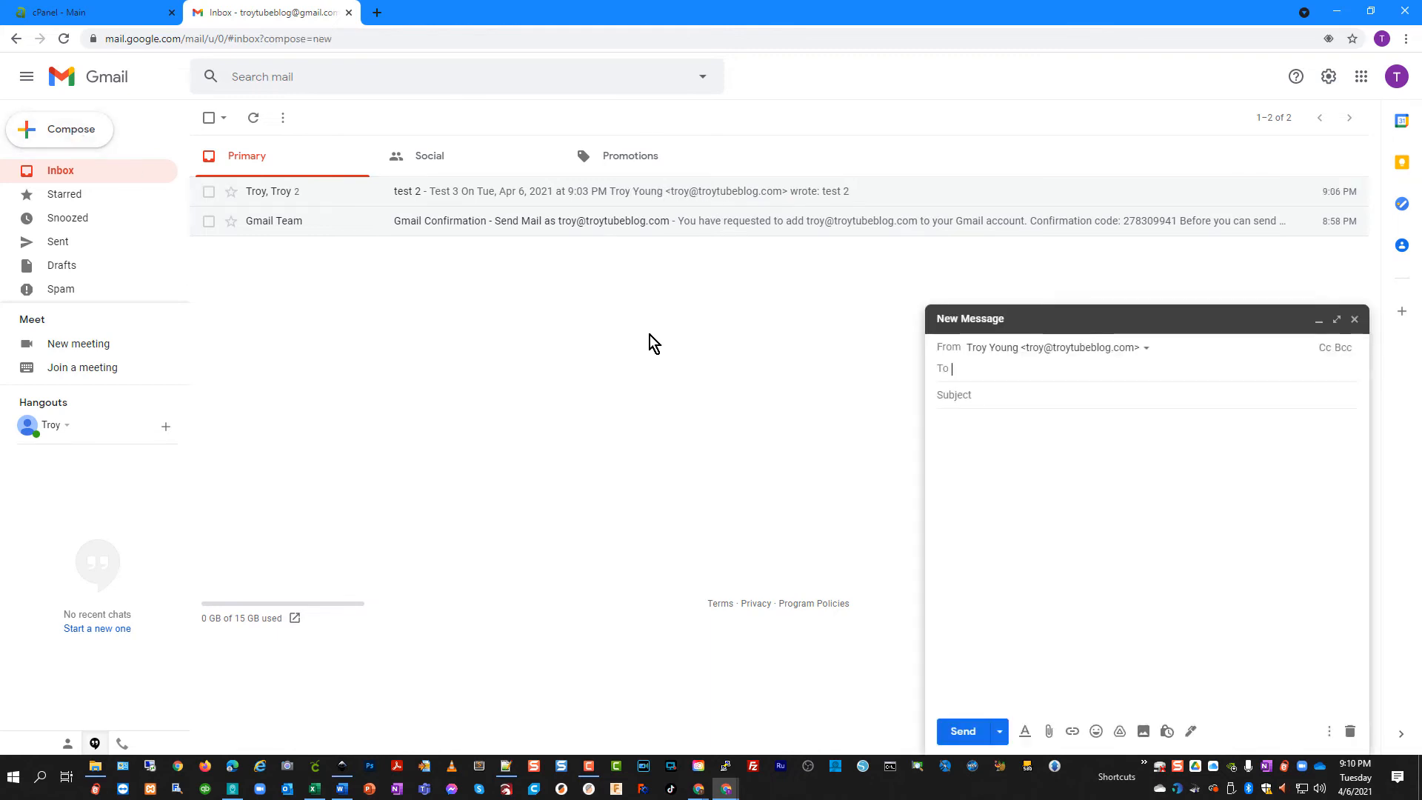
left_click(1133, 352)
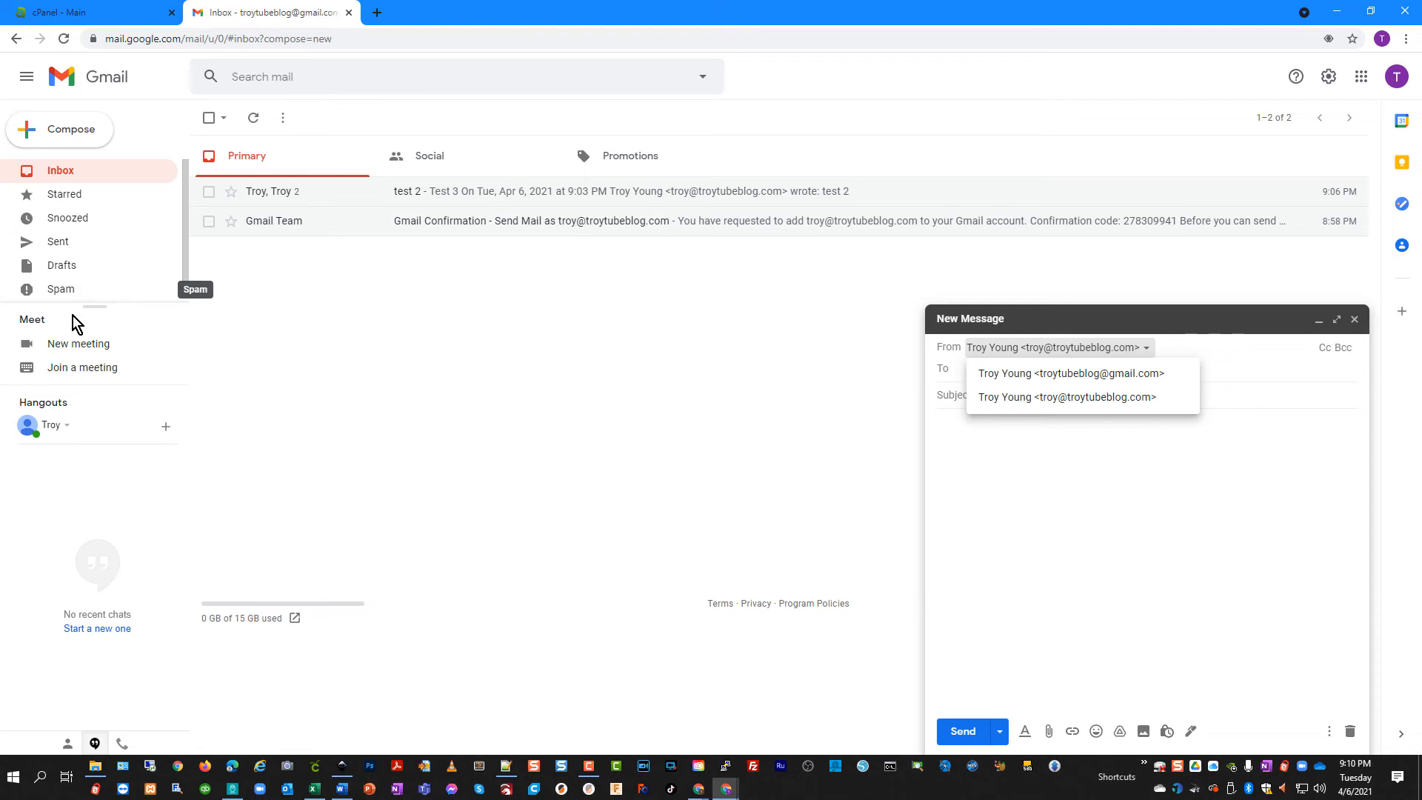
left_click(1083, 465)
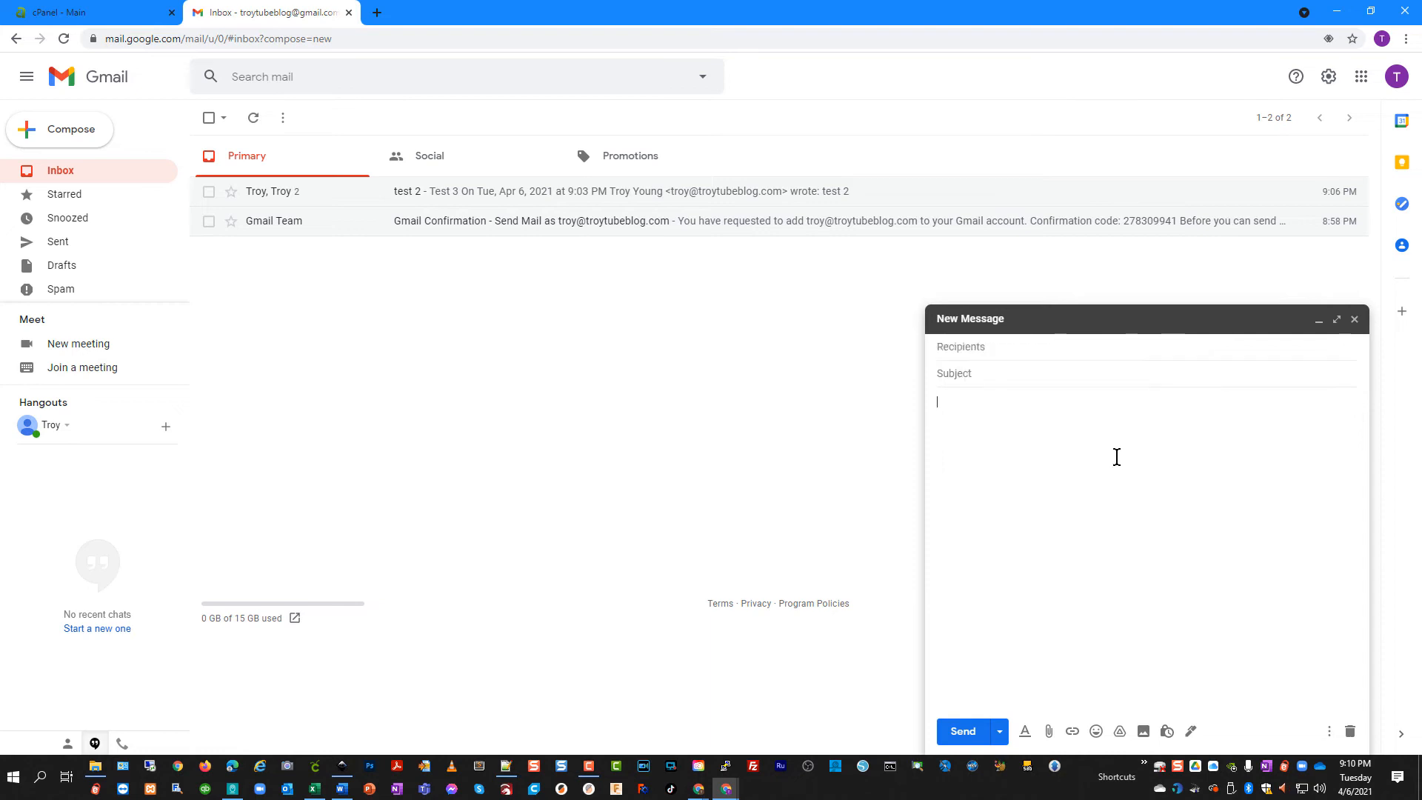
left_click(1355, 321)
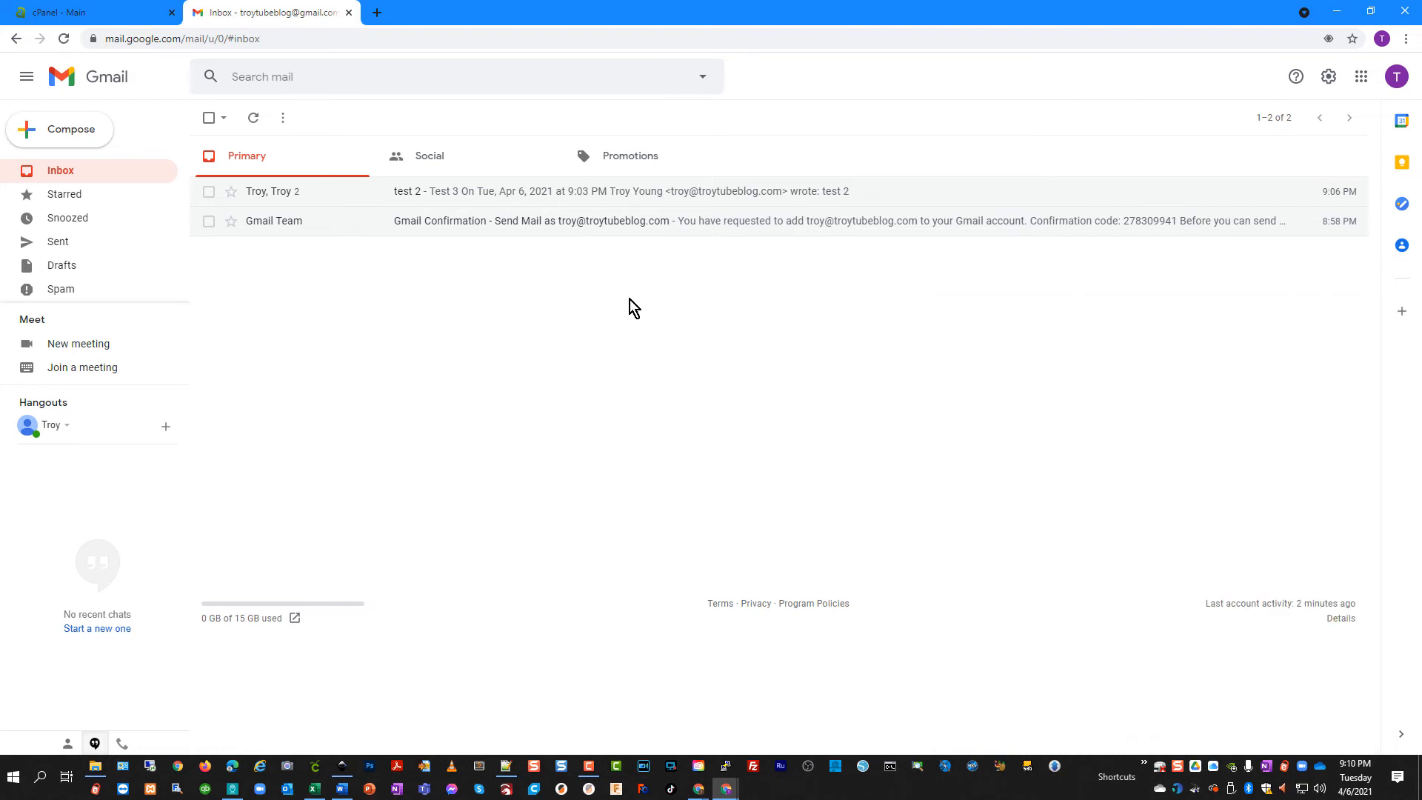
left_click(92, 10)
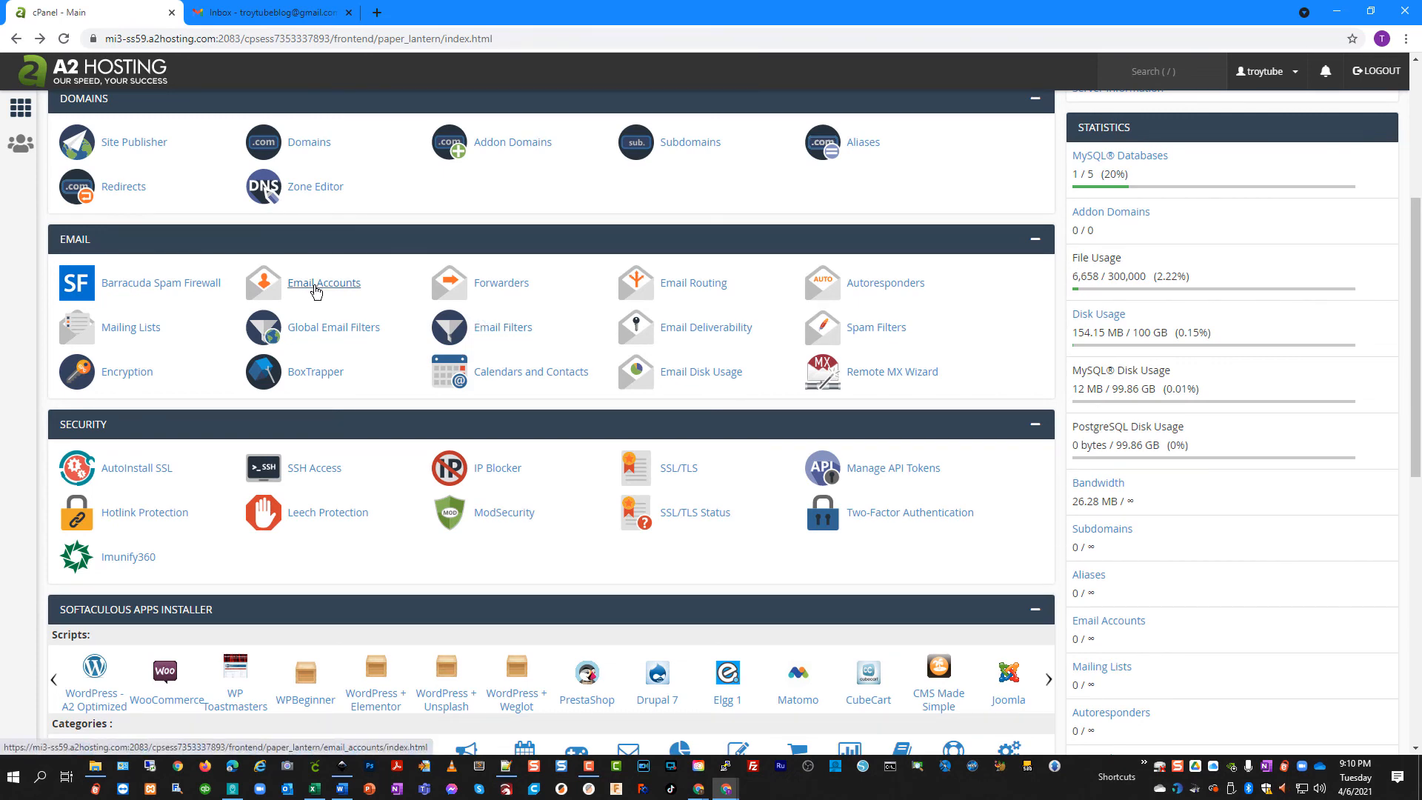
Review Accounts and Import to confirm the domain address is default via smtp.gmail.com, then return to cPanel
left_click(268, 15)
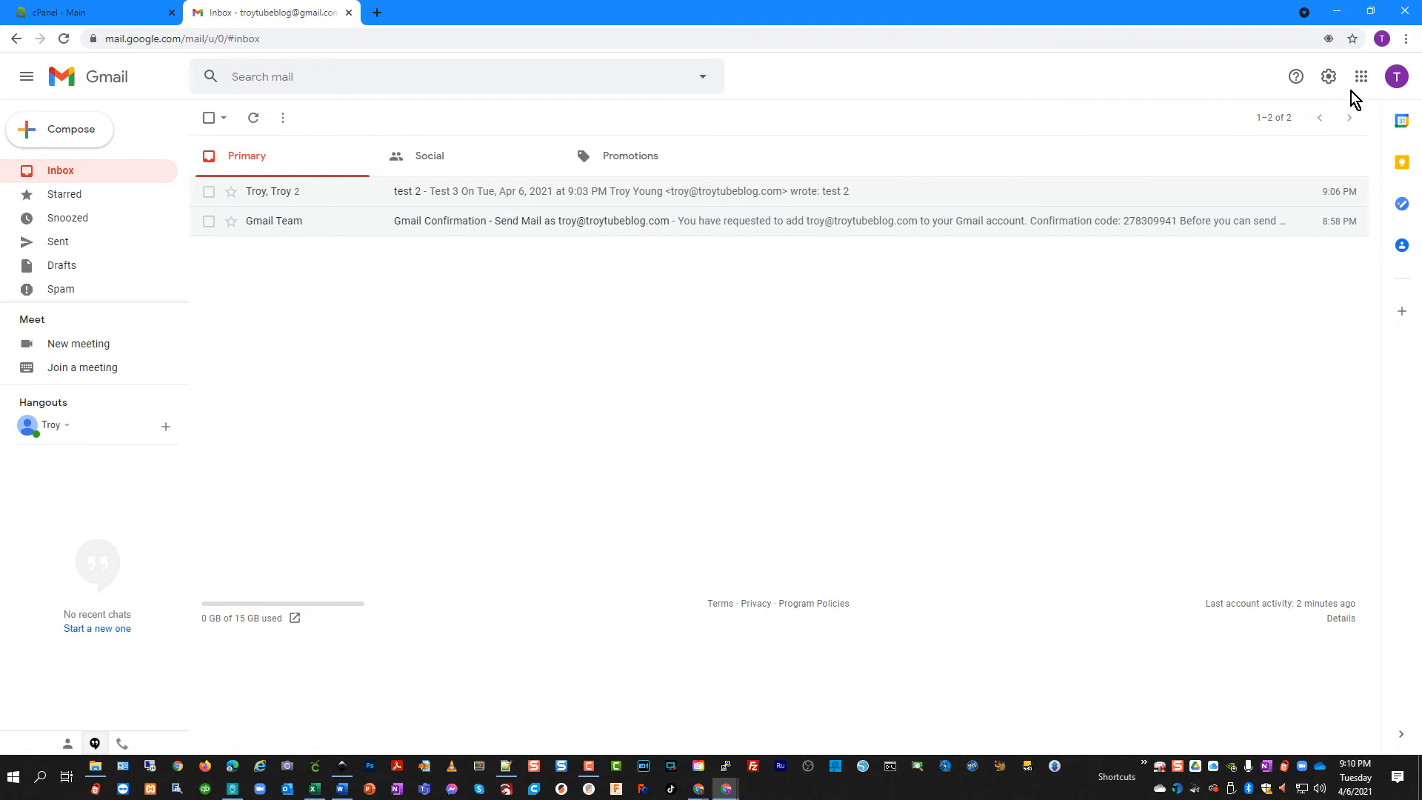
left_click(1330, 77)
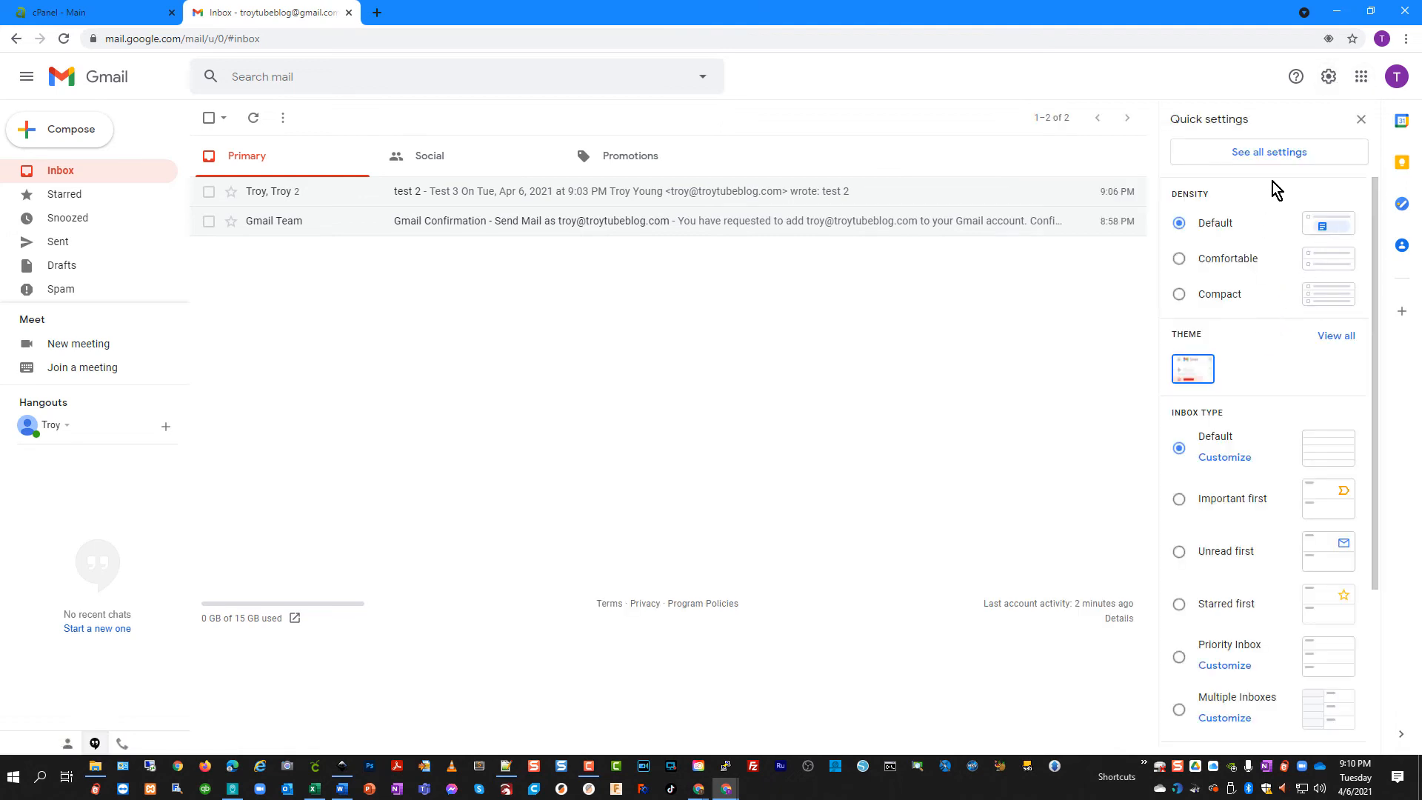
left_click(1268, 152)
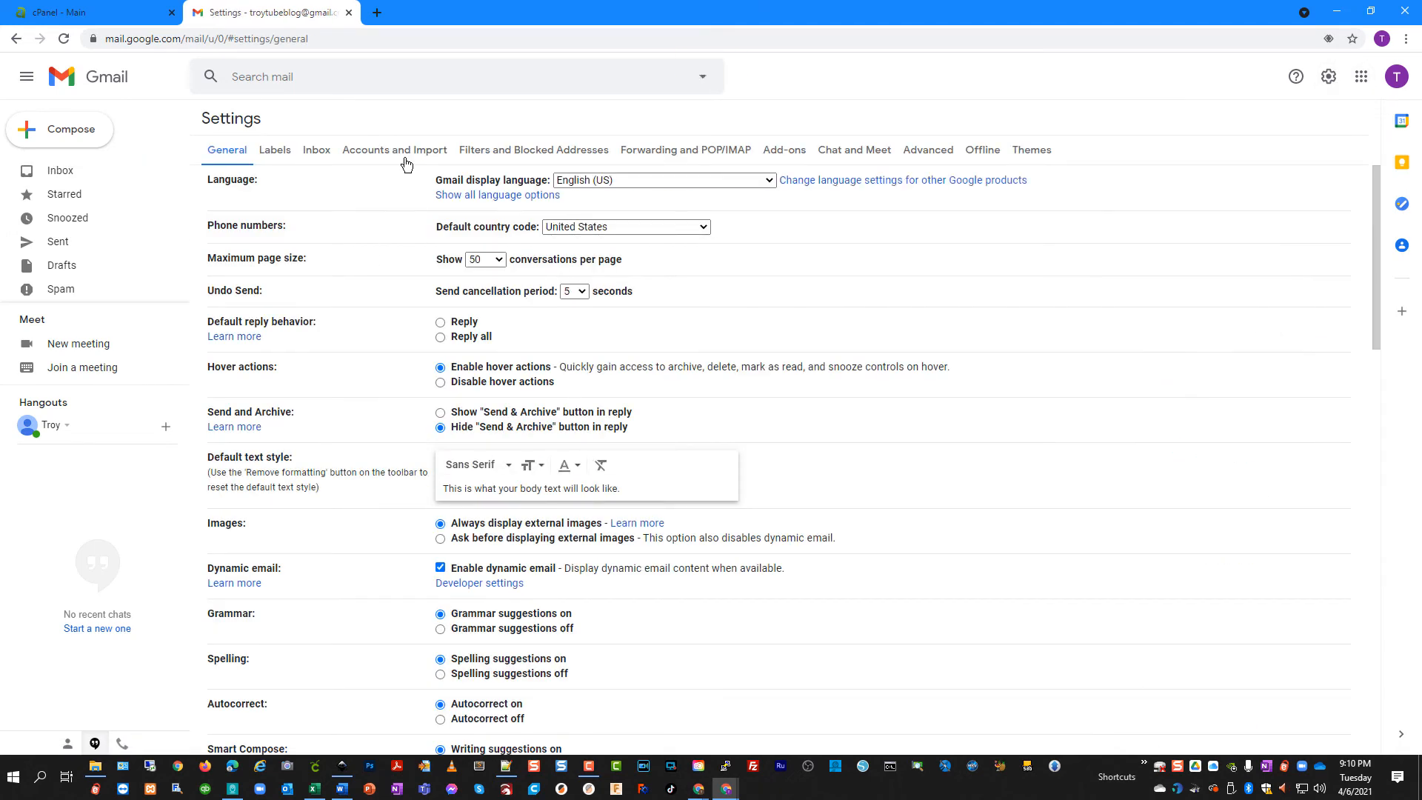
left_click(396, 151)
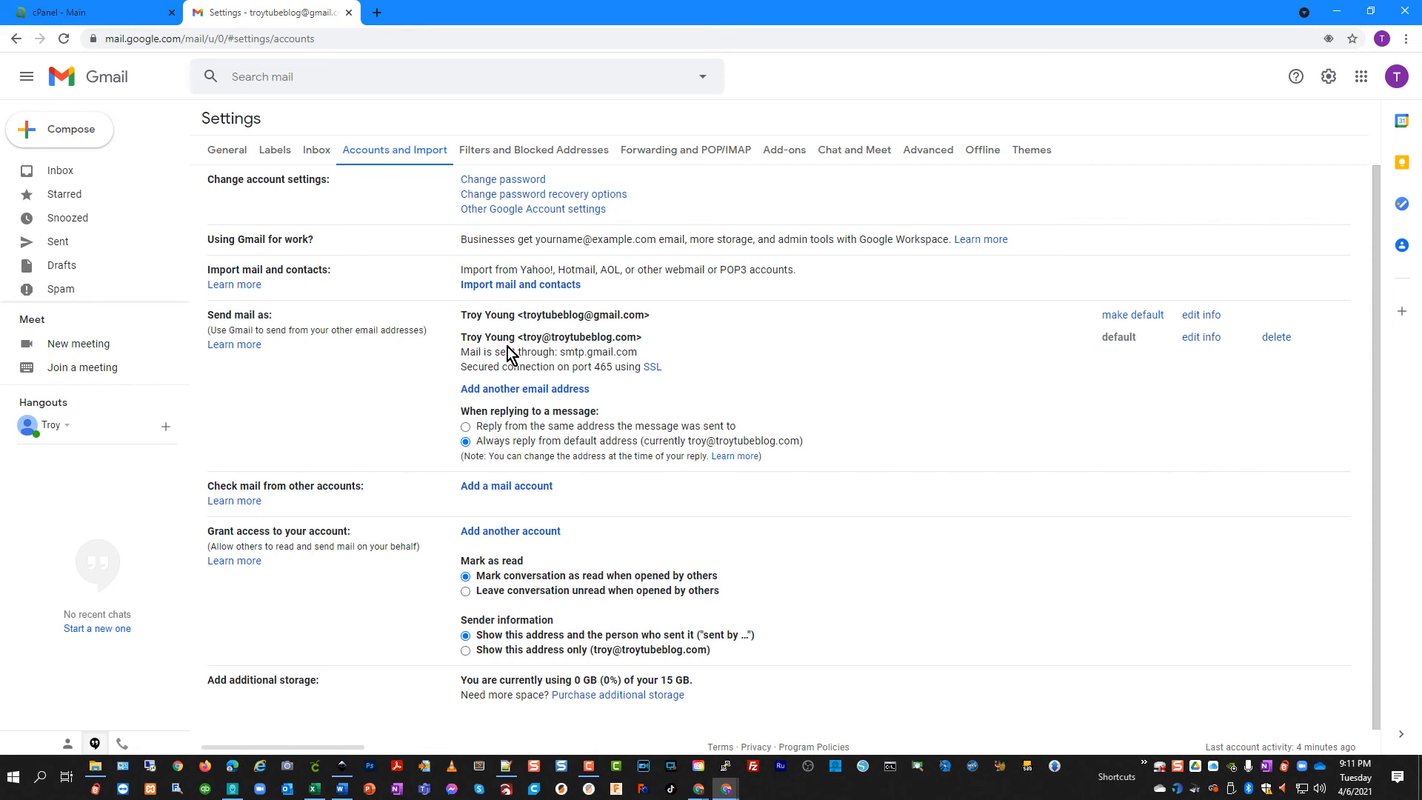
left_click(85, 13)
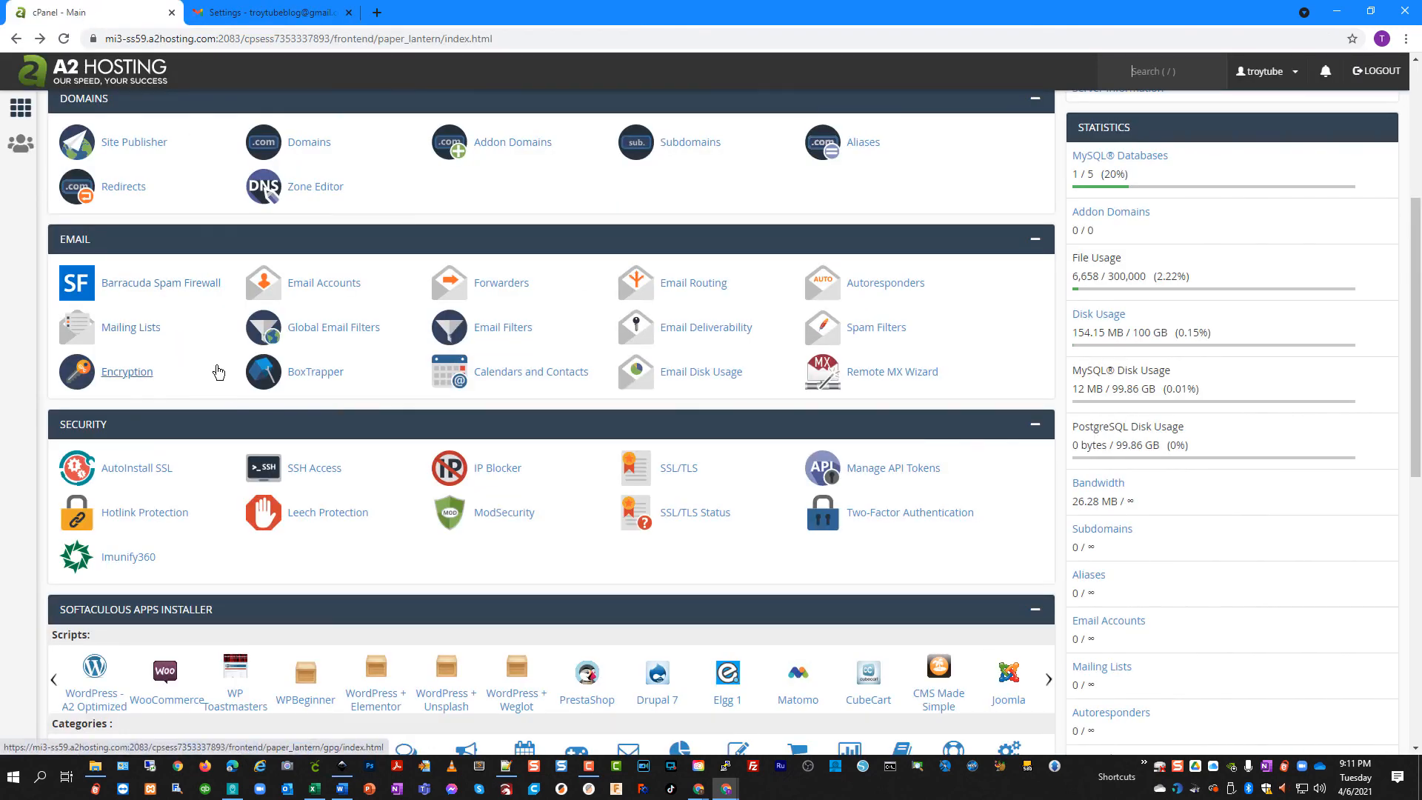
Scroll up the cPanel home page, then go back to the Gmail settings tab
scroll(215, 371, "up", 1)
scroll(559, 427, "up", 1)
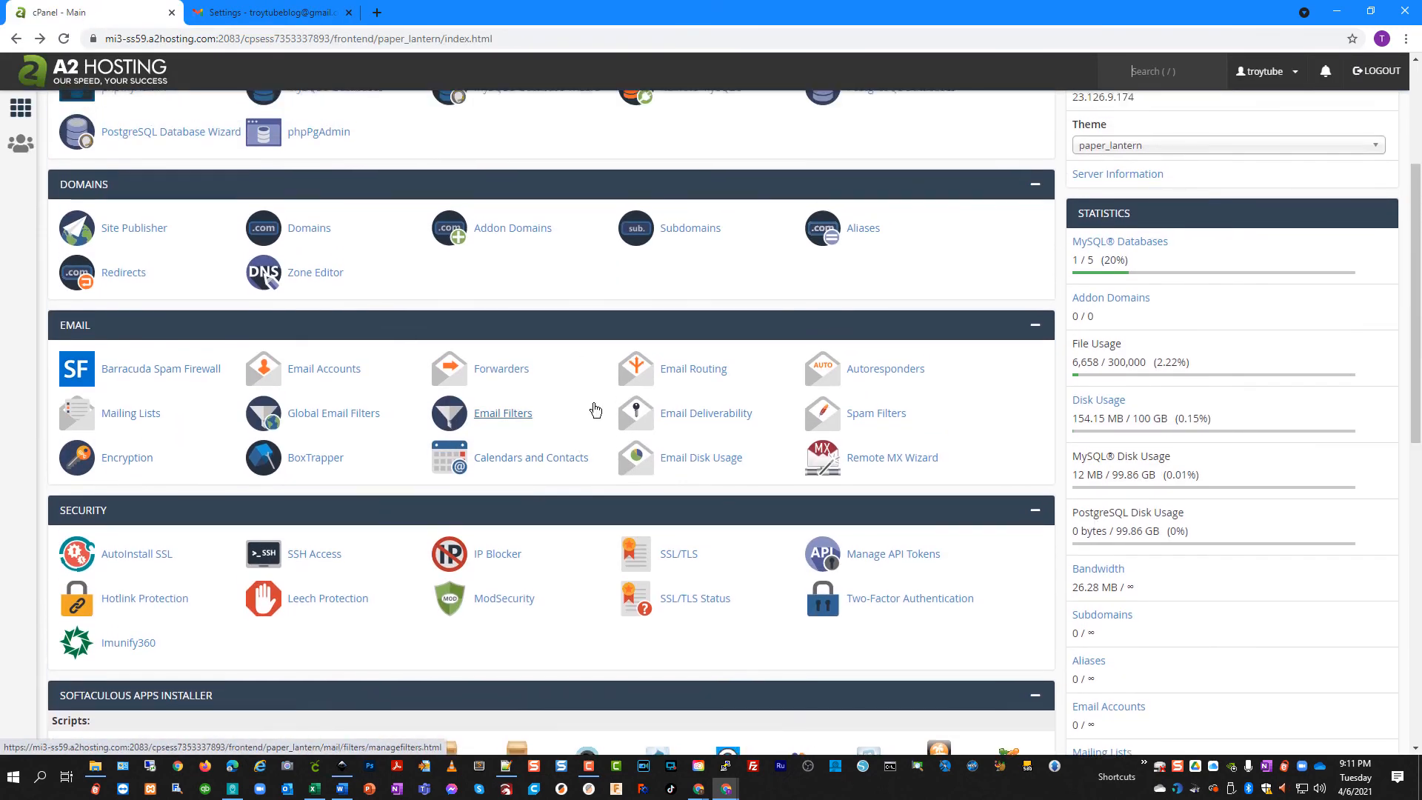
scroll(194, 456, "up", 1)
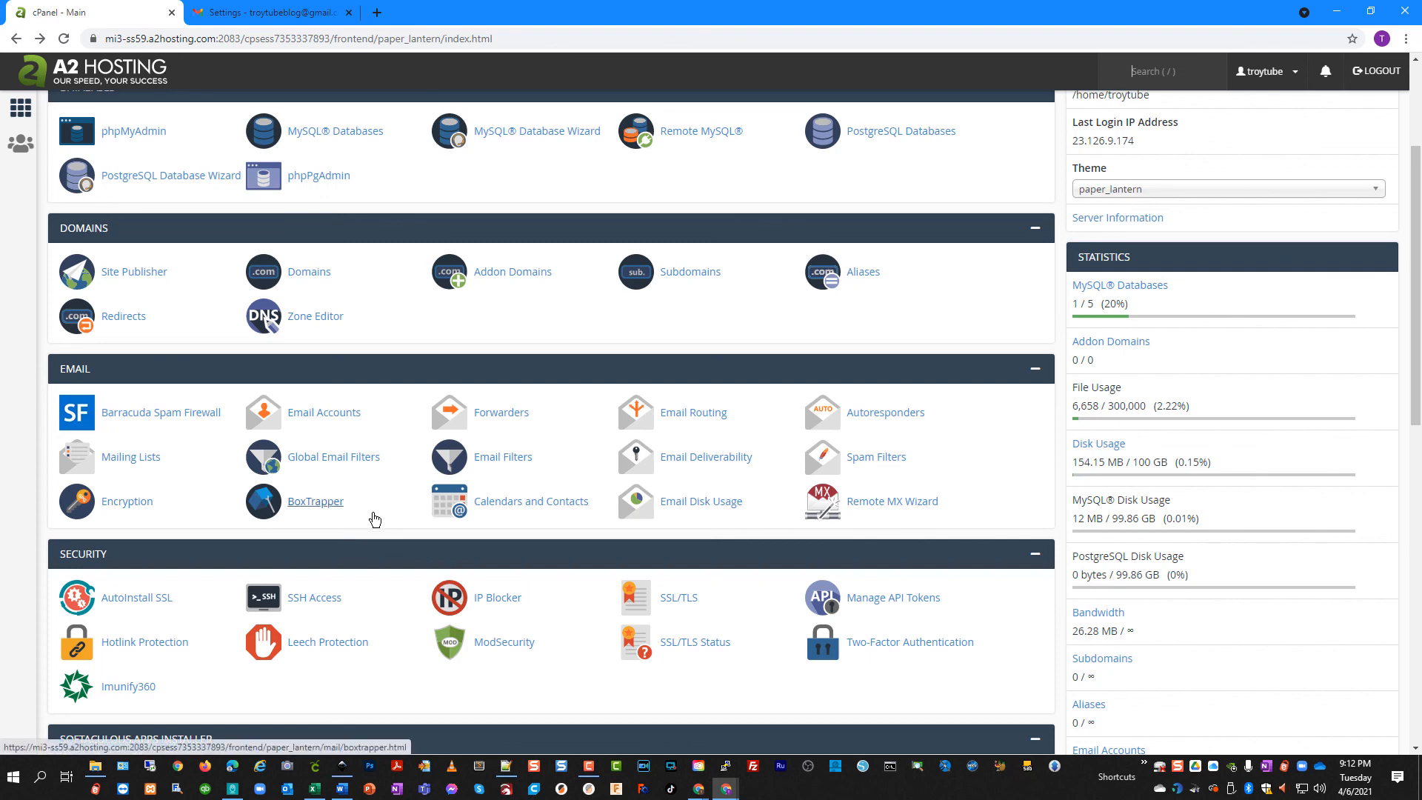
scroll(401, 527, "up", 1)
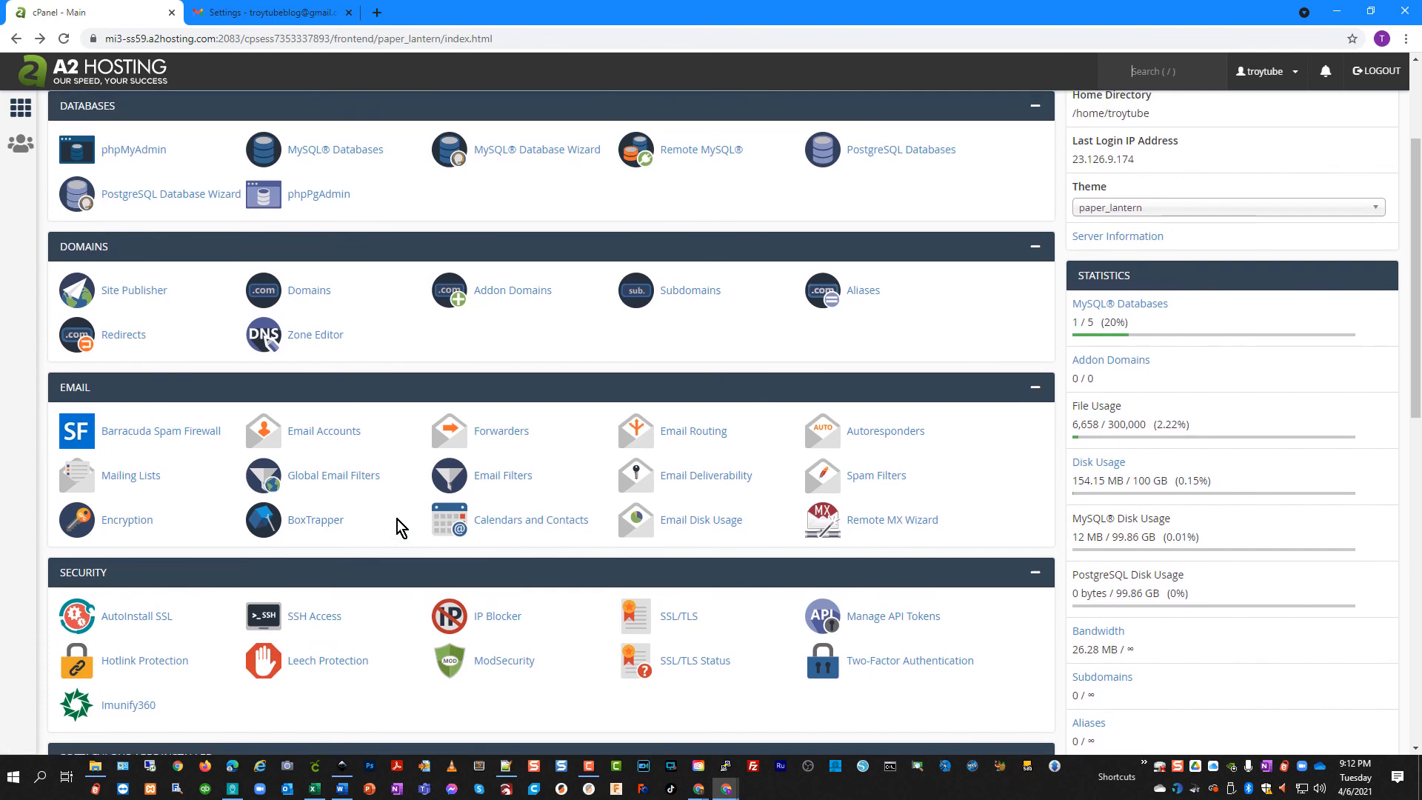
scroll(401, 527, "up", 1)
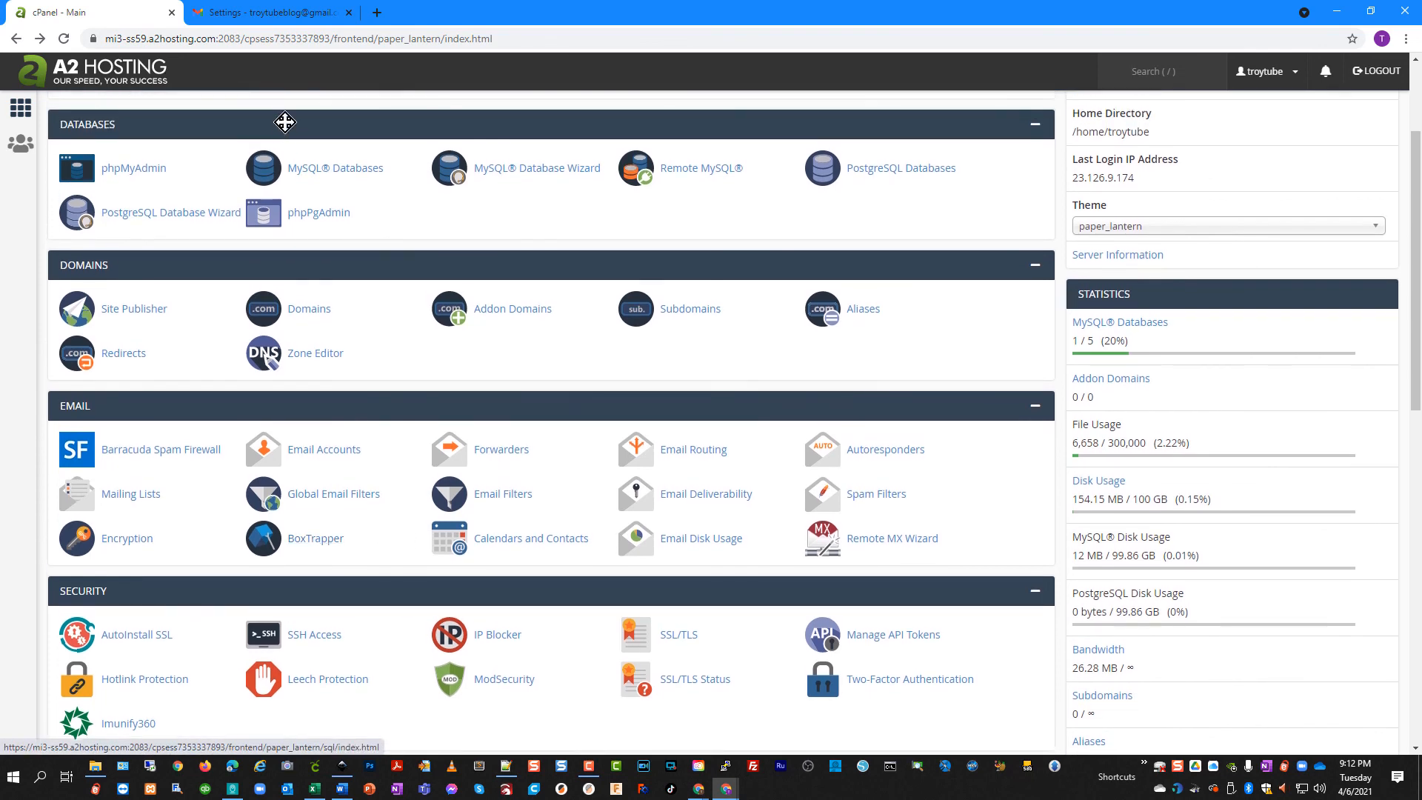
left_click(274, 13)
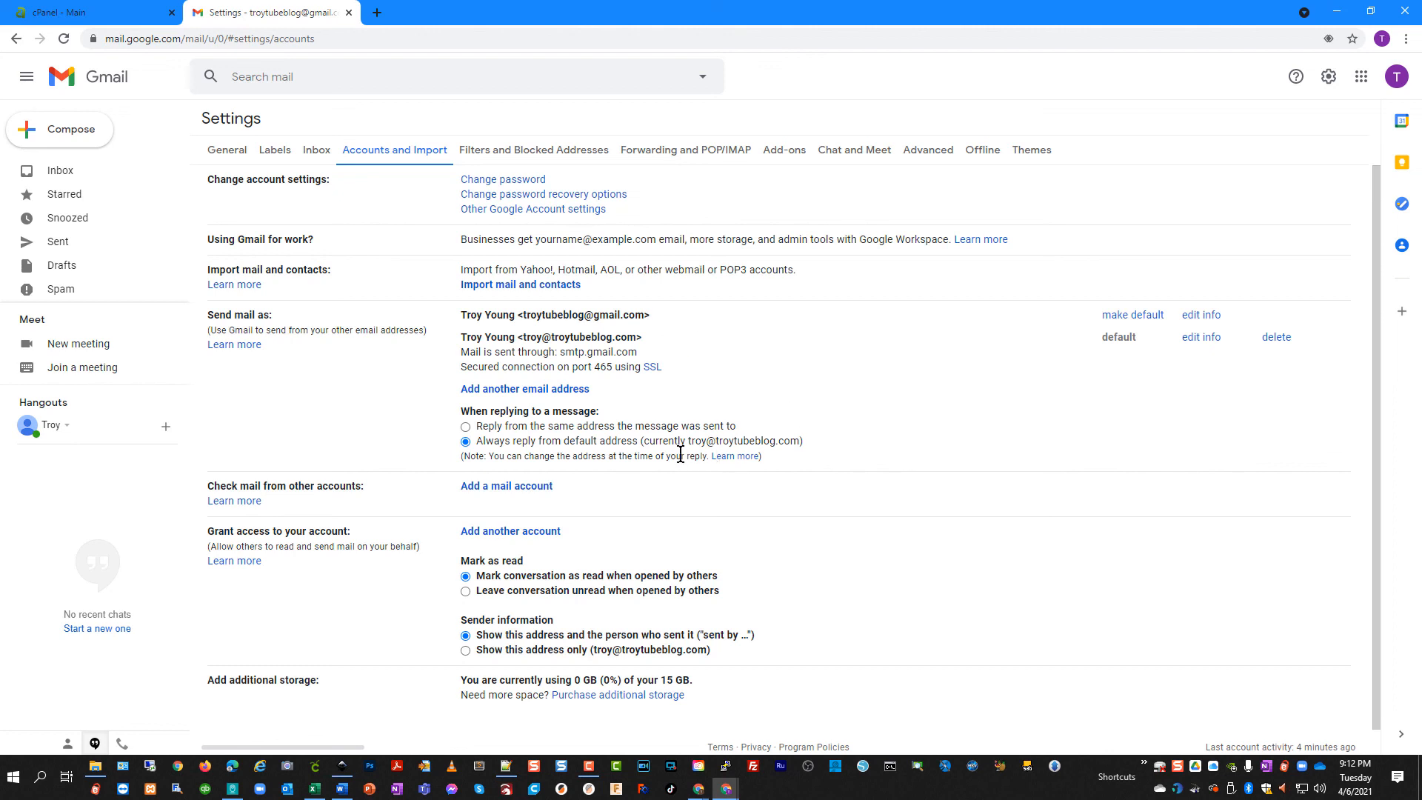
Leave the settings for the inbox listing the test 2 thread and the send-mail-as confirmation
left_click(47, 171)
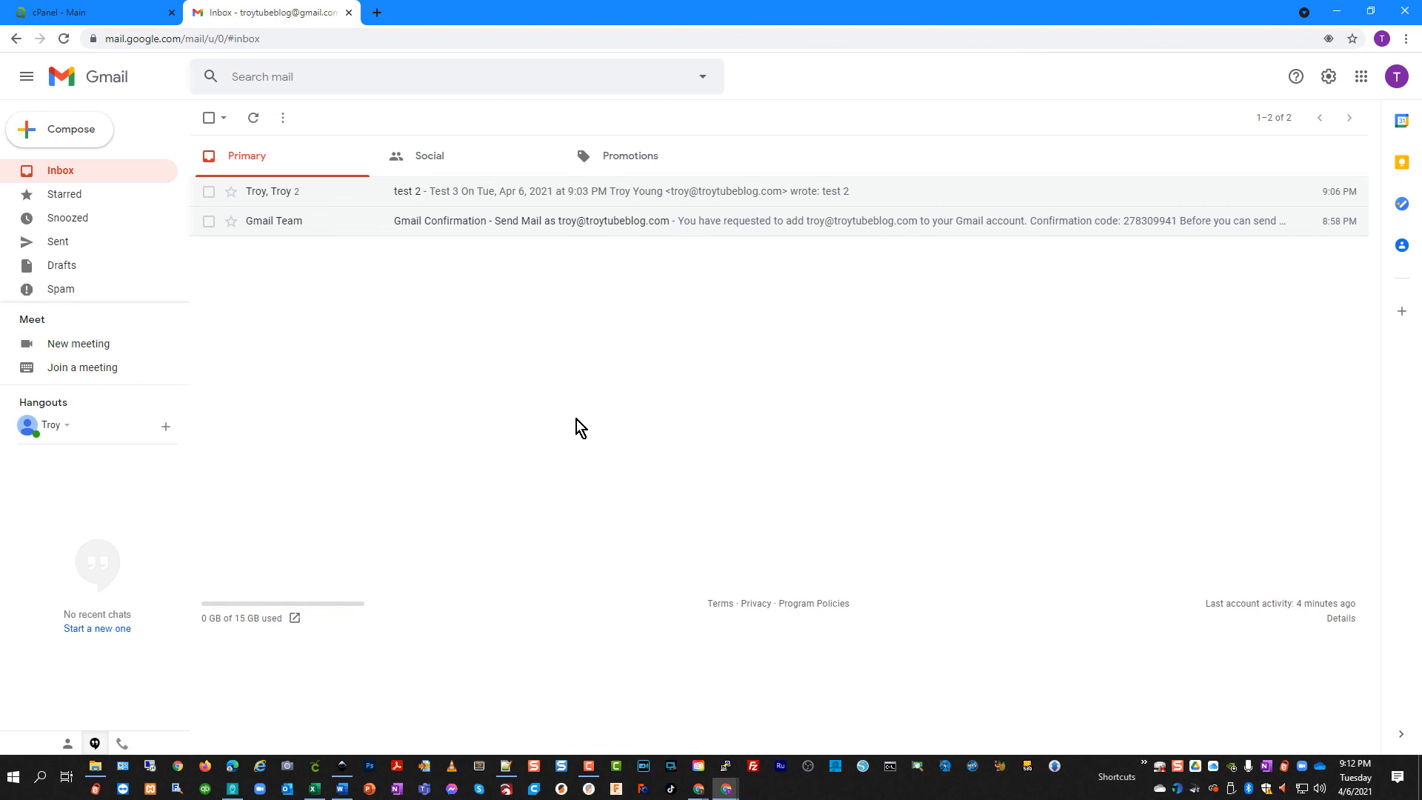